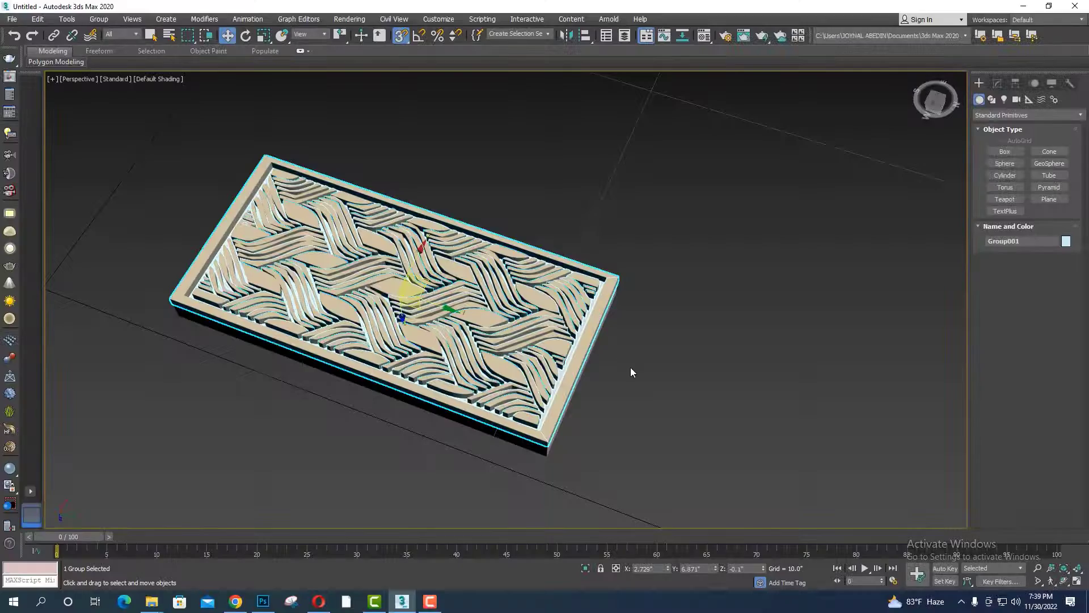
# - View the carved panel from the Top in wireframe, with nothing selected and the spline shapes list showing
pyautogui.moveTo(628, 393)
pyautogui.keyDown('alt'); pyautogui.mouseDown(button='middle')
pyautogui.moveTo(721, 399)
pyautogui.moveTo(433, 377)
pyautogui.moveTo(532, 417)
pyautogui.moveTo(469, 382)
pyautogui.moveTo(429, 379)
pyautogui.mouseUp(button='middle'); pyautogui.keyUp('alt')
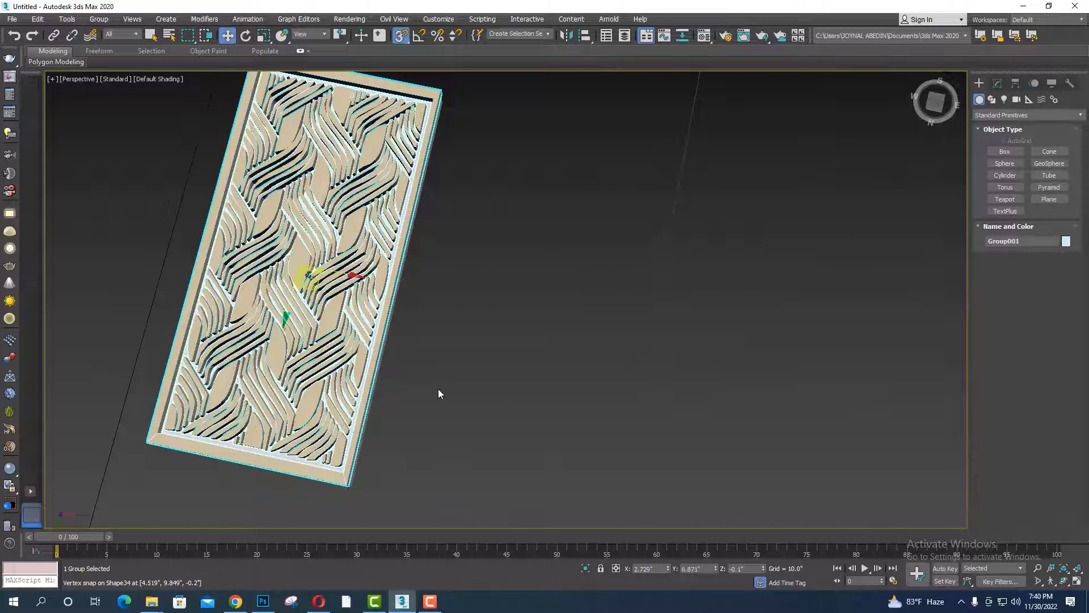
pyautogui.press('t')
pyautogui.scroll(3, 486, 329)
pyautogui.scroll(2, 486, 334)
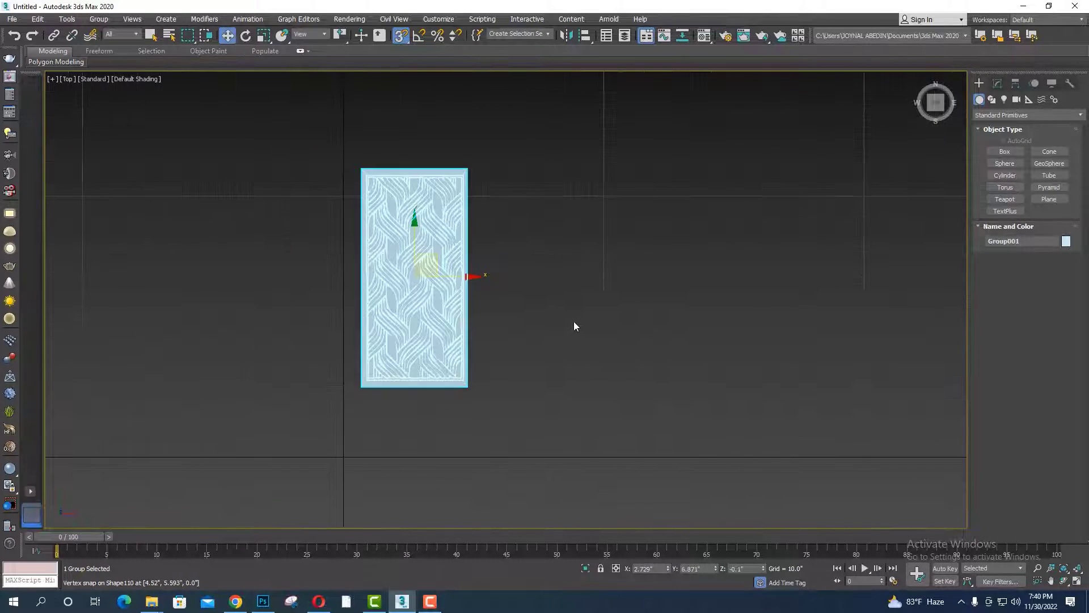
pyautogui.click(574, 321)
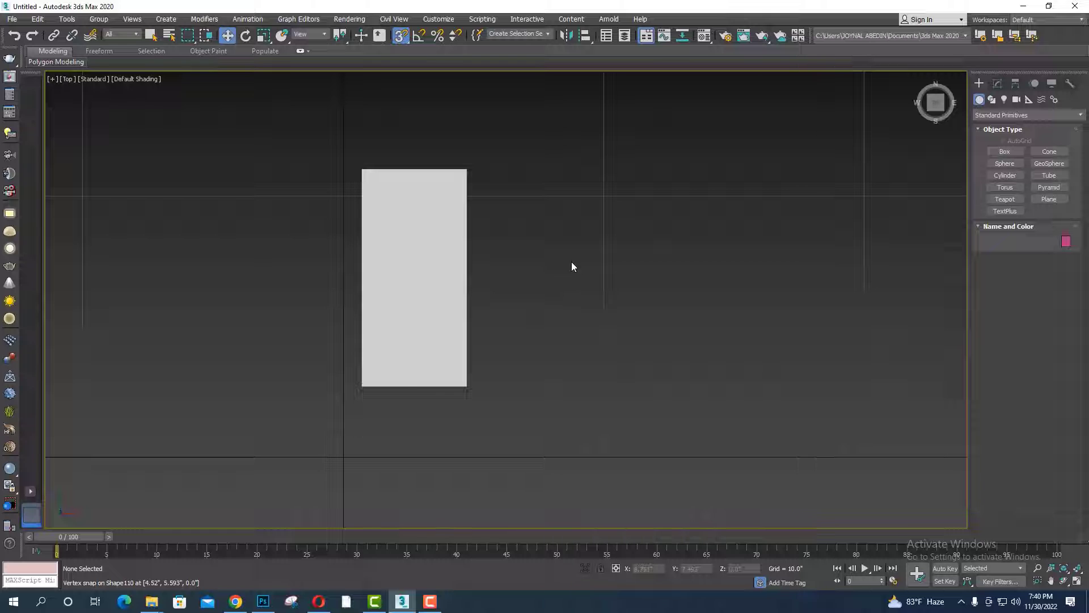
pyautogui.press('F3')
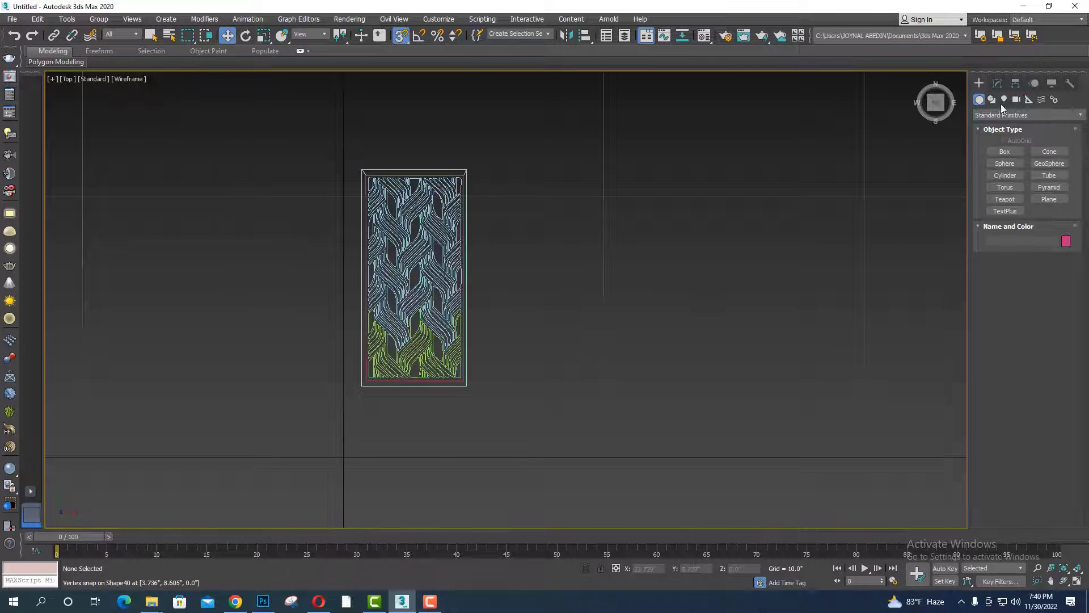
pyautogui.click(993, 101)
# - Draw a small rectangle spline below and to the right of the carved panel
pyautogui.click(1050, 161)
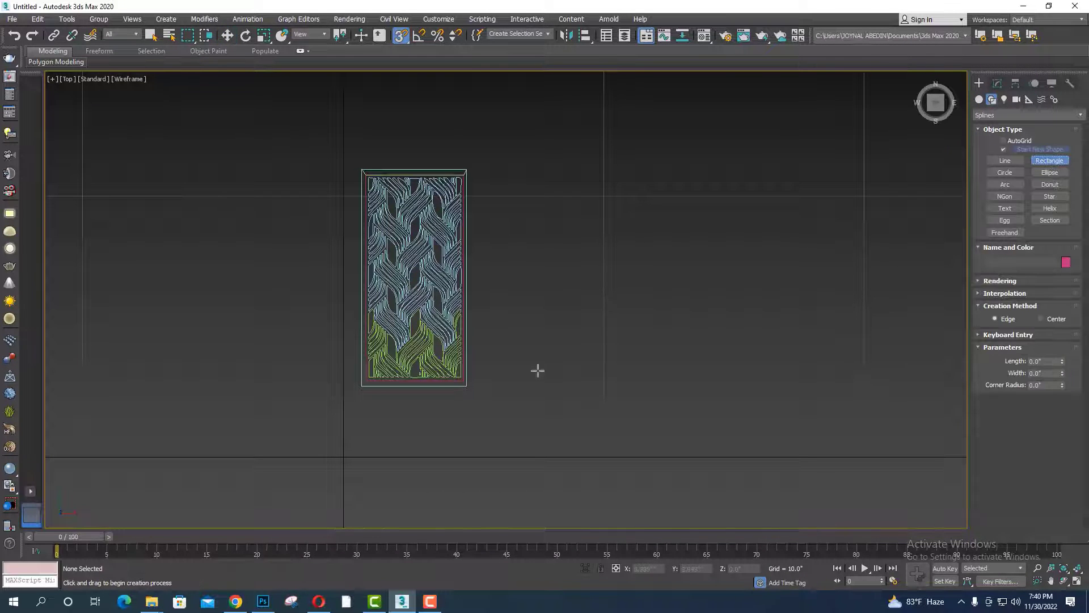
pyautogui.scroll(2, 482, 399)
pyautogui.scroll(1, 481, 321)
pyautogui.moveTo(481, 321); pyautogui.dragTo(578, 396)
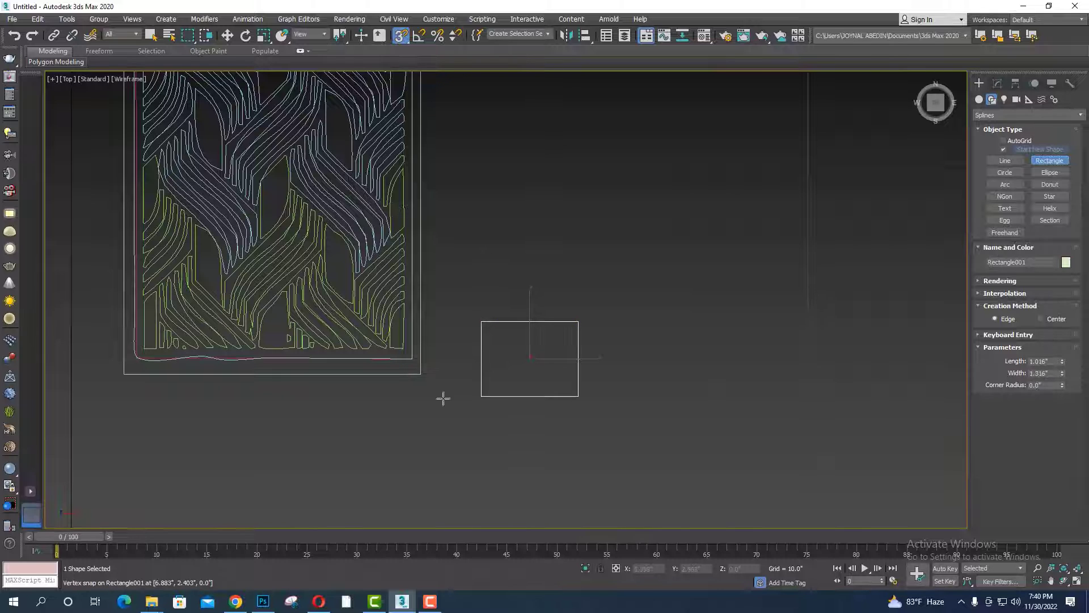
pyautogui.click(998, 83)
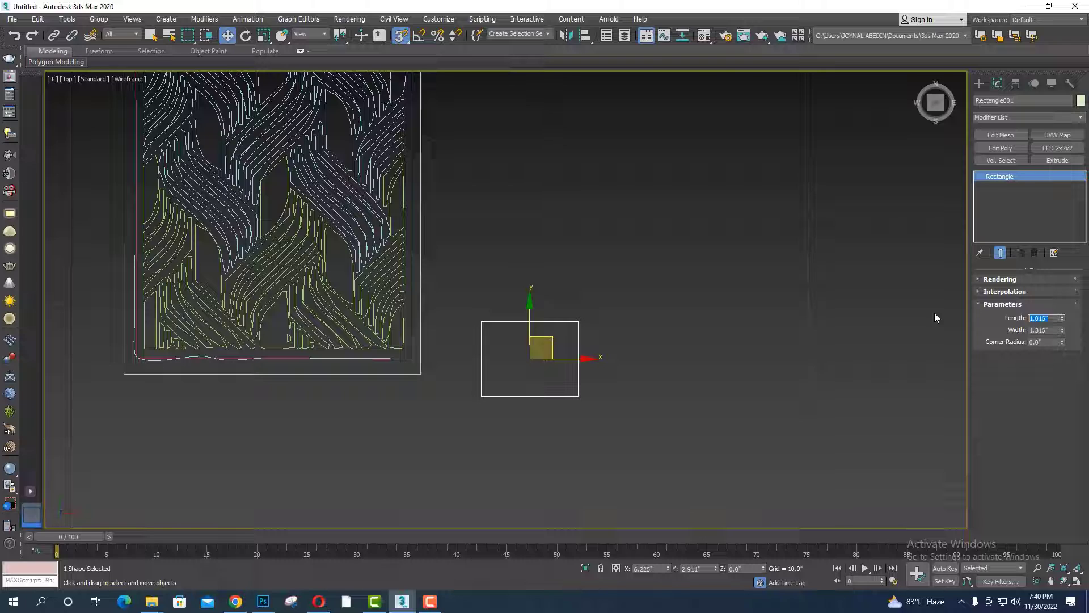
# - Size Rectangle001 to 2.0 by 3.0 inches and snap it beside the panel
pyautogui.write('2')
pyautogui.write('.5')
pyautogui.press('Tab')
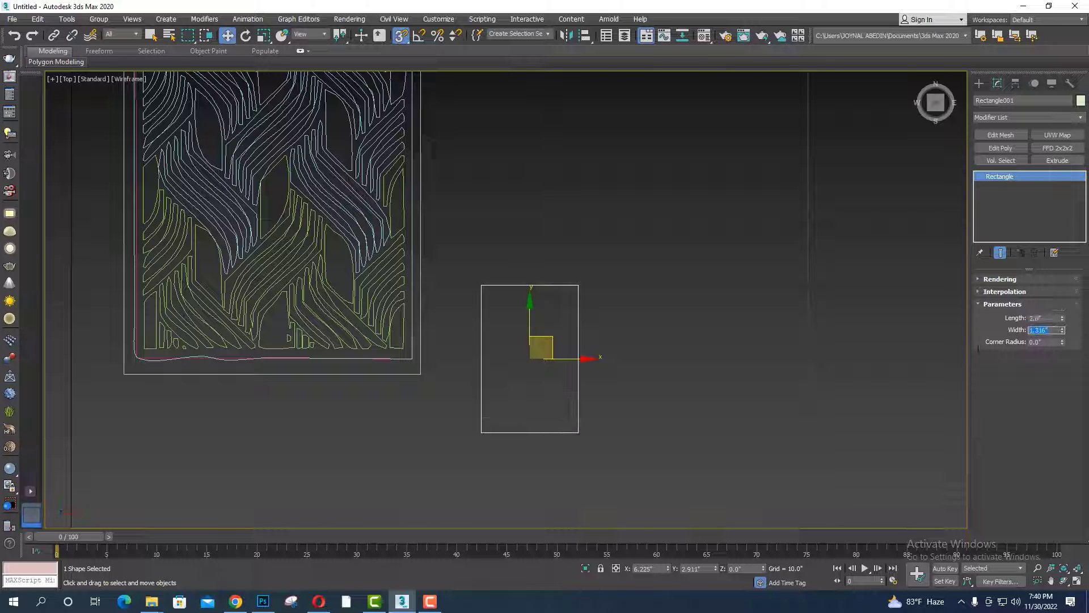
pyautogui.write('3')
pyautogui.press('Return')
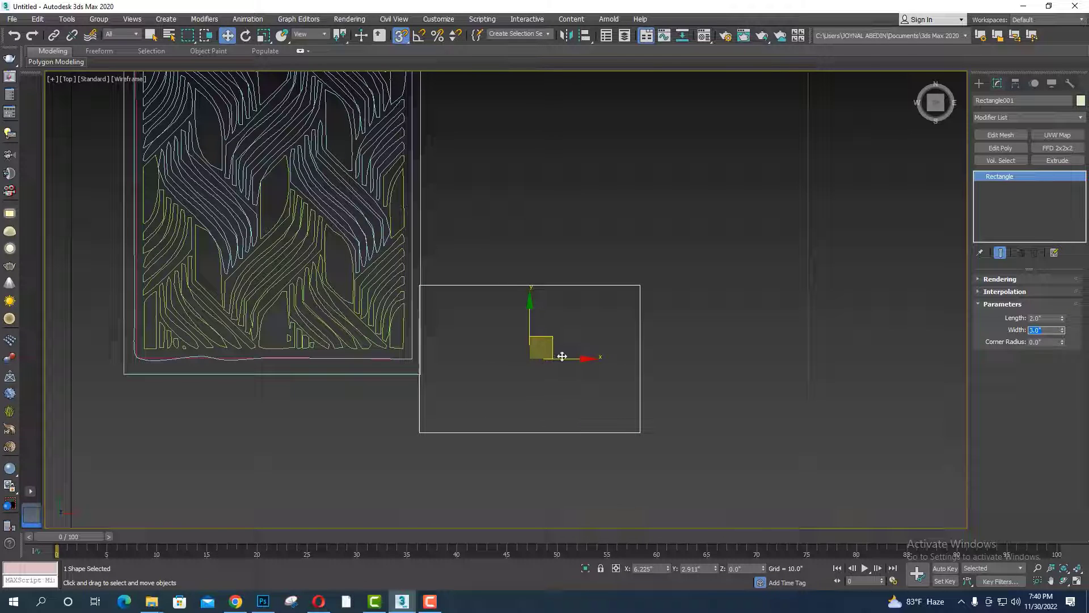
pyautogui.moveTo(562, 357); pyautogui.dragTo(629, 335)
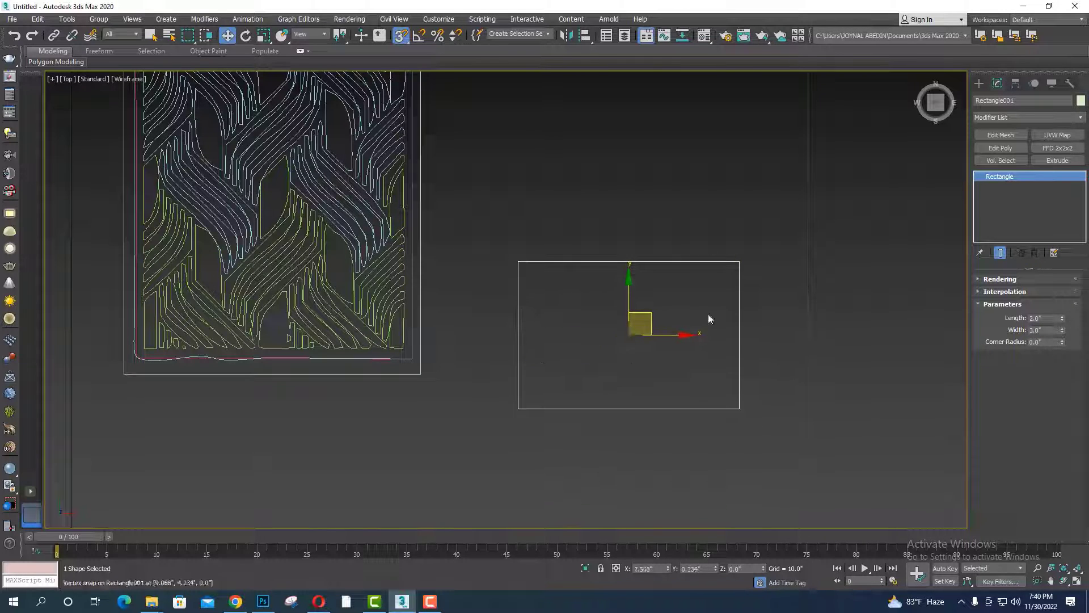
pyautogui.moveTo(583, 295); pyautogui.dragTo(441, 280, button='middle')
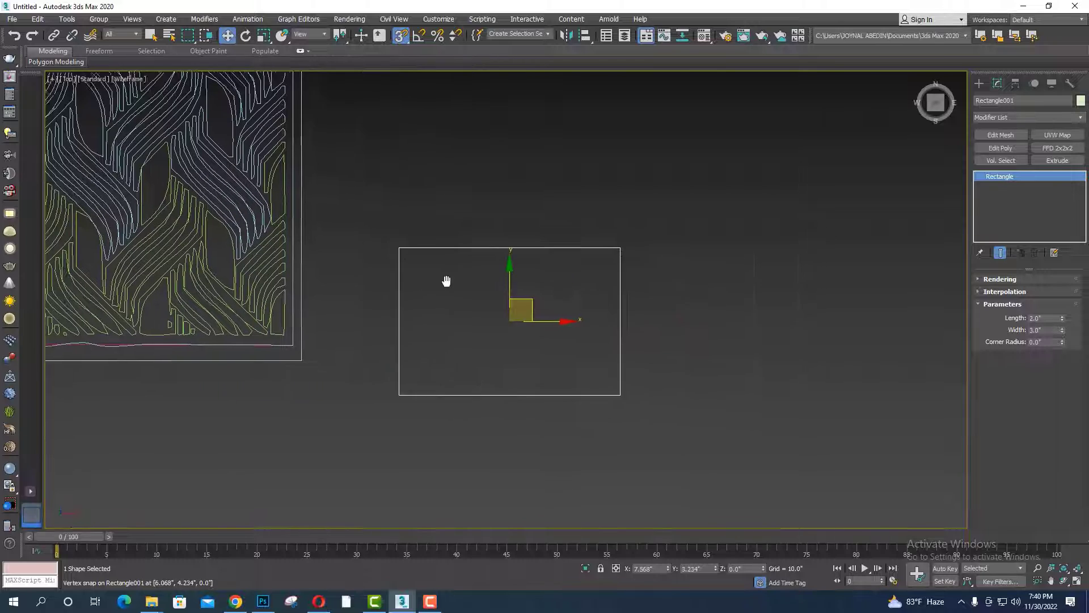
pyautogui.click(978, 83)
# - Start a line with 2.5D snap, stepping from the rectangle's bottom-left corner up to a peak
pyautogui.click(1004, 160)
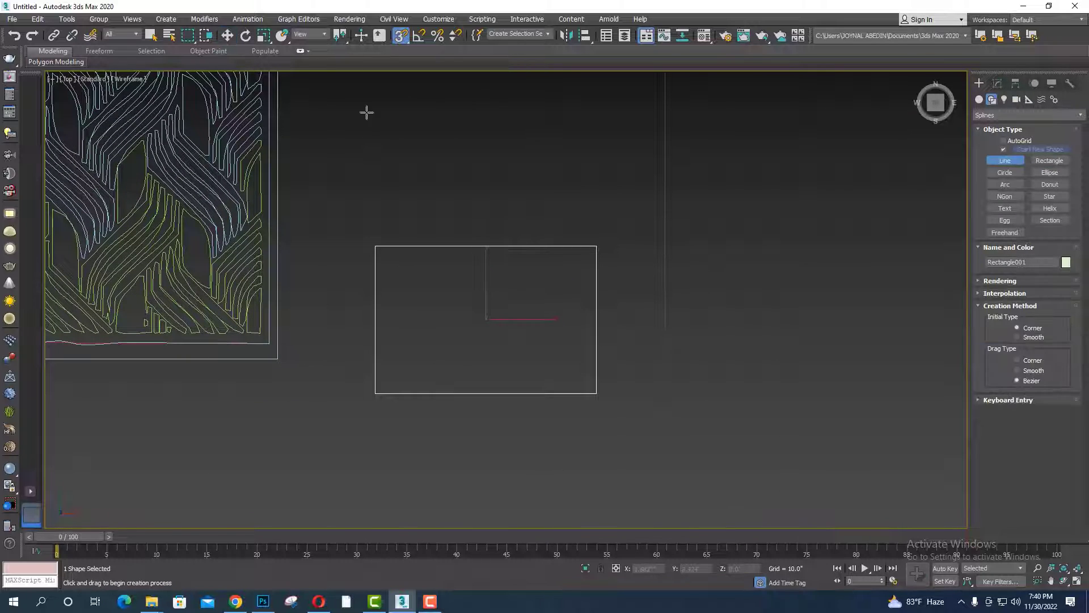
pyautogui.moveTo(398, 38); pyautogui.dragTo(401, 71)
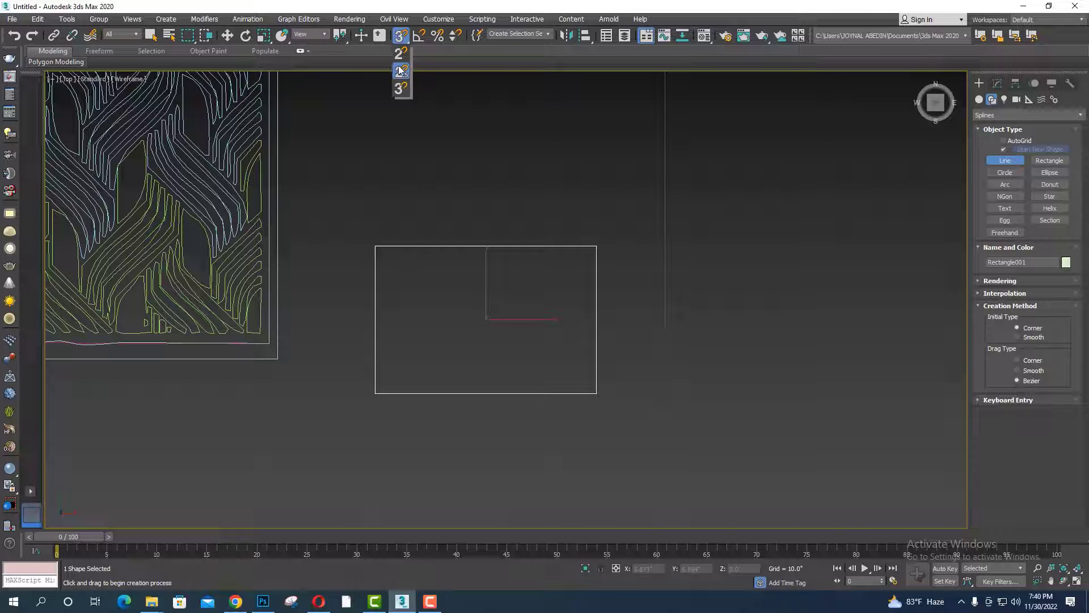
pyautogui.click(375, 392)
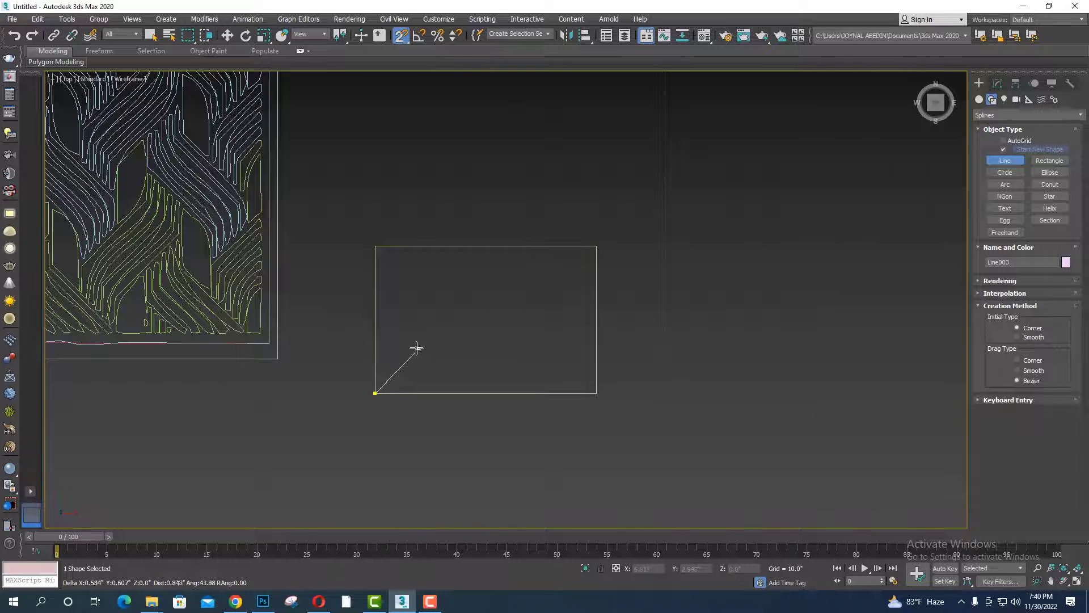
pyautogui.click(416, 346)
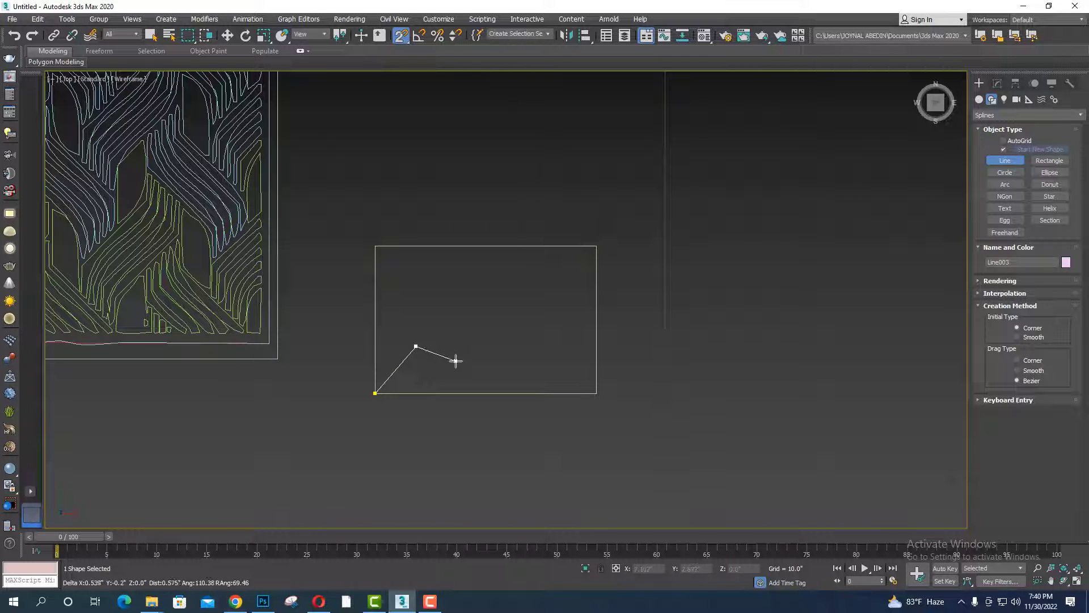
pyautogui.click(454, 346)
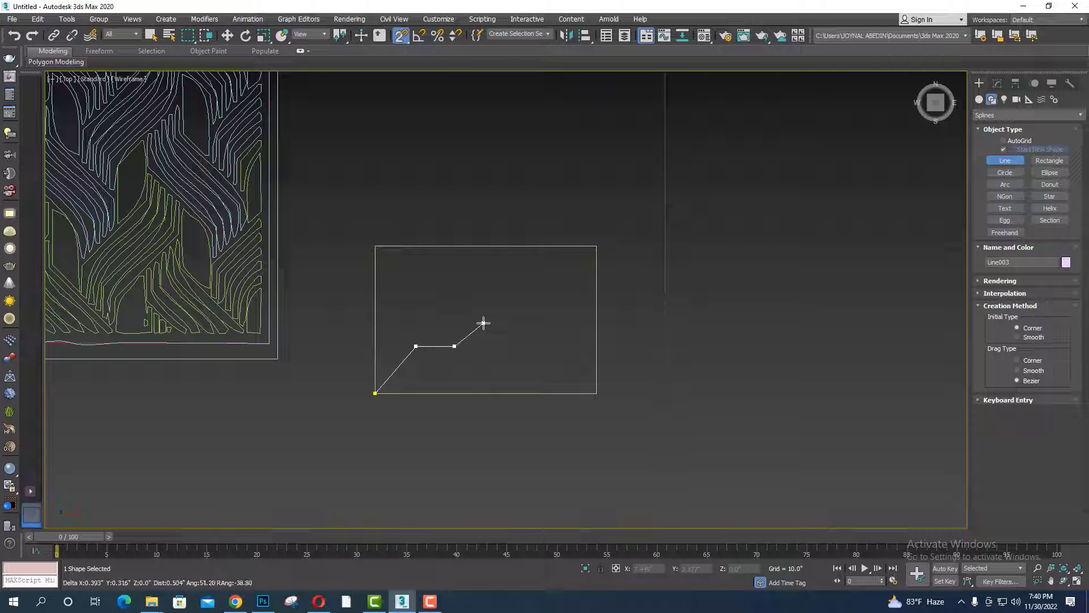
pyautogui.click(483, 323)
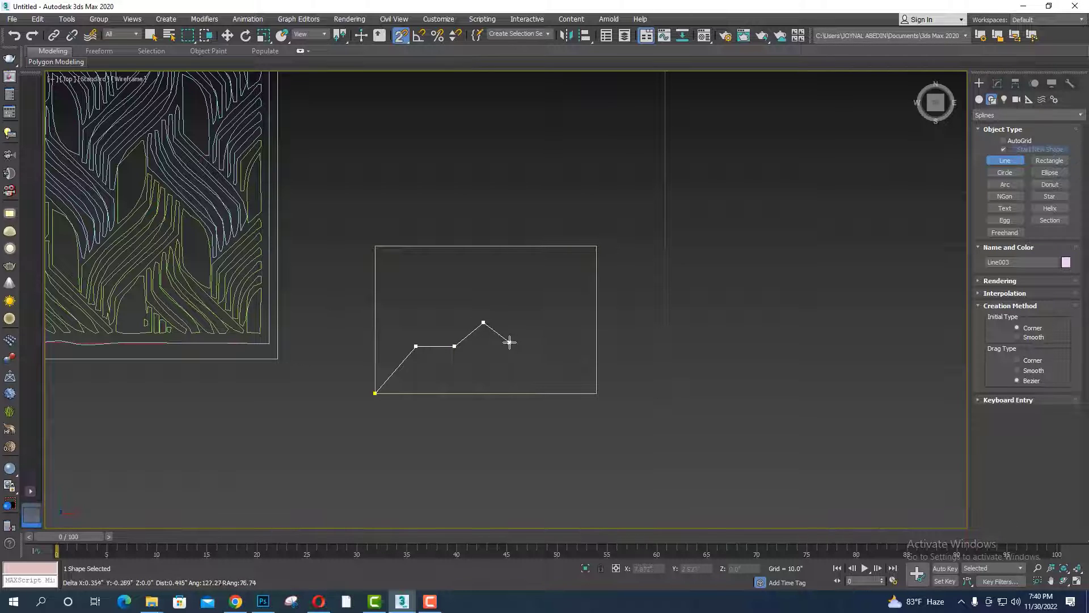
# - Slope the profile down to the bottom-right corner and close the spline
pyautogui.click(509, 342)
pyautogui.click(544, 353)
pyautogui.click(588, 388)
pyautogui.click(377, 394)
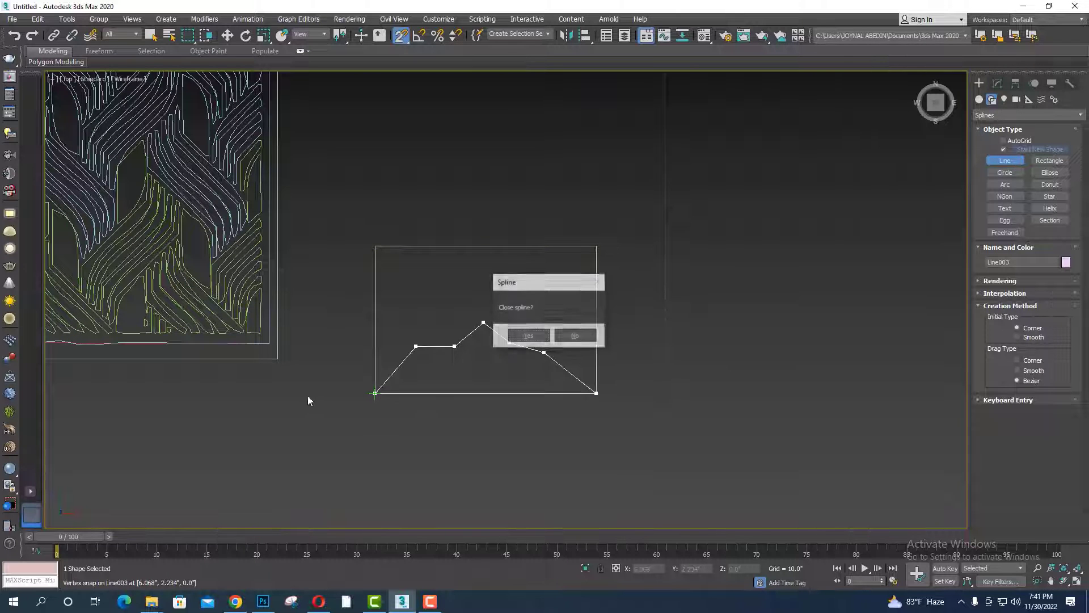
pyautogui.click(527, 336)
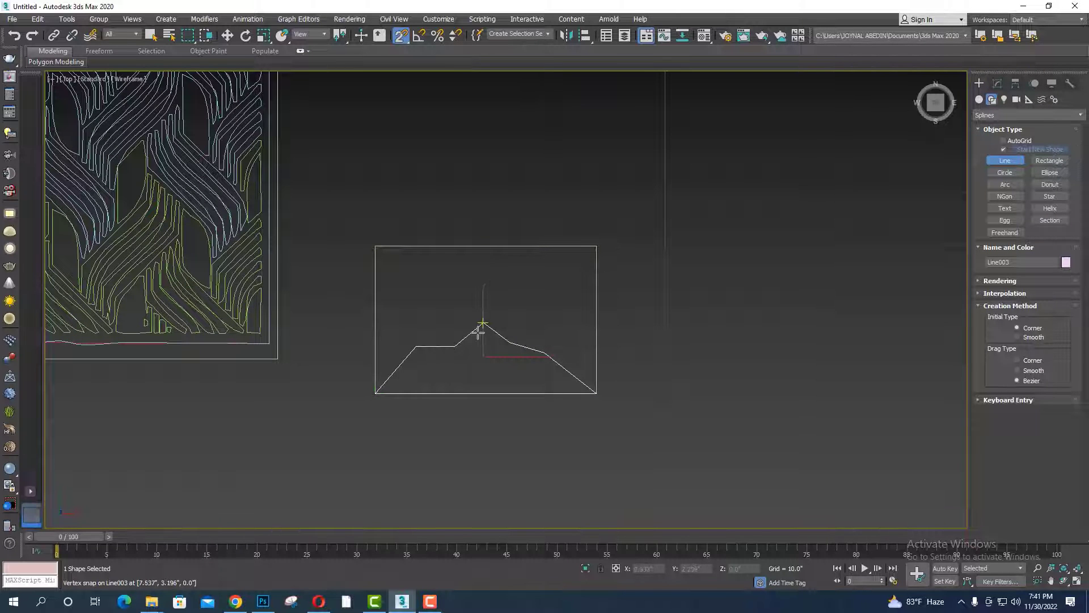
pyautogui.click(997, 85)
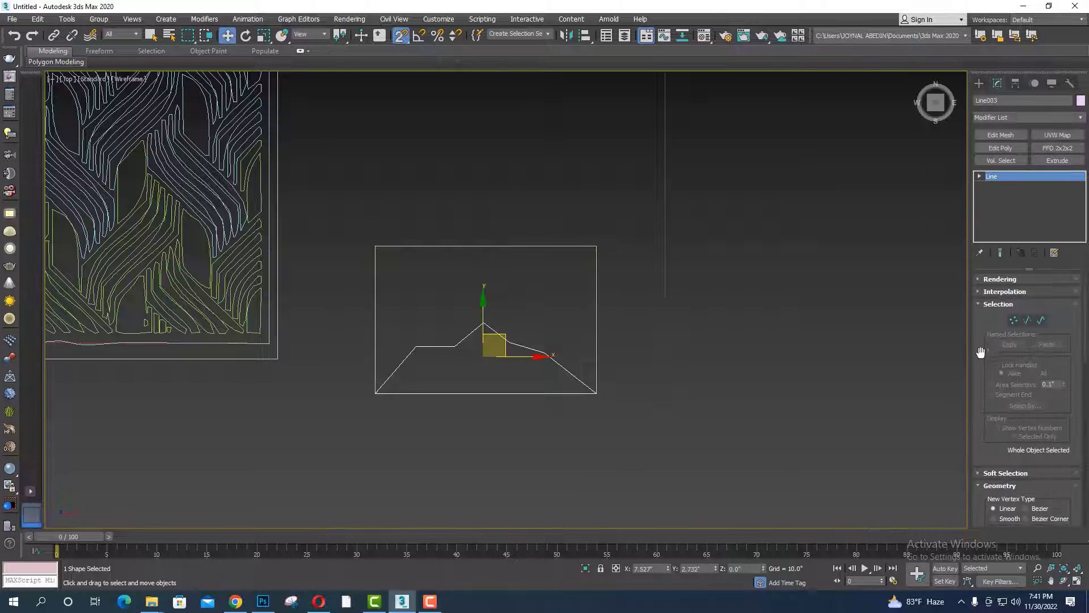
# - Make Line003's peak vertex Smooth and lower it slightly
pyautogui.click(1013, 321)
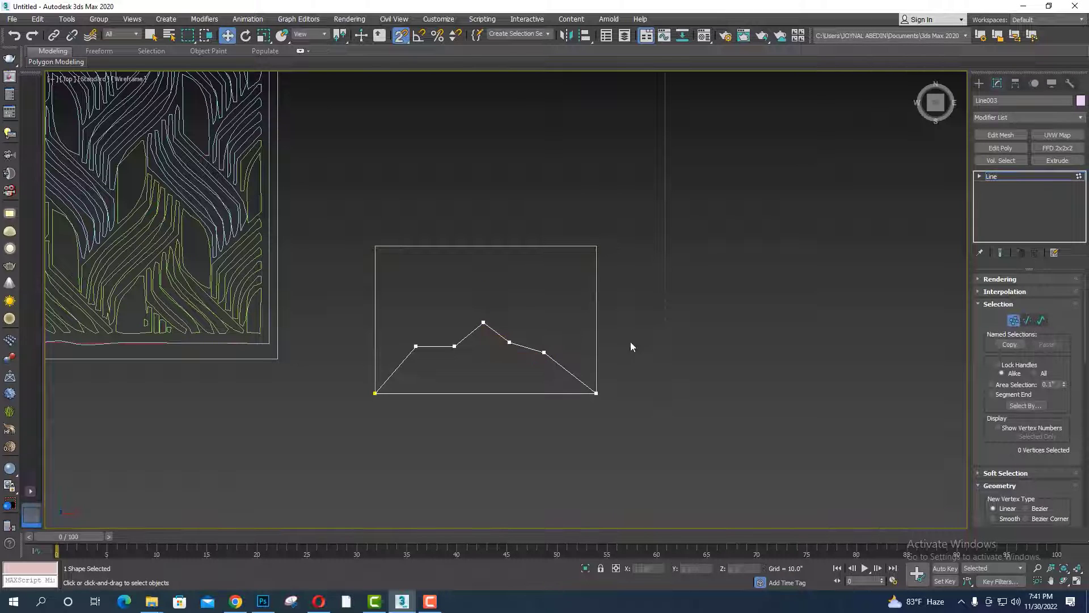
pyautogui.scroll(4, 489, 350)
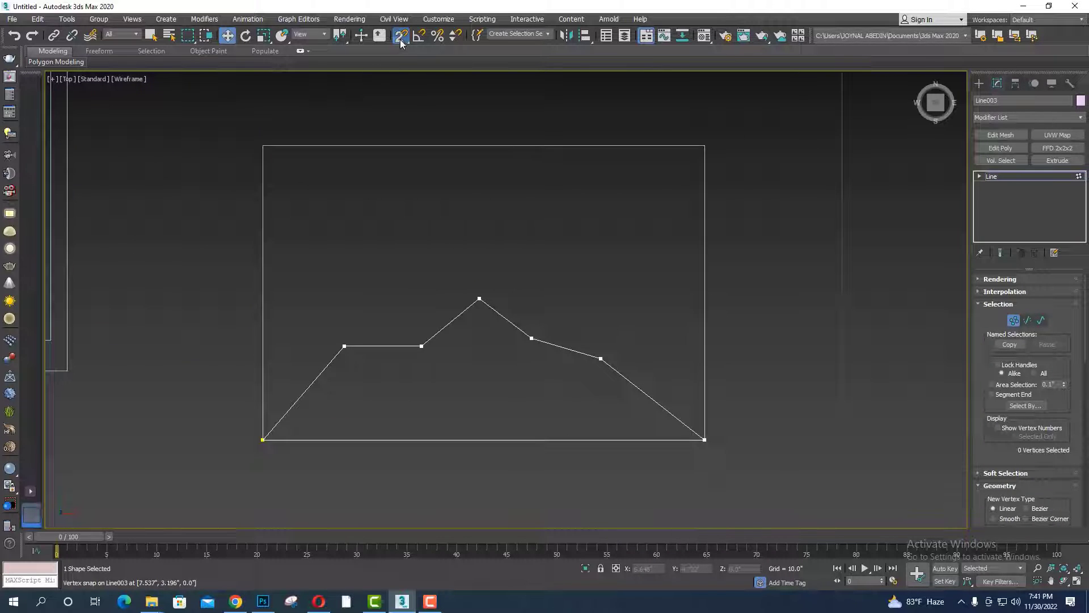
pyautogui.click(478, 300)
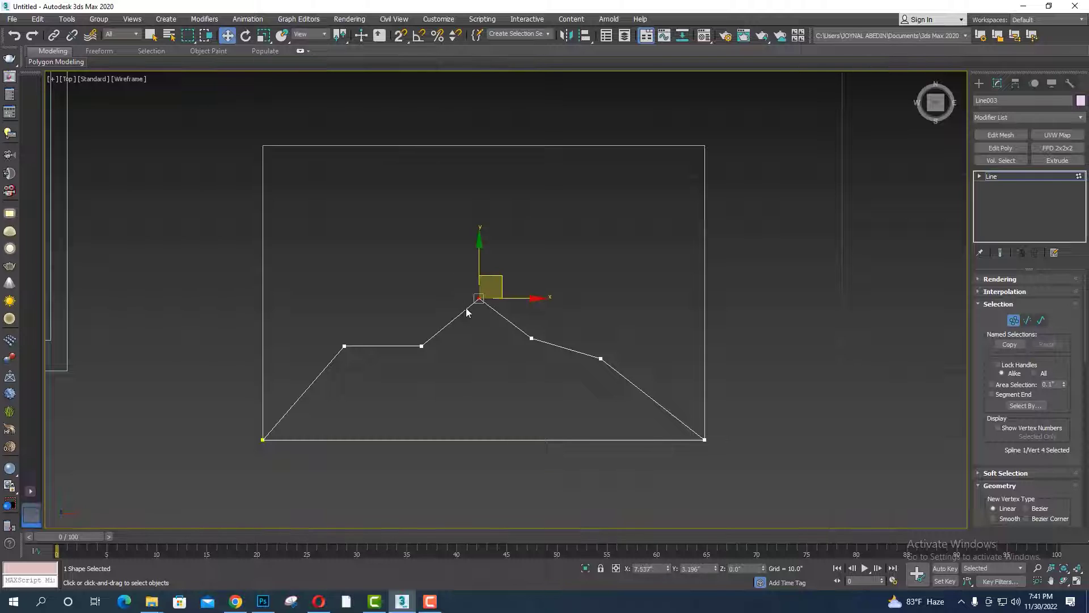
pyautogui.rightClick(475, 297)
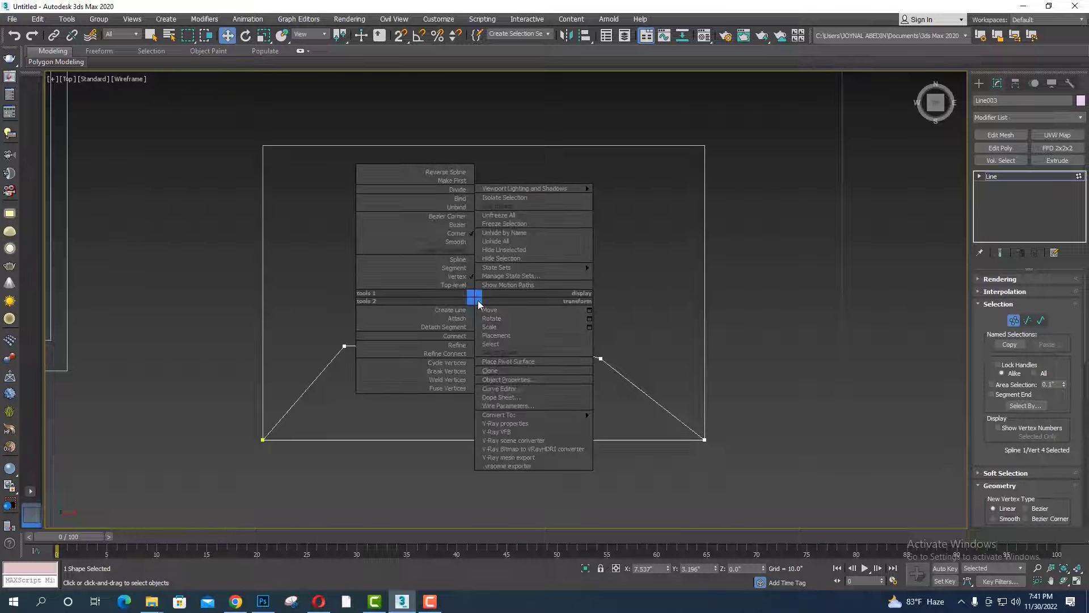
pyautogui.click(456, 242)
pyautogui.moveTo(481, 262); pyautogui.dragTo(476, 274)
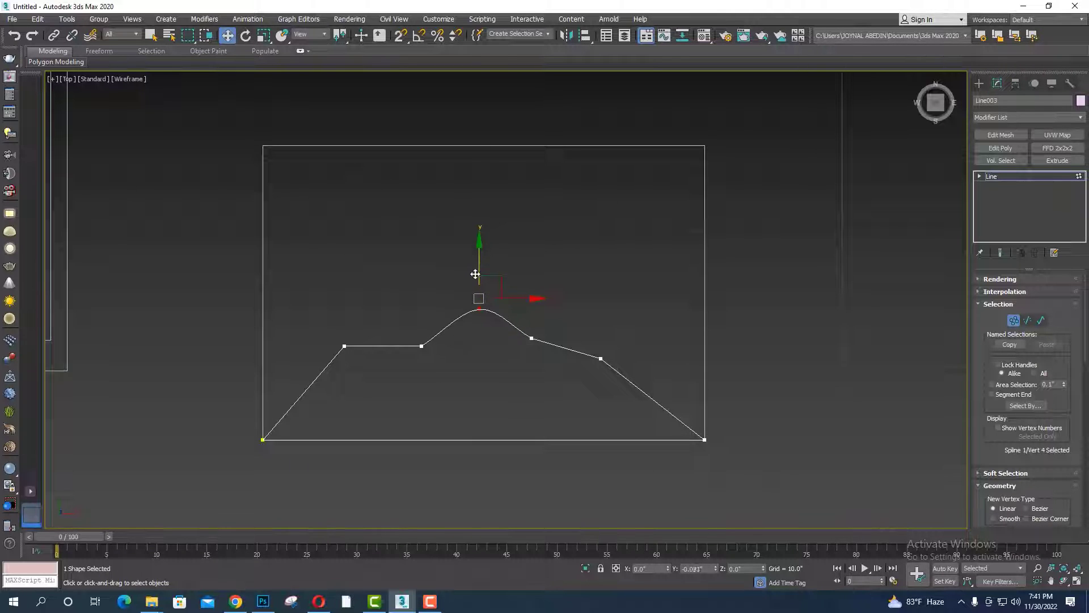
# - Nudge the flat-step vertices and the right-slope vertices into position
pyautogui.click(343, 346)
pyautogui.moveTo(344, 345); pyautogui.dragTo(344, 352)
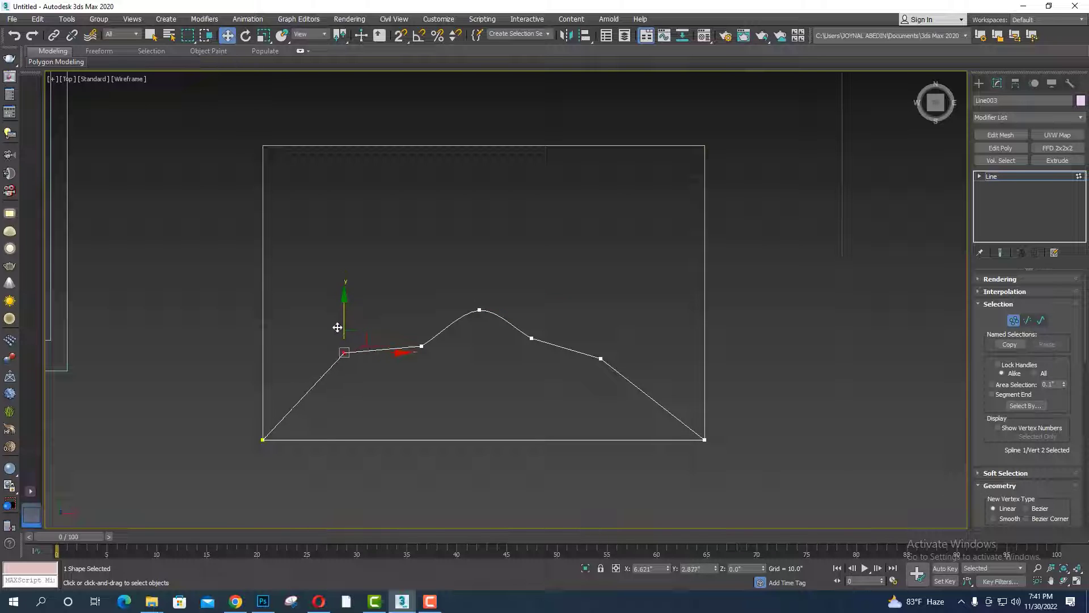
pyautogui.click(421, 346)
pyautogui.moveTo(421, 345); pyautogui.dragTo(421, 343)
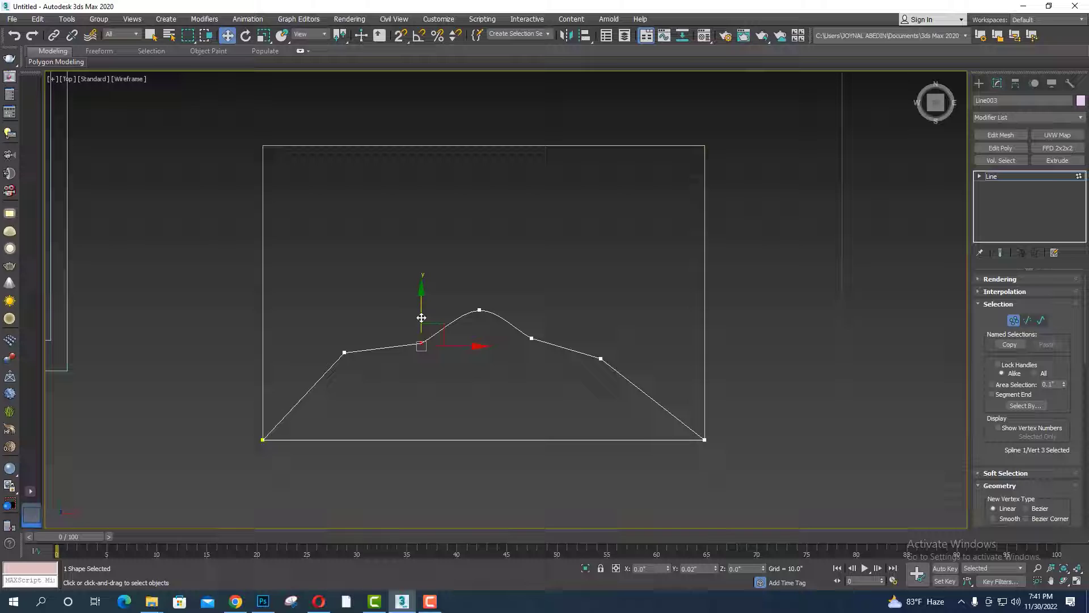
pyautogui.click(531, 337)
pyautogui.moveTo(532, 318); pyautogui.dragTo(532, 314)
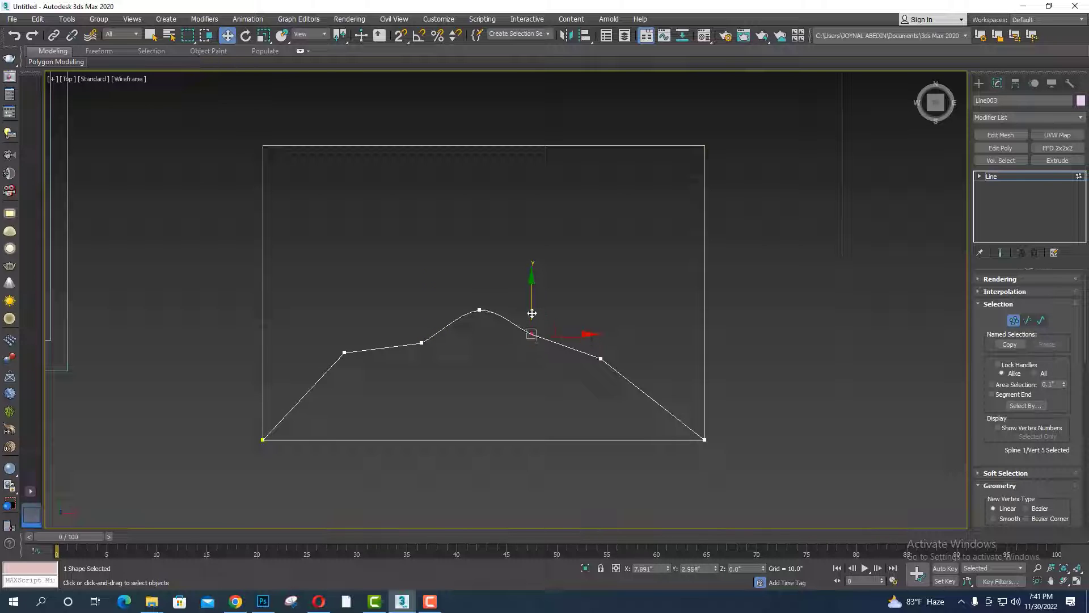
pyautogui.click(601, 358)
pyautogui.moveTo(599, 327); pyautogui.dragTo(600, 347)
# - Readjust the vertex right of the peak, the peak itself, and the step vertex
pyautogui.click(532, 336)
pyautogui.moveTo(582, 343); pyautogui.dragTo(587, 349)
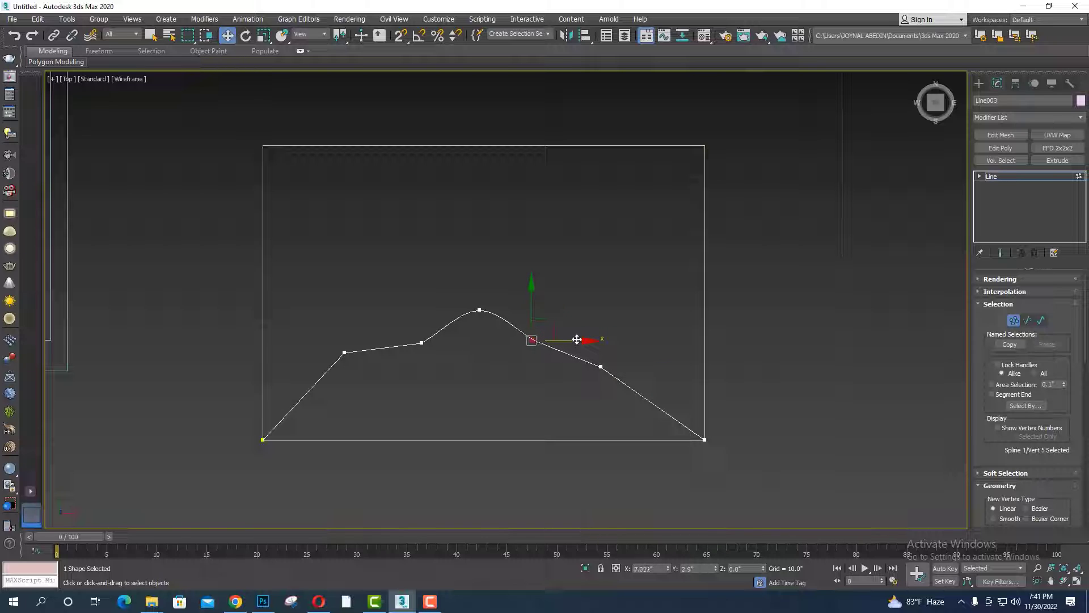
pyautogui.click(479, 310)
pyautogui.moveTo(480, 284); pyautogui.dragTo(480, 286)
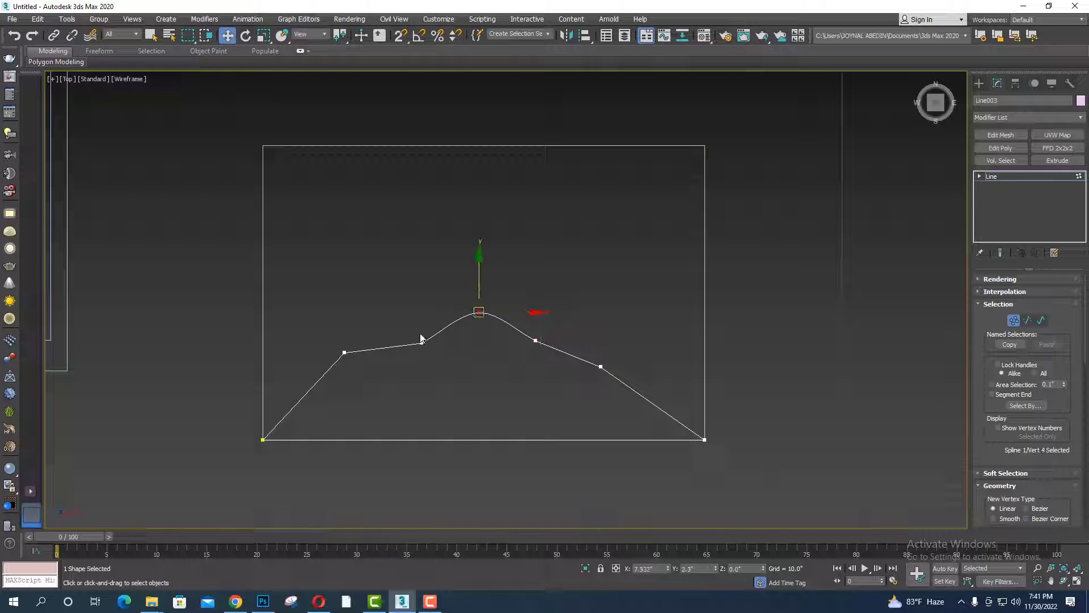
pyautogui.click(421, 342)
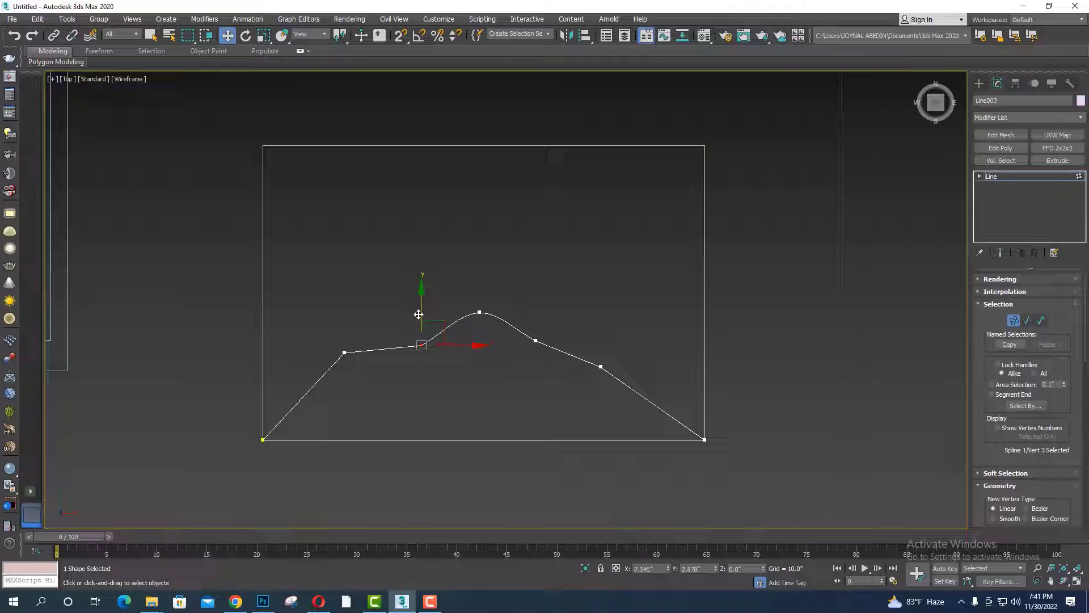
pyautogui.moveTo(420, 313); pyautogui.dragTo(419, 307)
# - Lower the left step vertex slightly and nudge vertex 5 on the right slope
pyautogui.click(344, 352)
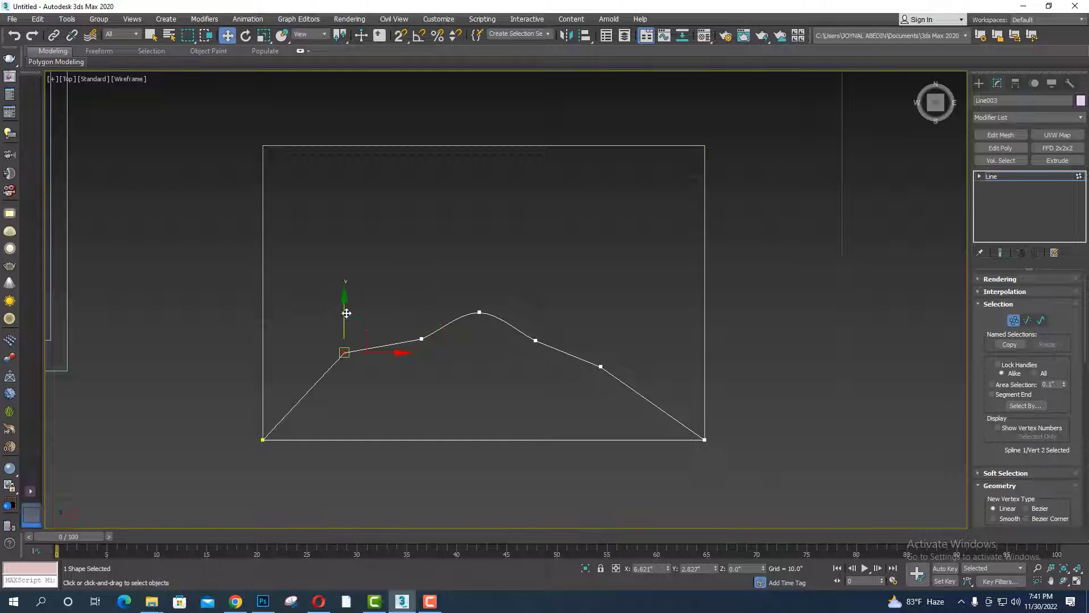
pyautogui.moveTo(341, 310)
pyautogui.mouseDown()
pyautogui.moveTo(357, 349)
pyautogui.moveTo(348, 356)
pyautogui.mouseUp()
pyautogui.click(421, 338)
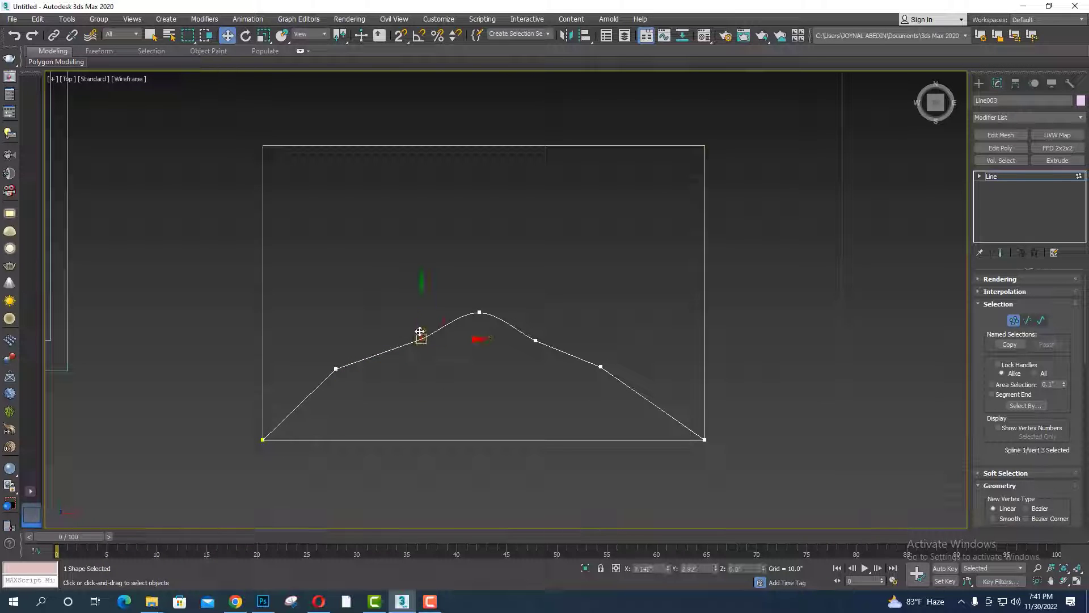
pyautogui.click(481, 271)
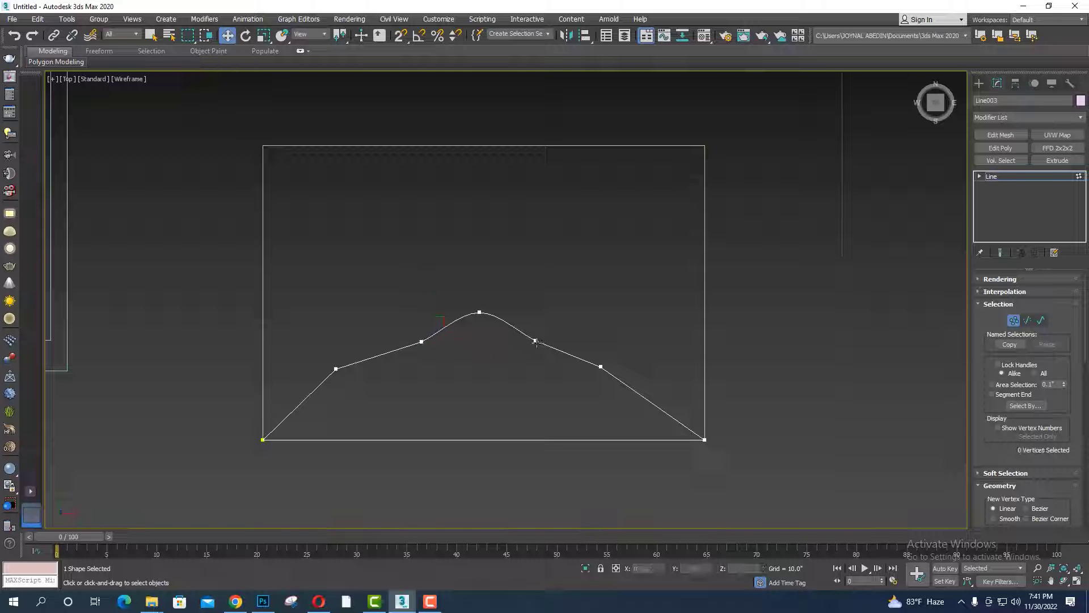
pyautogui.click(535, 341)
pyautogui.moveTo(535, 345); pyautogui.dragTo(534, 346)
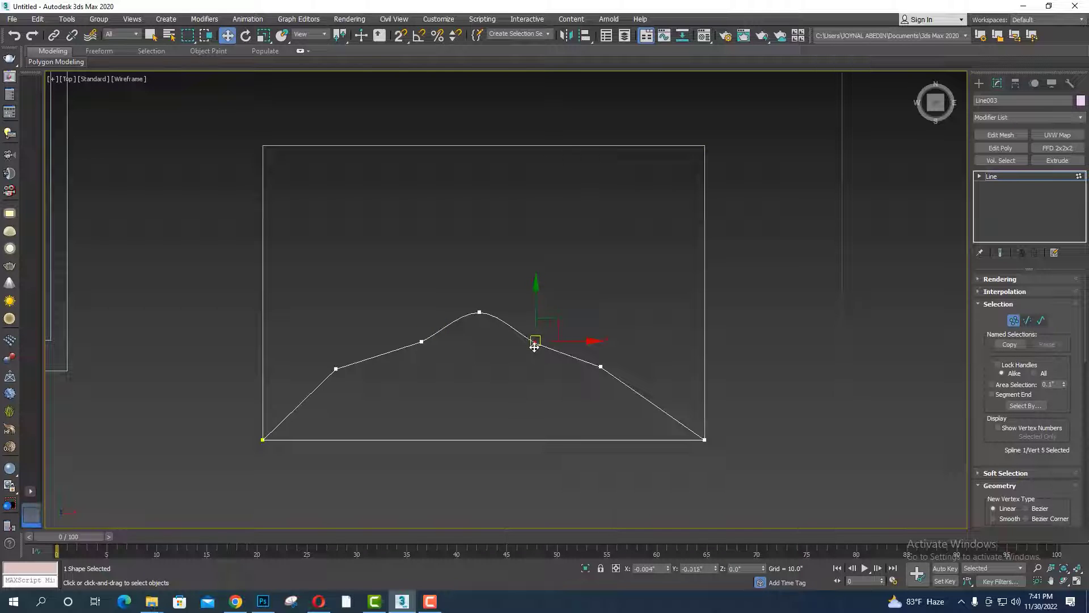
pyautogui.click(599, 284)
# - Shift five box-selected profile vertices slightly sideways, then exit vertex editing
pyautogui.scroll(-2, 560, 313)
pyautogui.moveTo(560, 312)
pyautogui.mouseDown(button='middle')
pyautogui.moveTo(437, 311)
pyautogui.moveTo(491, 342)
pyautogui.mouseUp(button='middle')
pyautogui.moveTo(345, 338); pyautogui.dragTo(582, 419)
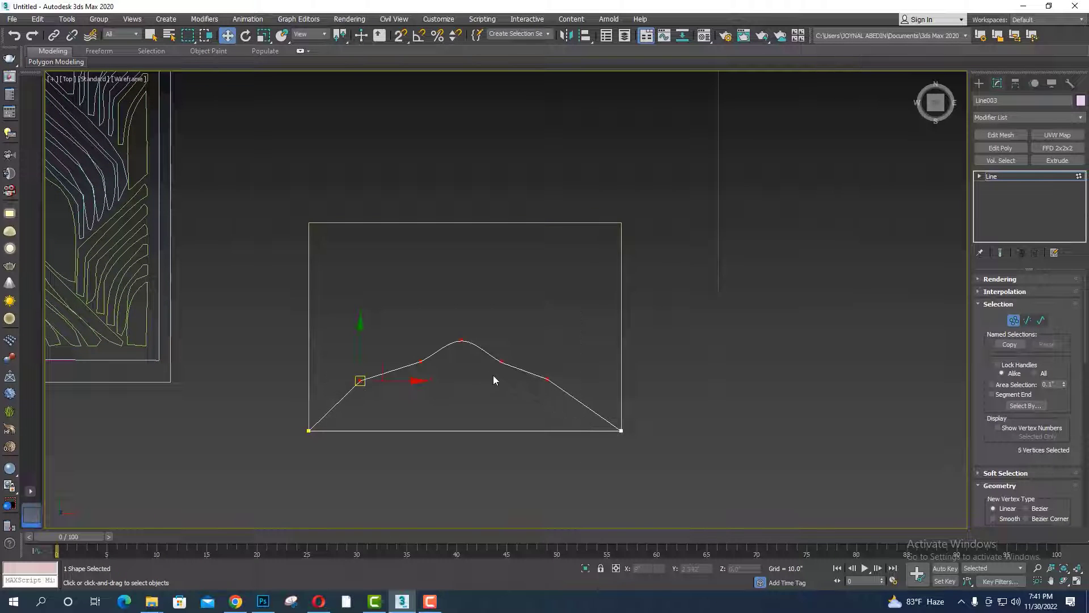
pyautogui.moveTo(401, 381); pyautogui.dragTo(404, 380)
pyautogui.click(574, 282)
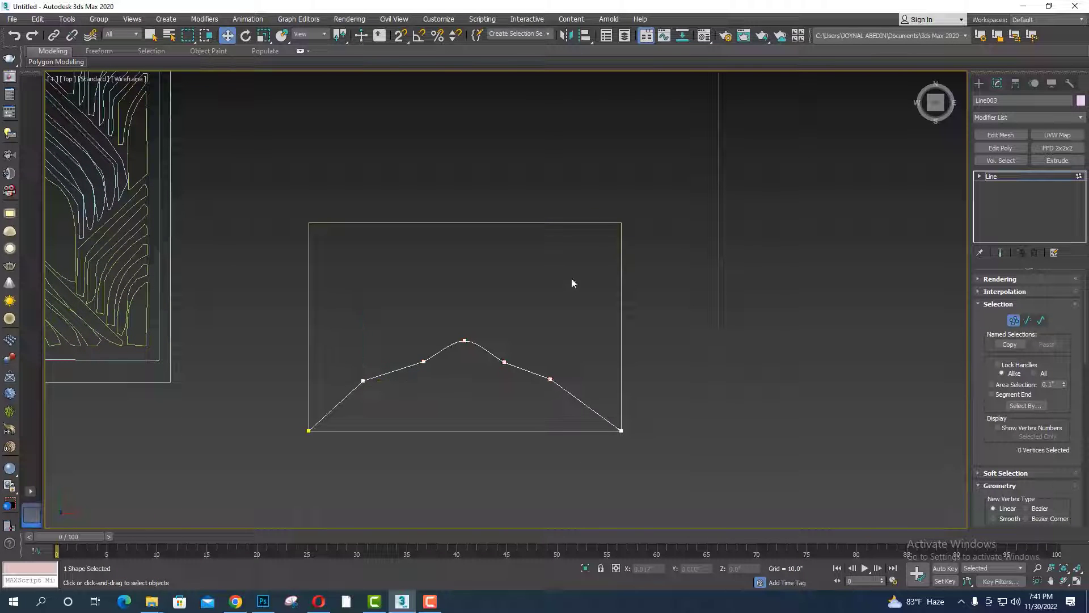
pyautogui.click(979, 83)
pyautogui.click(740, 304)
pyautogui.scroll(-5, 739, 304)
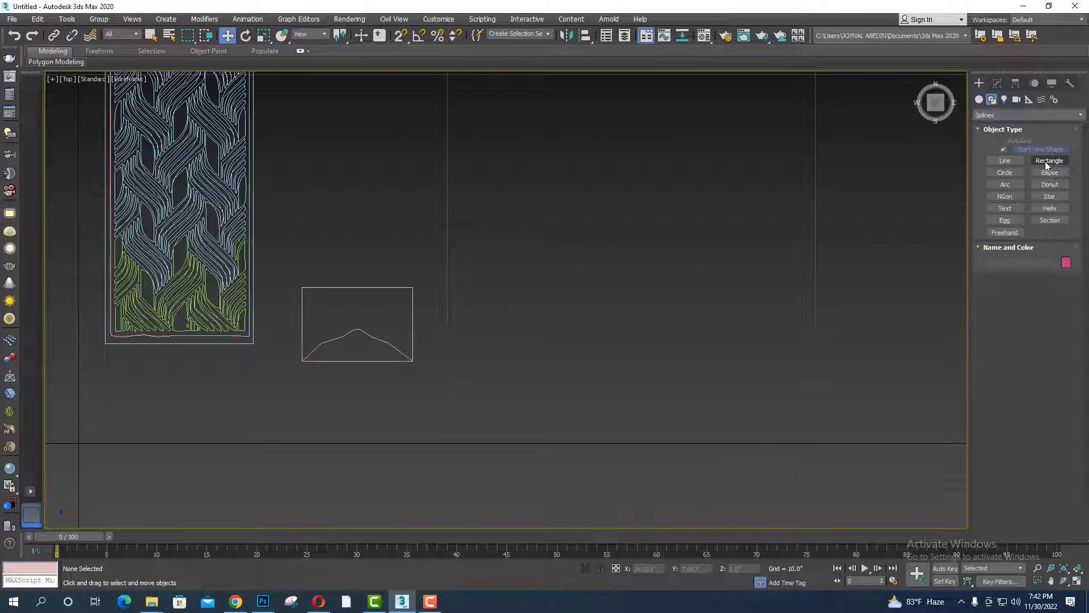
# - Zoom and pan the Top view and choose the Rectangle tool
pyautogui.scroll(-2, 624, 307)
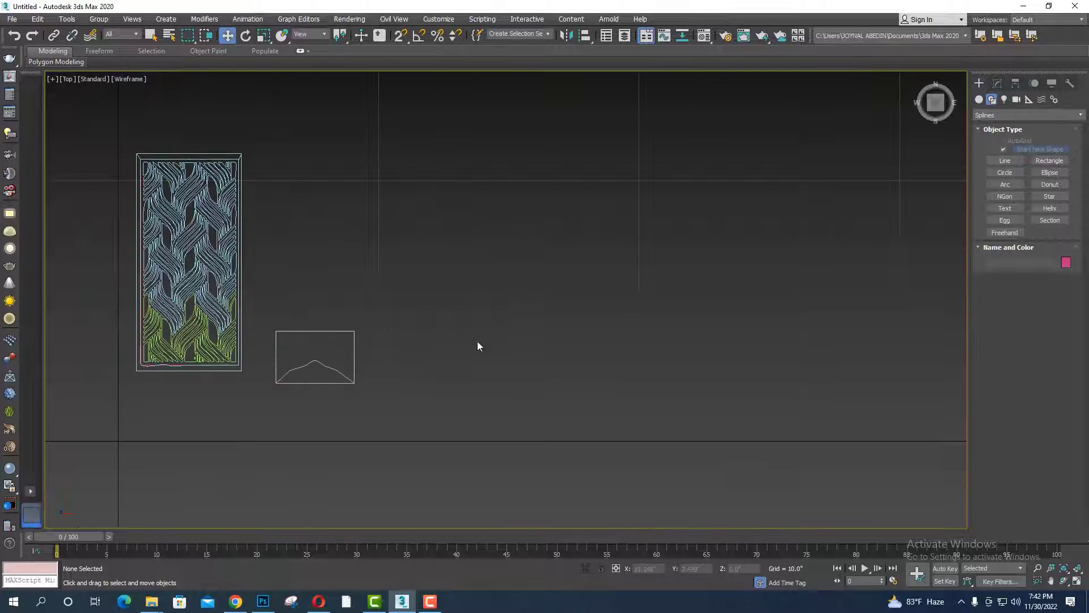
pyautogui.scroll(2, 159, 167)
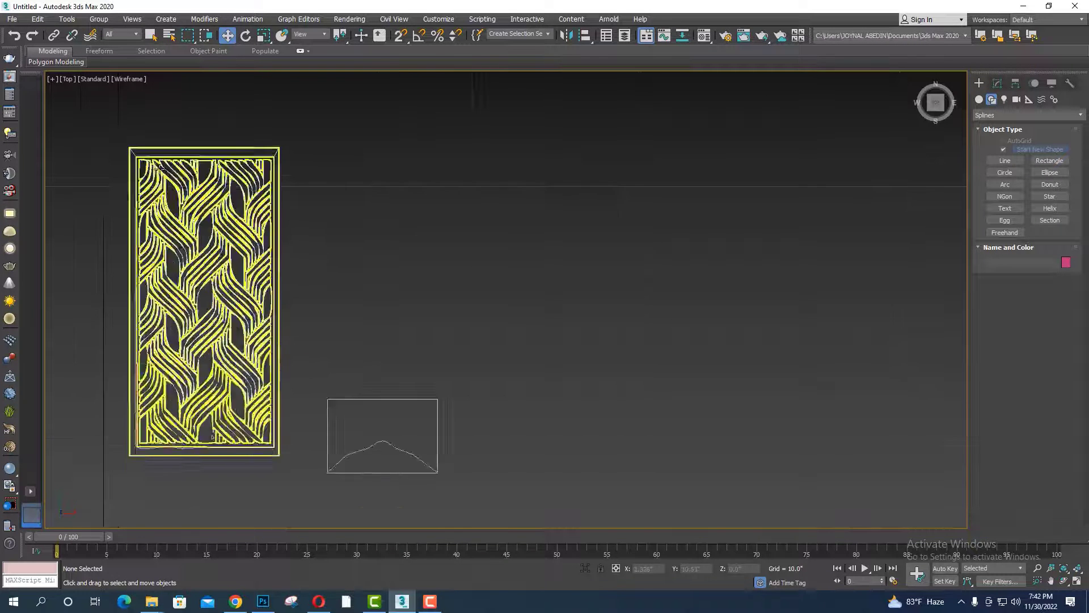
pyautogui.scroll(-3, 295, 243)
pyautogui.moveTo(406, 285); pyautogui.dragTo(347, 284, button='middle')
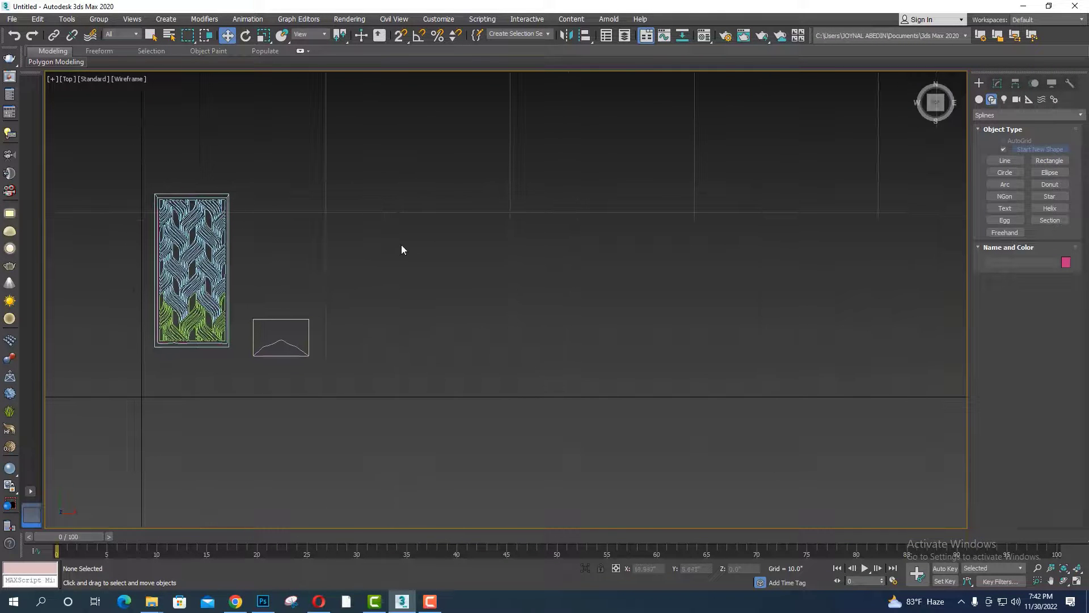
pyautogui.click(1049, 161)
pyautogui.moveTo(489, 301)
pyautogui.mouseDown(button='middle')
pyautogui.moveTo(501, 270)
pyautogui.moveTo(457, 317)
pyautogui.mouseUp(button='middle')
pyautogui.scroll(1, 458, 318)
pyautogui.scroll(-2, 426, 324)
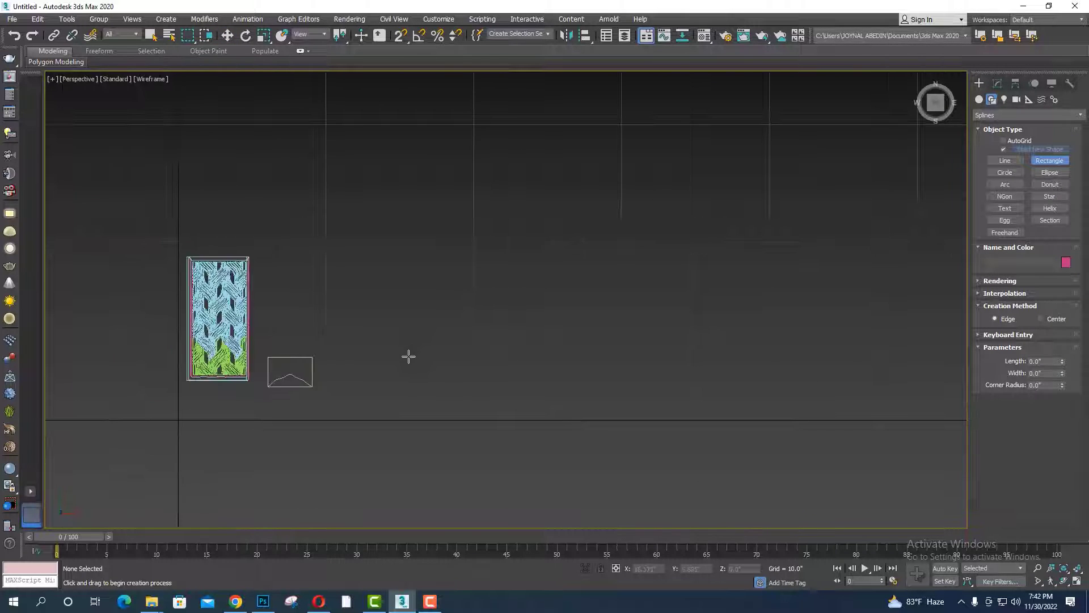
# - Frame the panel and profile in a shaded Perspective view
pyautogui.press('p')
pyautogui.moveTo(408, 357)
pyautogui.keyDown('alt'); pyautogui.mouseDown(button='middle')
pyautogui.moveTo(413, 396)
pyautogui.moveTo(417, 377)
pyautogui.mouseUp(button='middle'); pyautogui.keyUp('alt')
pyautogui.press('F3')
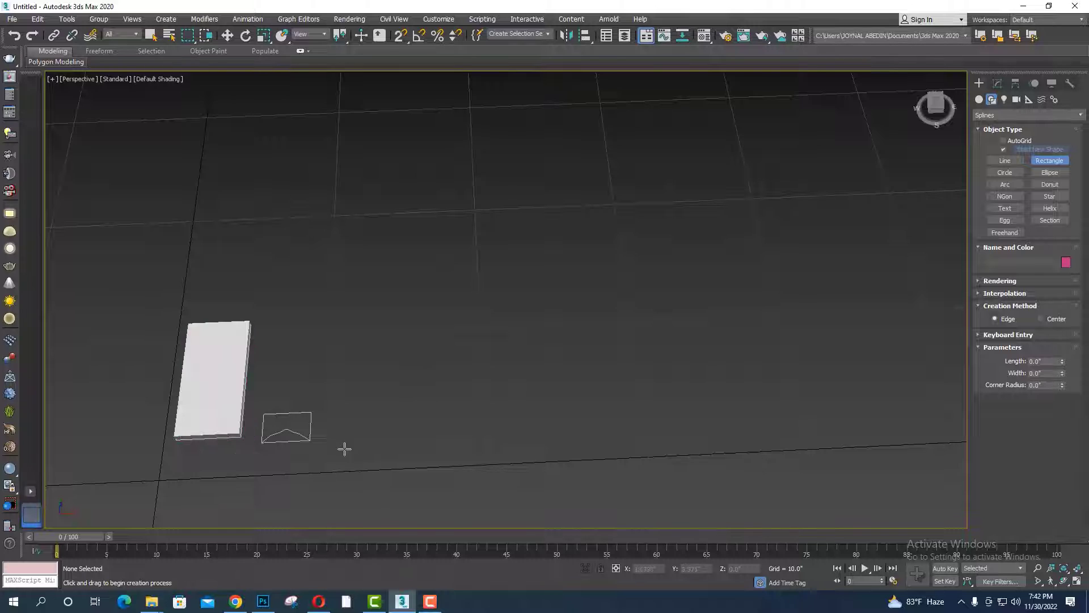
pyautogui.scroll(2, 343, 445)
pyautogui.moveTo(346, 426)
pyautogui.mouseDown(button='middle')
pyautogui.moveTo(511, 338)
pyautogui.moveTo(517, 349)
pyautogui.moveTo(508, 224)
pyautogui.moveTo(489, 287)
pyautogui.moveTo(501, 372)
pyautogui.moveTo(430, 349)
pyautogui.moveTo(450, 355)
pyautogui.moveTo(229, 170)
pyautogui.moveTo(516, 385)
pyautogui.moveTo(469, 292)
pyautogui.moveTo(479, 316)
pyautogui.moveTo(455, 416)
pyautogui.moveTo(516, 297)
pyautogui.mouseUp(button='middle')
pyautogui.scroll(-3, 517, 386)
pyautogui.scroll(3, 502, 290)
# - Draw Rectangle002 beside the panel and apply a Sweep modifier to it
pyautogui.moveTo(523, 156)
pyautogui.mouseDown()
pyautogui.moveTo(778, 401)
pyautogui.moveTo(827, 431)
pyautogui.moveTo(832, 451)
pyautogui.mouseUp()
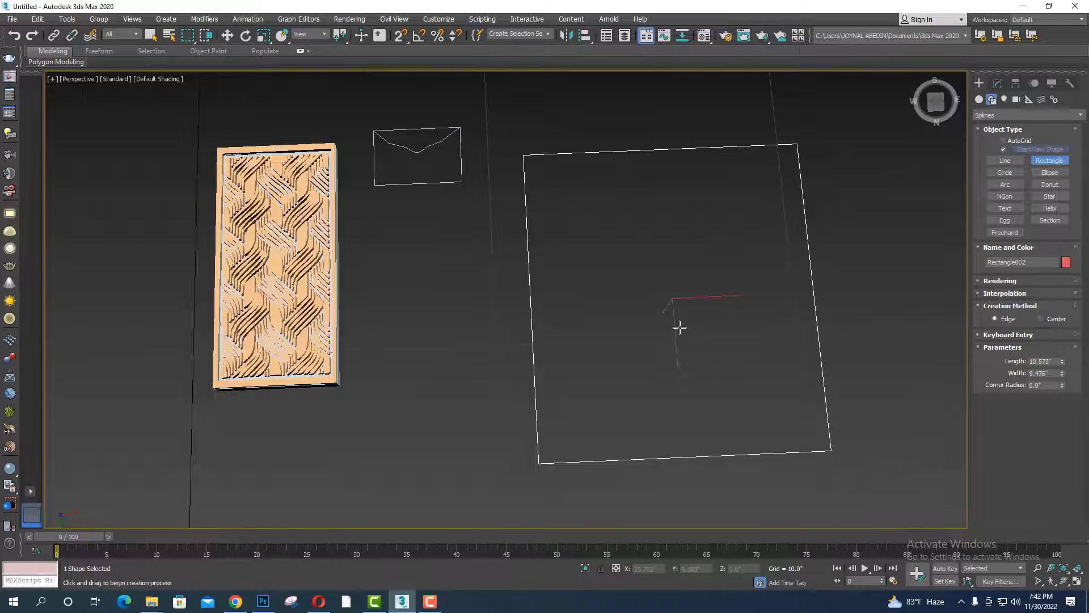
pyautogui.moveTo(678, 324)
pyautogui.mouseDown(button='middle')
pyautogui.moveTo(499, 309)
pyautogui.moveTo(506, 333)
pyautogui.mouseUp(button='middle')
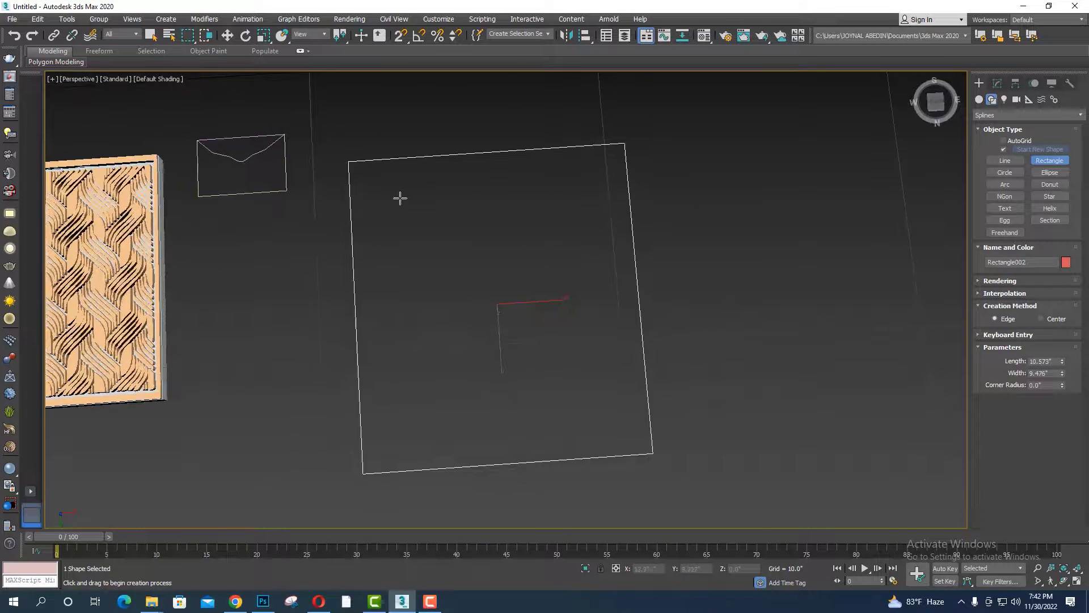
pyautogui.click(997, 83)
pyautogui.click(1011, 117)
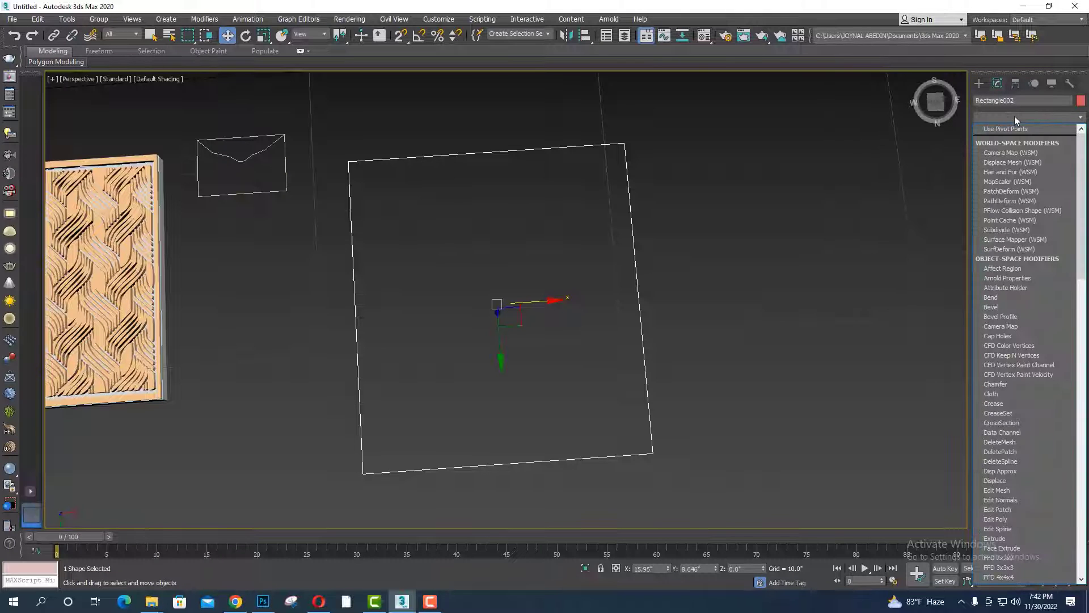
pyautogui.write('sw')
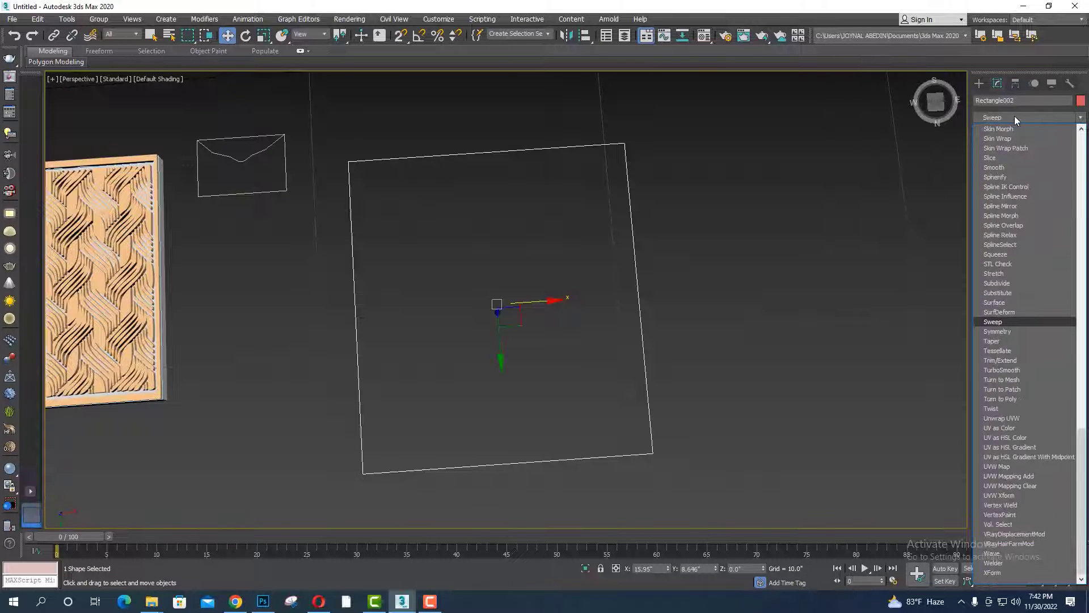
pyautogui.click(1013, 322)
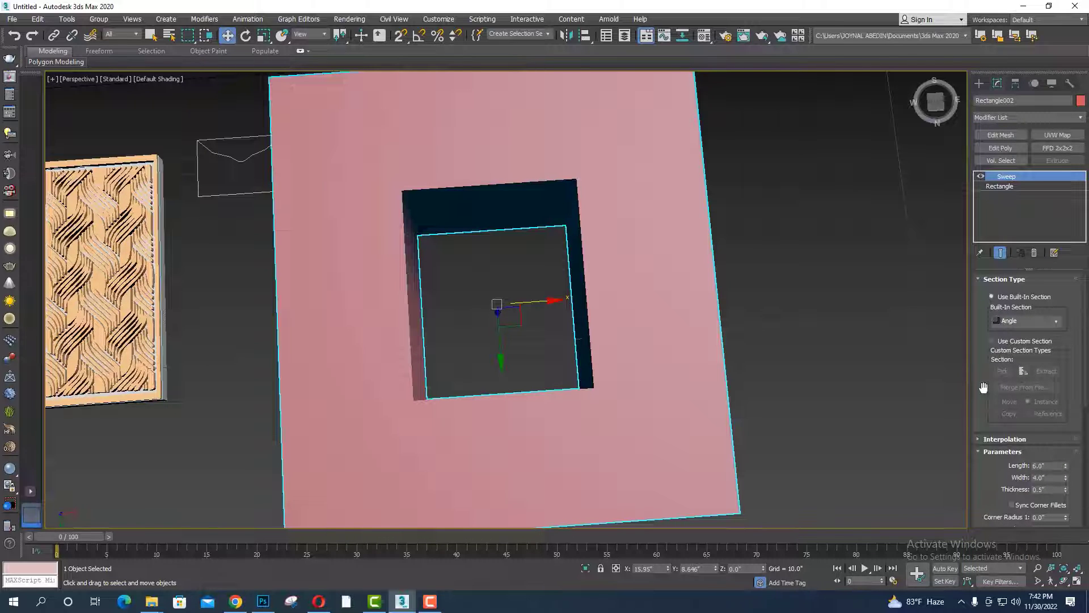
# - Sweep Rectangle002 with a custom section using the peaked profile Line003
pyautogui.scroll(-2, 983, 387)
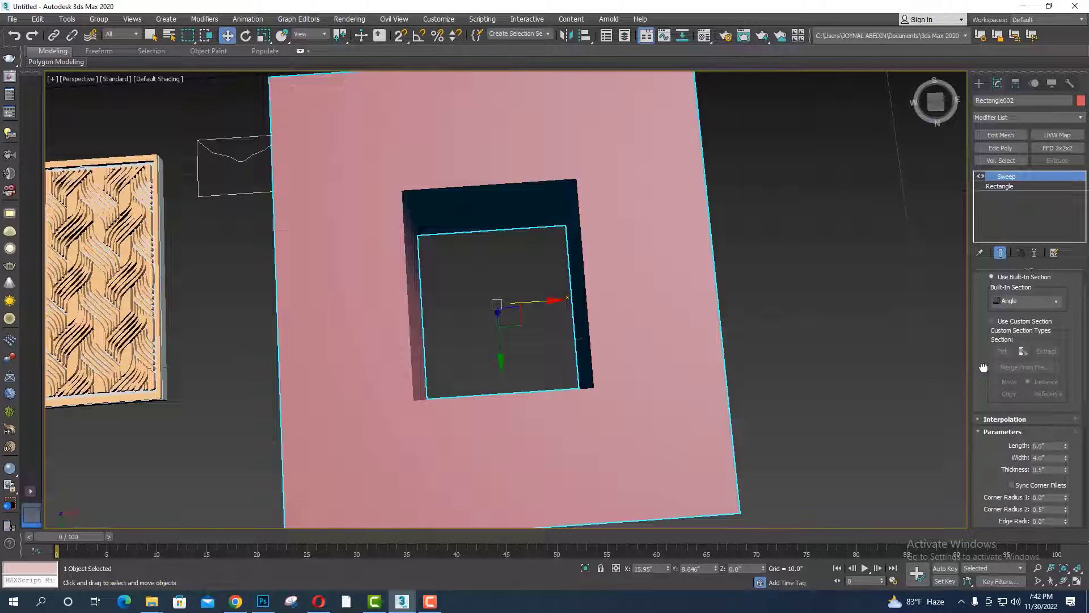
pyautogui.click(992, 315)
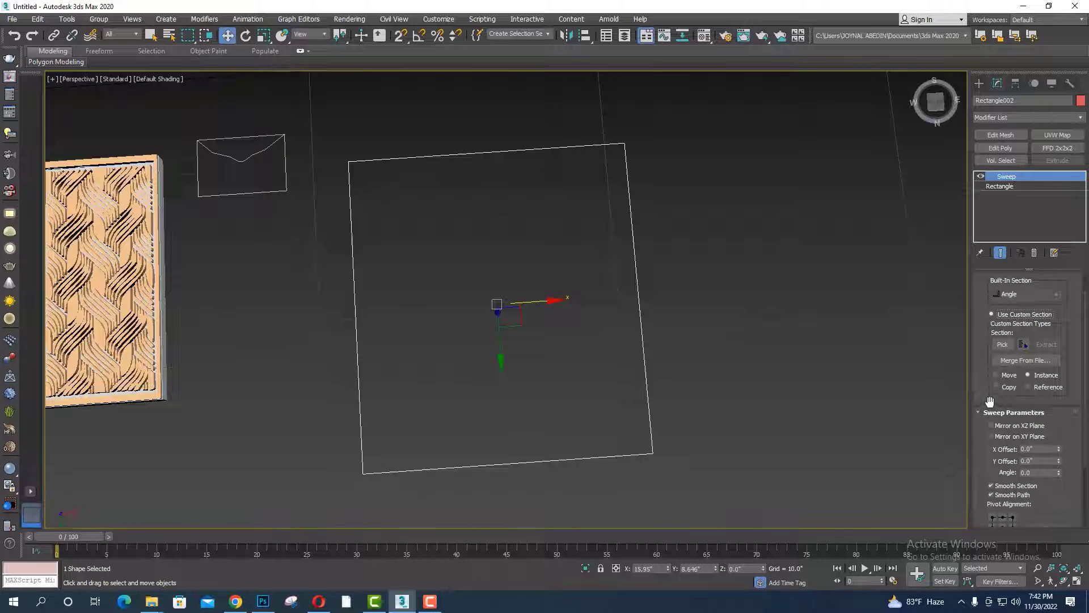
pyautogui.moveTo(983, 394); pyautogui.dragTo(982, 373)
pyautogui.click(1011, 324)
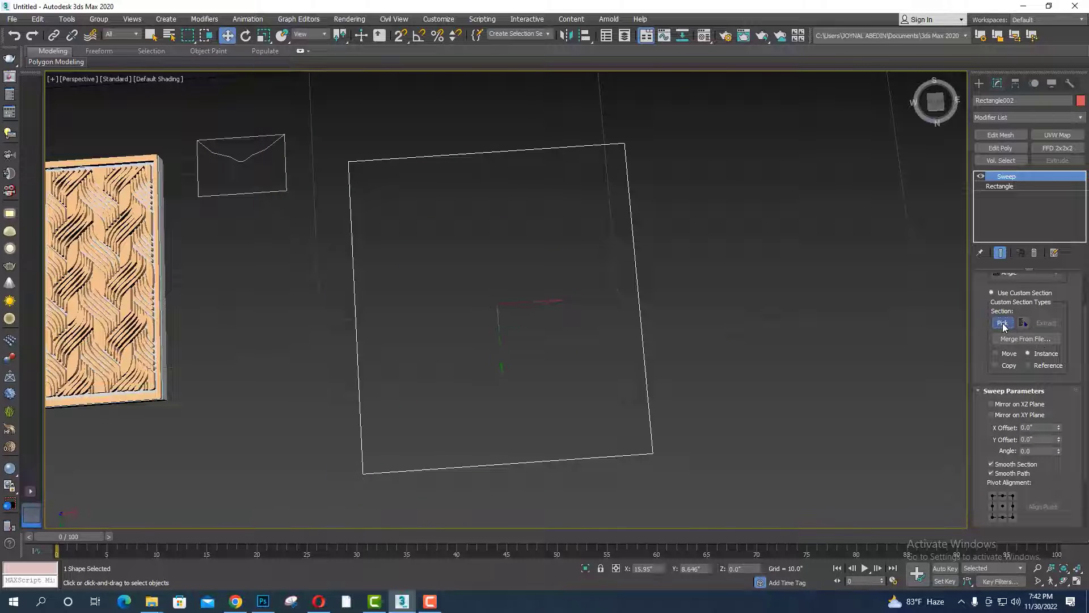
pyautogui.click(248, 157)
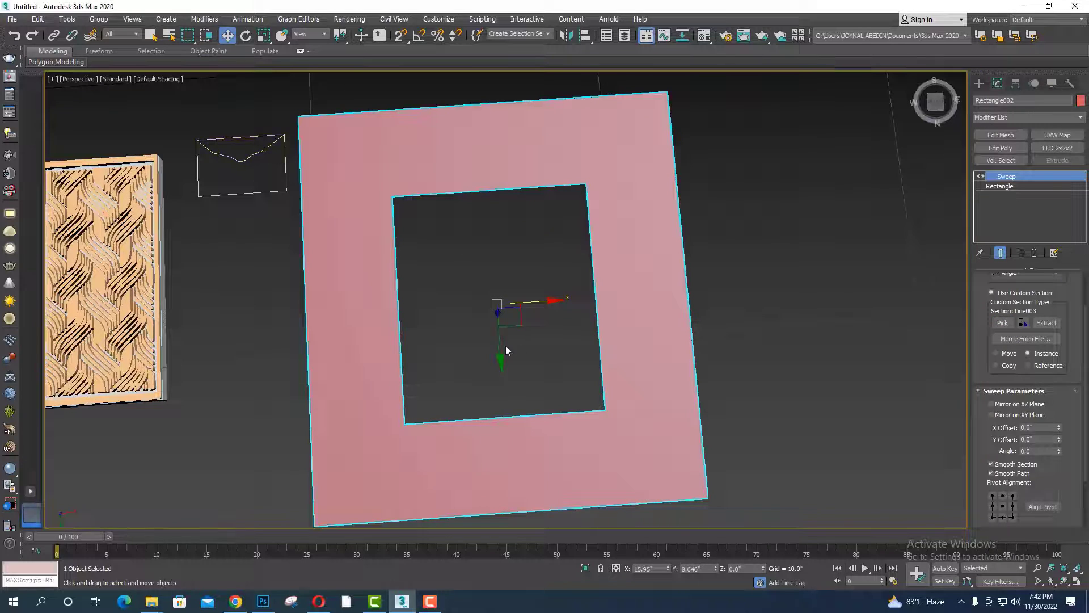
# - Set the Sweep's pivot alignment to bottom-right and orbit to check the frame
pyautogui.moveTo(492, 349)
pyautogui.keyDown('alt'); pyautogui.mouseDown(button='middle')
pyautogui.moveTo(441, 144)
pyautogui.moveTo(517, 157)
pyautogui.moveTo(529, 356)
pyautogui.moveTo(512, 362)
pyautogui.mouseUp(button='middle'); pyautogui.keyUp('alt')
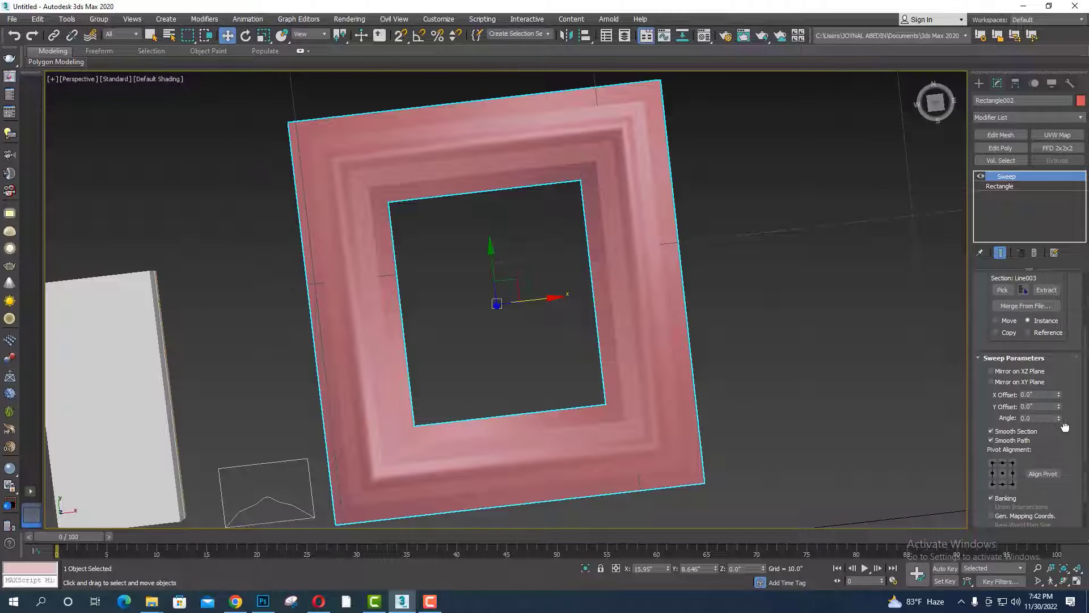
pyautogui.scroll(2, 1065, 446)
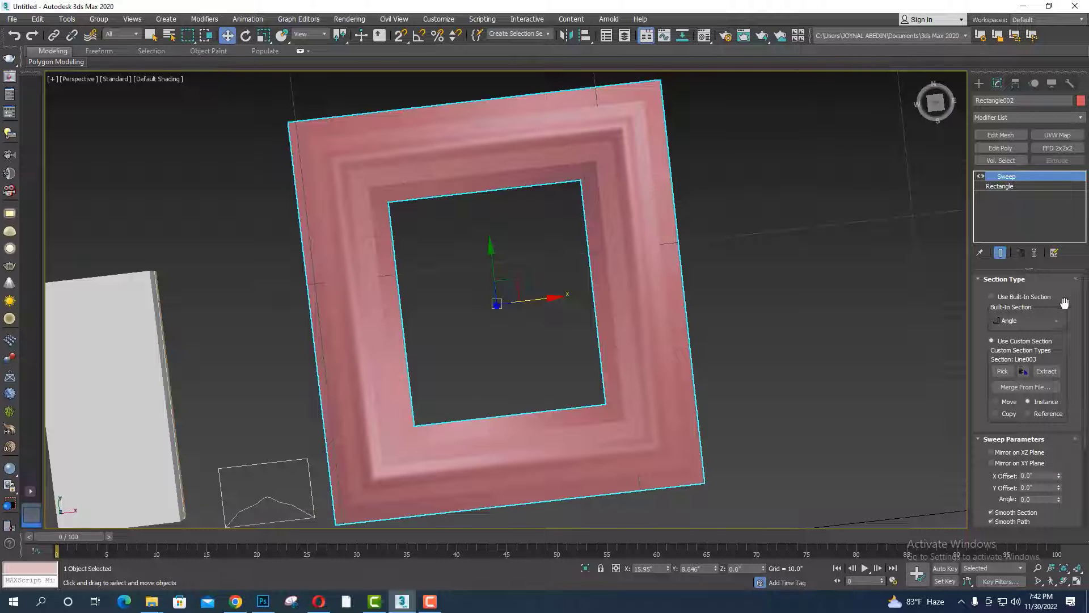
pyautogui.scroll(-3, 1065, 303)
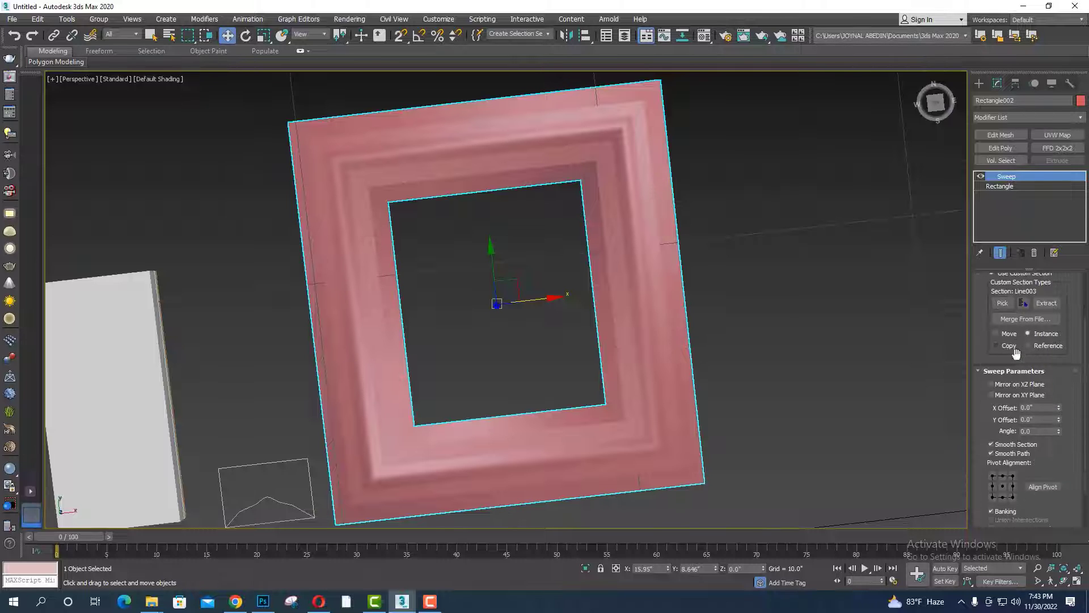
pyautogui.scroll(-2, 1027, 408)
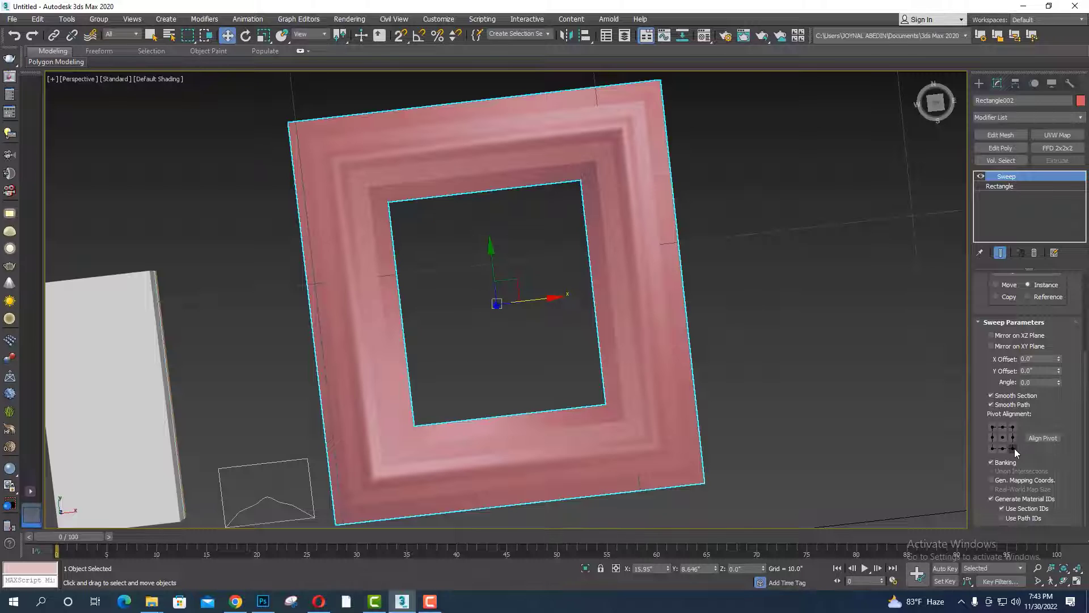
pyautogui.click(1013, 448)
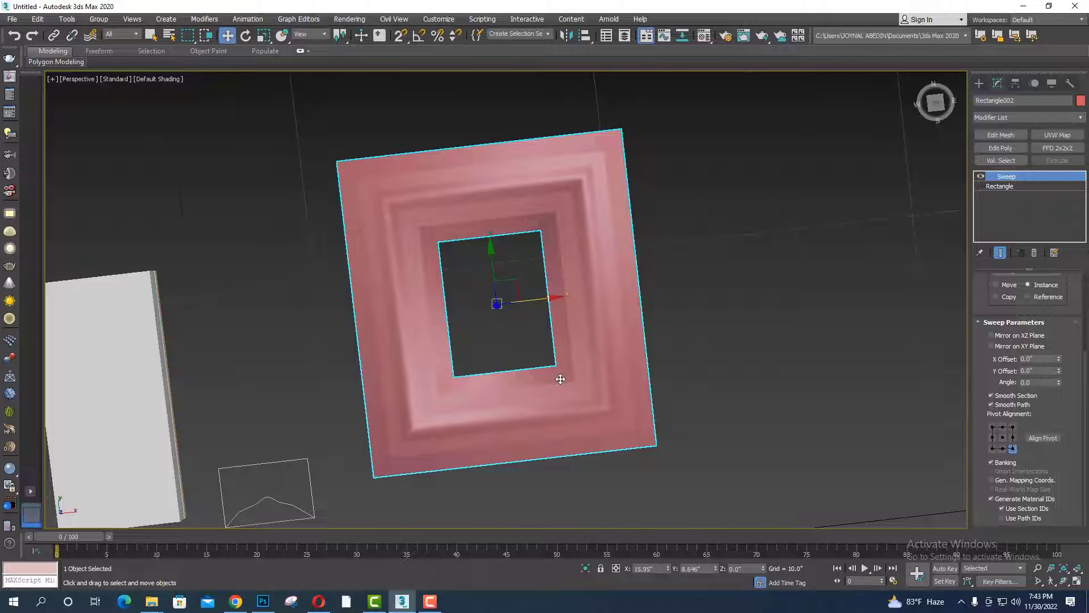
pyautogui.scroll(-2, 561, 379)
pyautogui.keyDown('alt'); pyautogui.moveTo(576, 394); pyautogui.dragTo(544, 285, button='middle'); pyautogui.keyUp('alt')
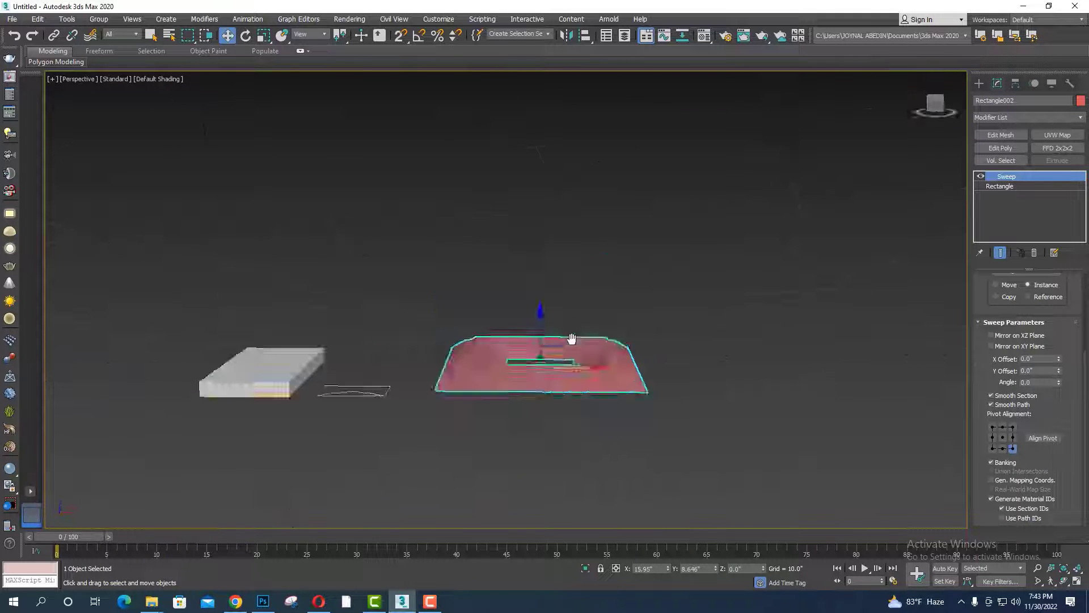
pyautogui.moveTo(572, 339)
pyautogui.keyDown('alt'); pyautogui.mouseDown(button='middle')
pyautogui.moveTo(377, 340)
pyautogui.moveTo(554, 400)
pyautogui.moveTo(925, 159)
pyautogui.mouseUp(button='middle'); pyautogui.keyUp('alt')
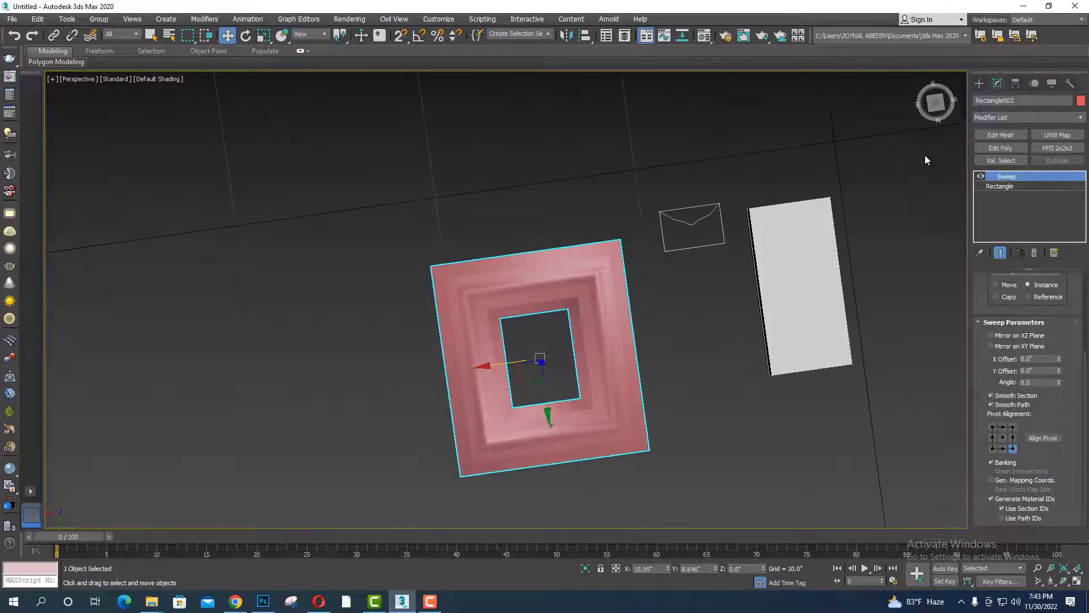
pyautogui.click(979, 83)
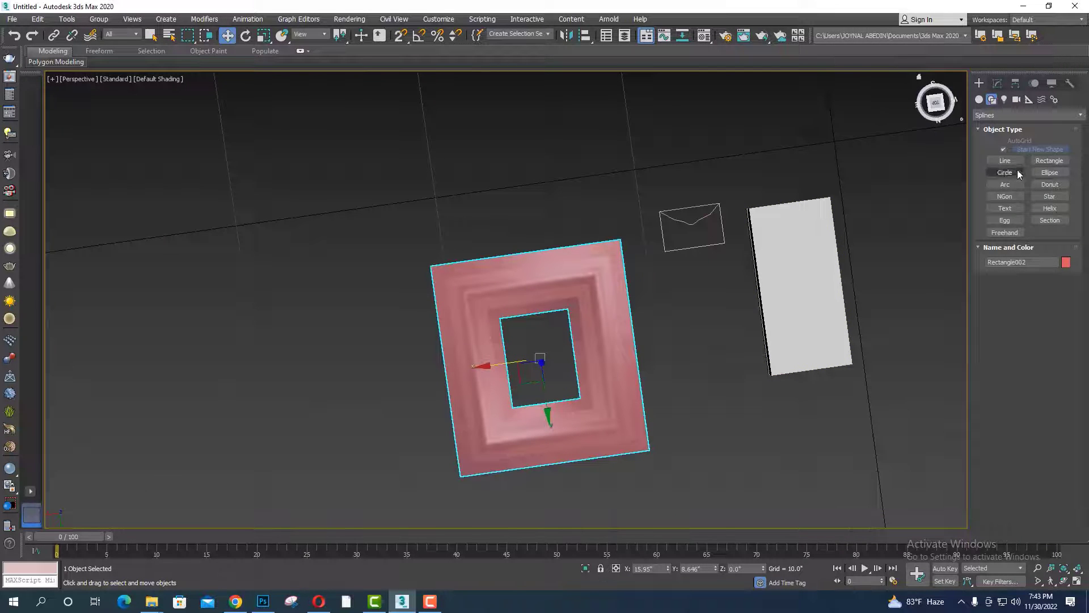
pyautogui.click(980, 100)
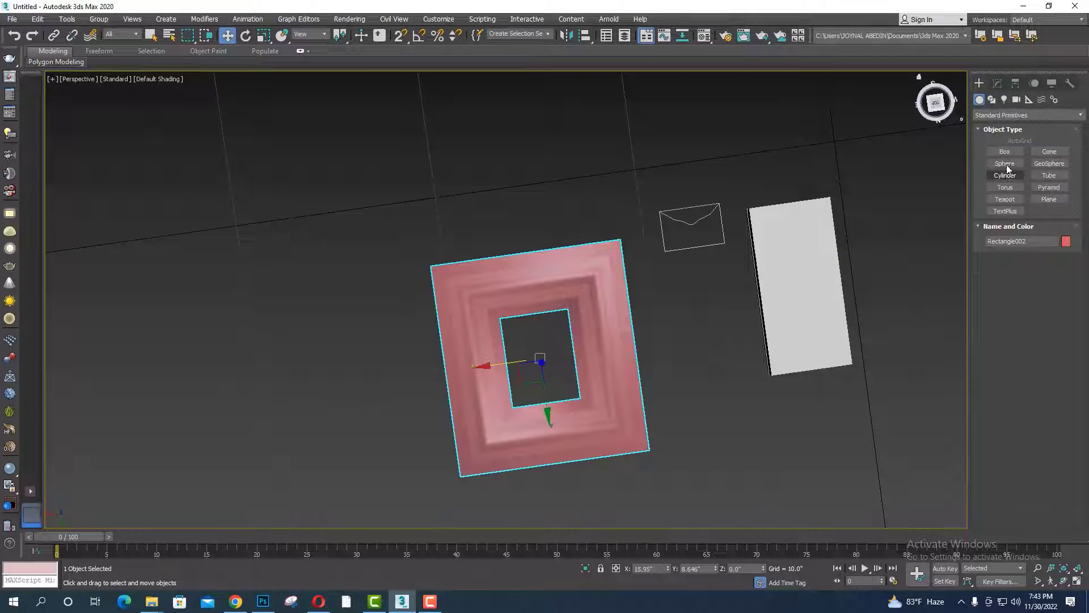
pyautogui.click(1005, 151)
pyautogui.moveTo(653, 329)
pyautogui.keyDown('alt'); pyautogui.mouseDown(button='middle')
pyautogui.moveTo(725, 327)
pyautogui.moveTo(506, 328)
pyautogui.moveTo(589, 360)
pyautogui.moveTo(556, 301)
pyautogui.moveTo(512, 407)
pyautogui.mouseUp(button='middle'); pyautogui.keyUp('alt')
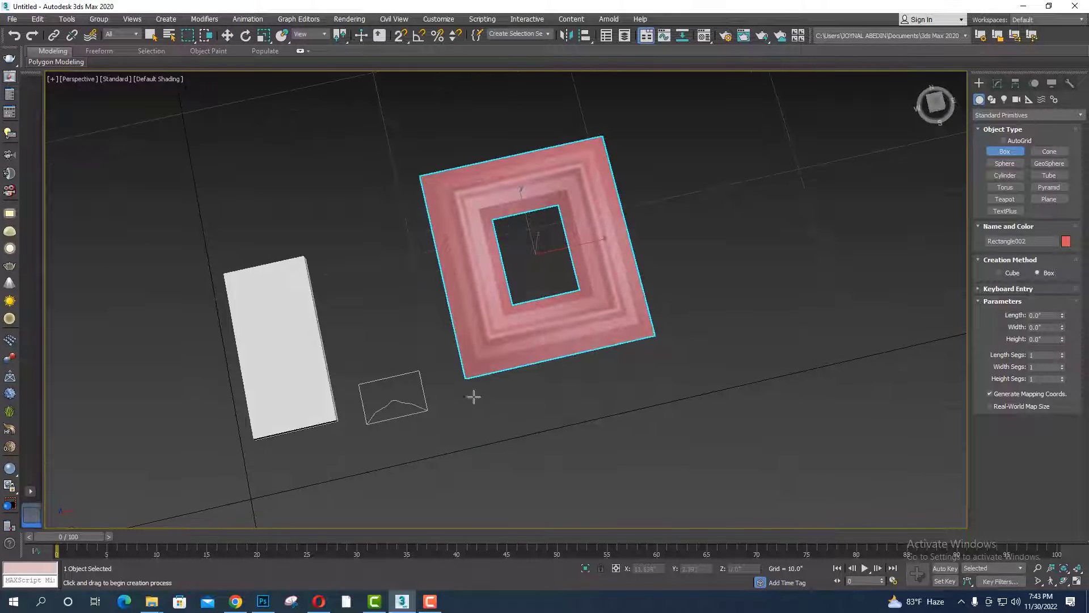
pyautogui.scroll(2, 482, 396)
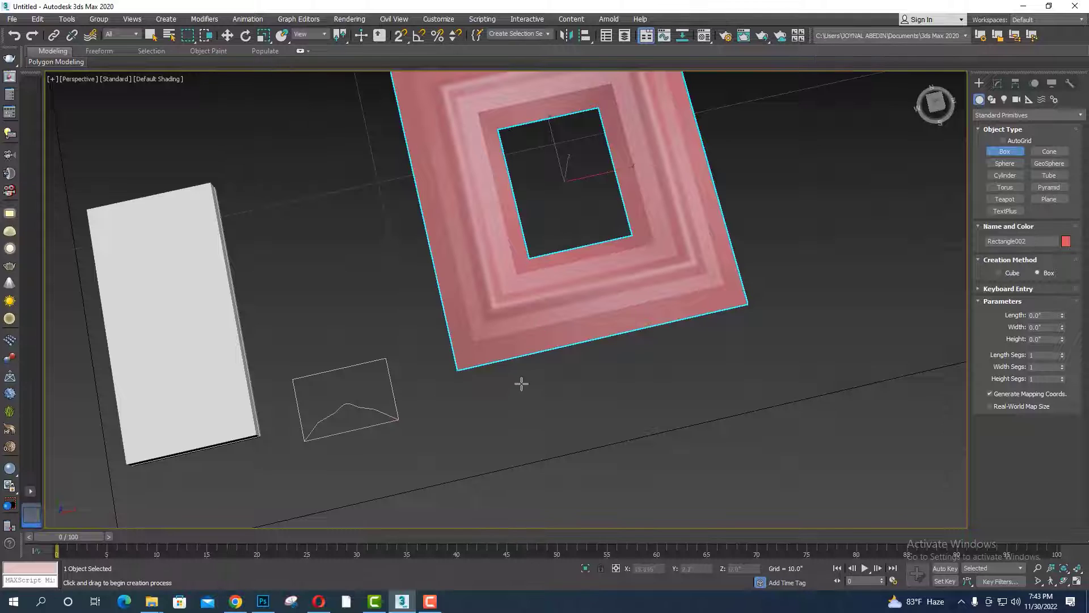
pyautogui.keyDown('alt'); pyautogui.moveTo(522, 384); pyautogui.dragTo(512, 400, button='middle'); pyautogui.keyUp('alt')
pyautogui.moveTo(444, 377); pyautogui.dragTo(750, 390)
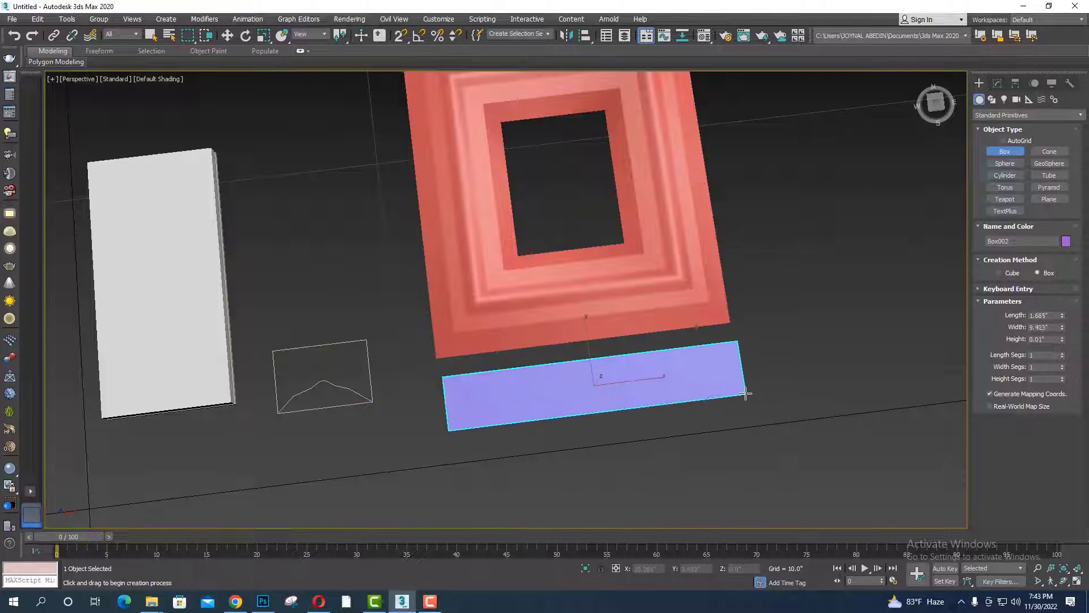
pyautogui.click(757, 364)
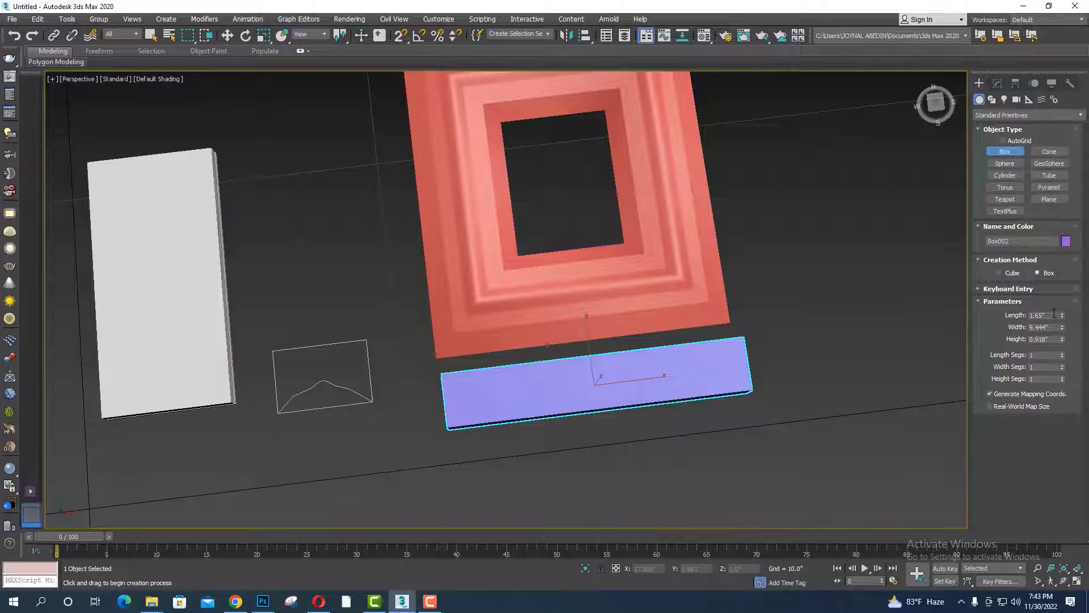
pyautogui.scroll(-5, 554, 404)
pyautogui.press('Delete')
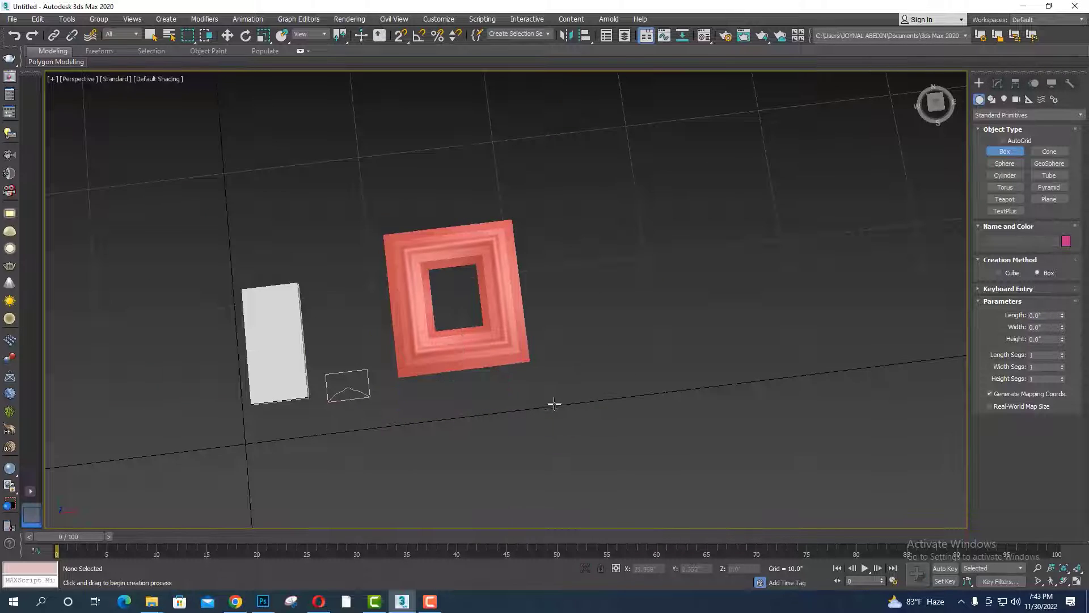
pyautogui.scroll(-2, 554, 404)
pyautogui.moveTo(554, 404); pyautogui.dragTo(253, 421, button='middle')
# - Draw a new rectangle spline beside the pink frame
pyautogui.click(998, 83)
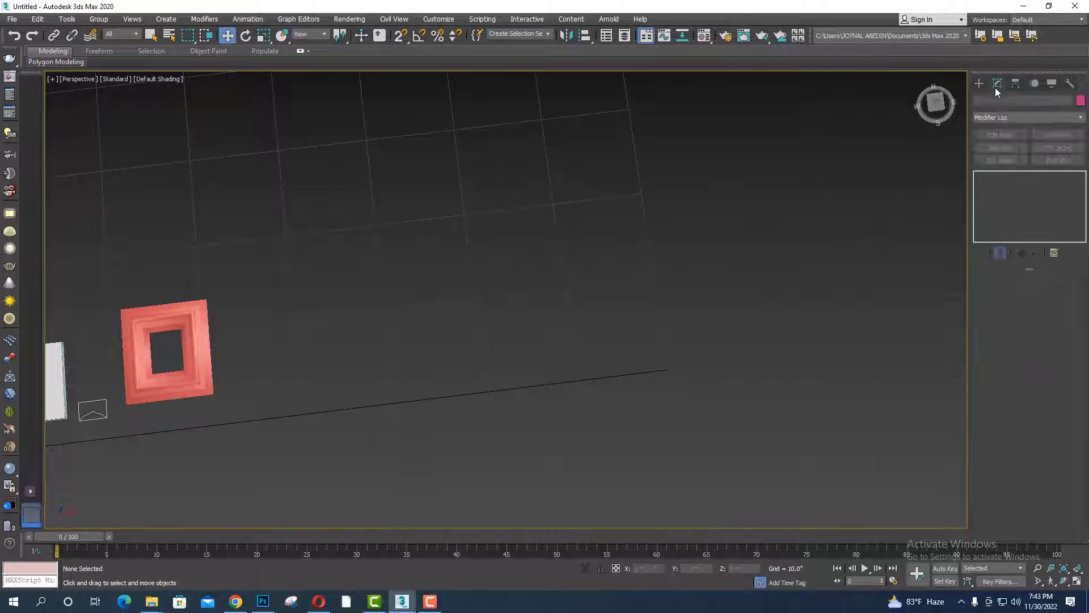
pyautogui.click(980, 84)
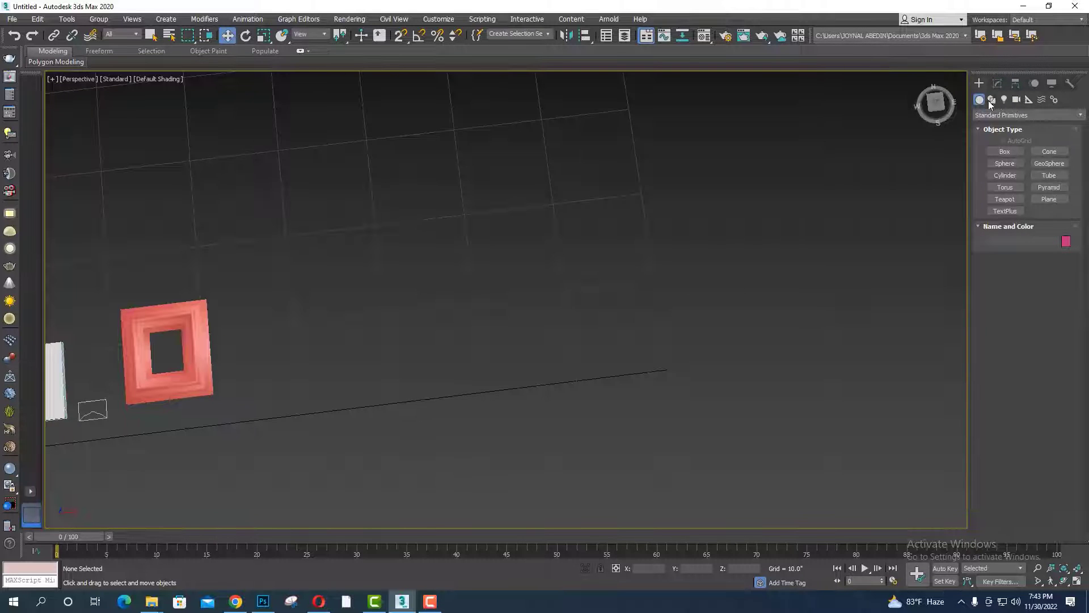
pyautogui.click(991, 100)
pyautogui.click(1050, 160)
pyautogui.scroll(-4, 399, 290)
pyautogui.scroll(2, 376, 314)
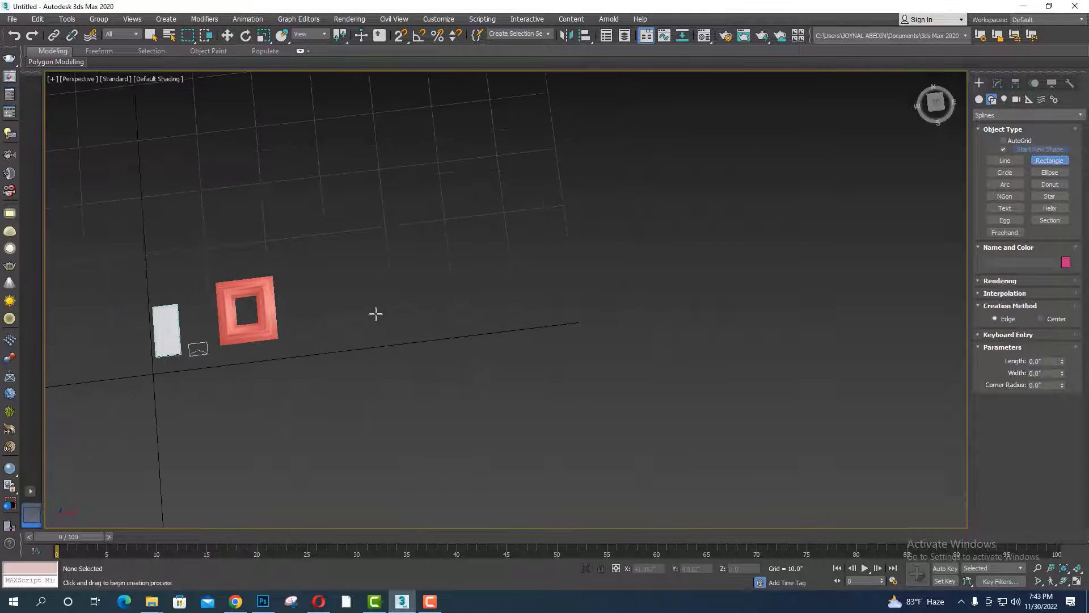
pyautogui.moveTo(322, 249); pyautogui.dragTo(561, 405)
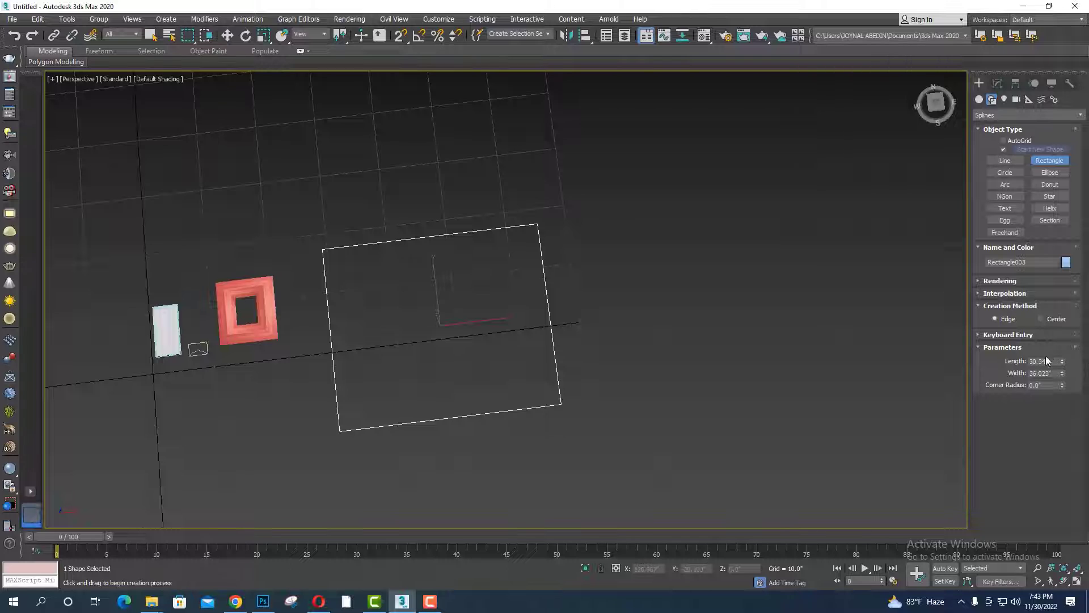
# - Try a size of 60 by 240 inches for Rectangle003
pyautogui.click(997, 84)
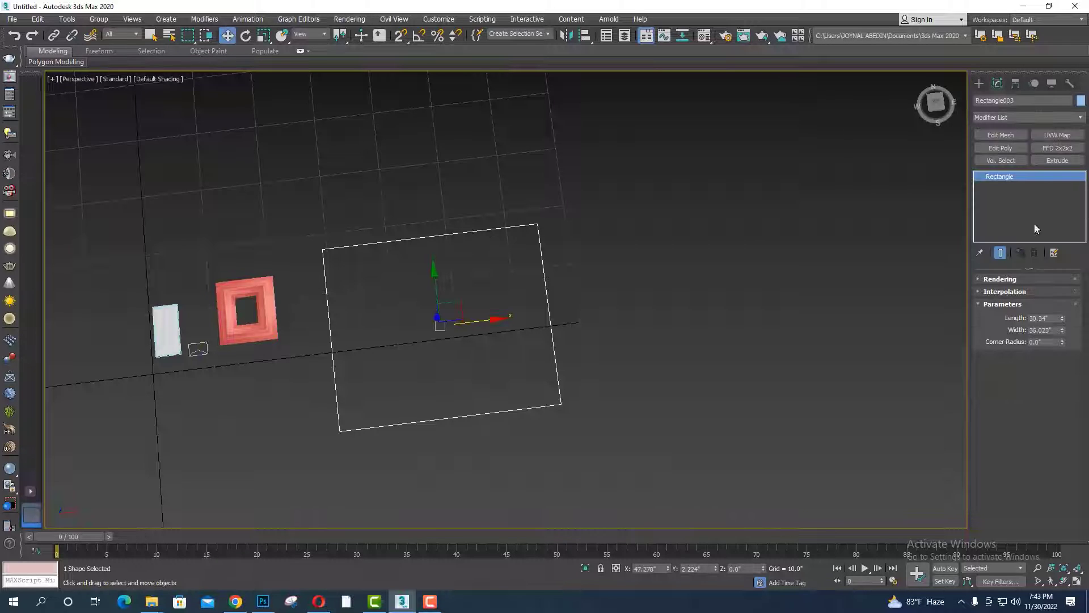
pyautogui.doubleClick(1054, 318)
pyautogui.write('0')
pyautogui.press('Return')
pyautogui.press('Tab')
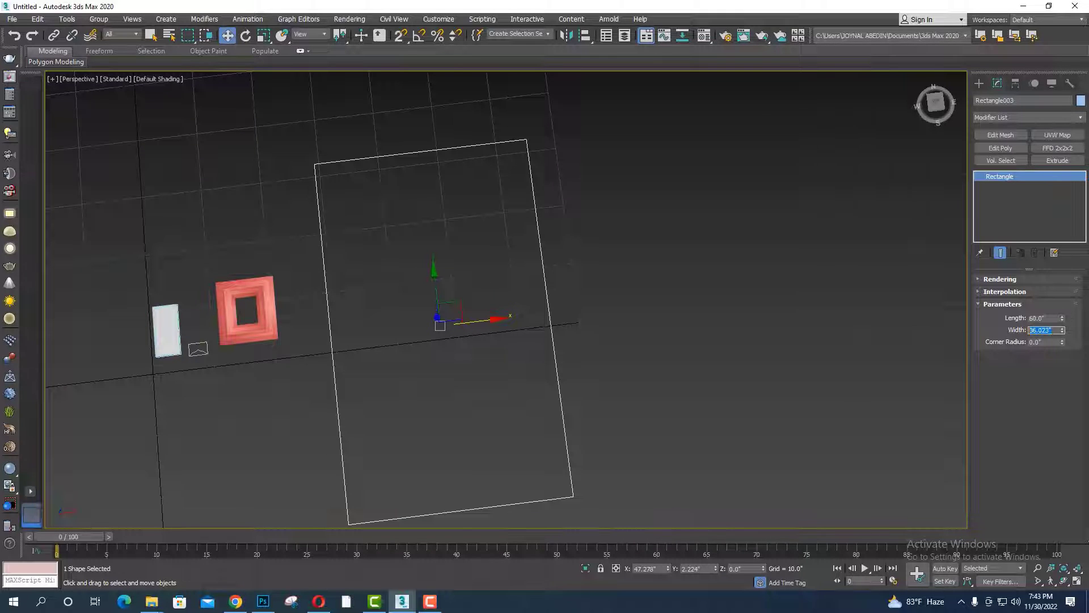
pyautogui.write('240')
pyautogui.press('Return')
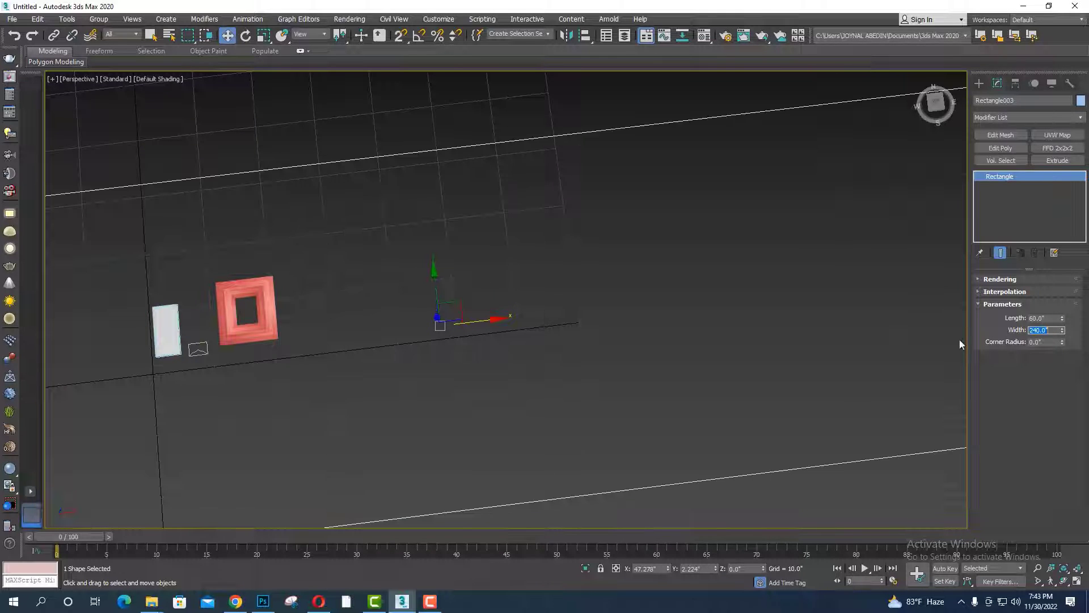
pyautogui.scroll(-3, 568, 329)
pyautogui.scroll(-2, 512, 343)
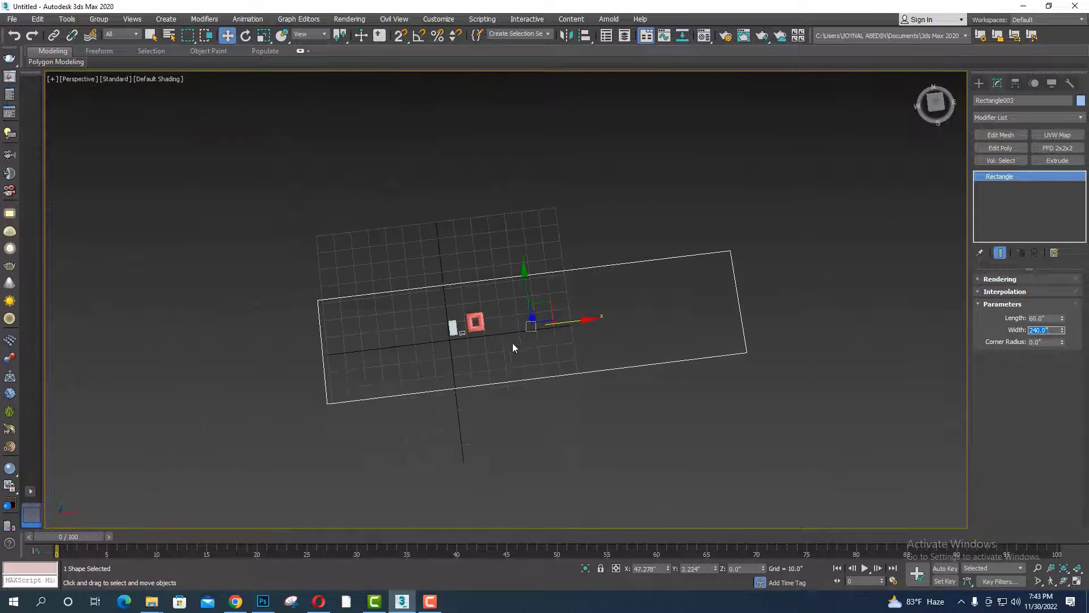
# - Change Rectangle003 to 108 inches long by 10 inches wide
pyautogui.click(1042, 317)
pyautogui.write('5')
pyautogui.write('08')
pyautogui.press('Return')
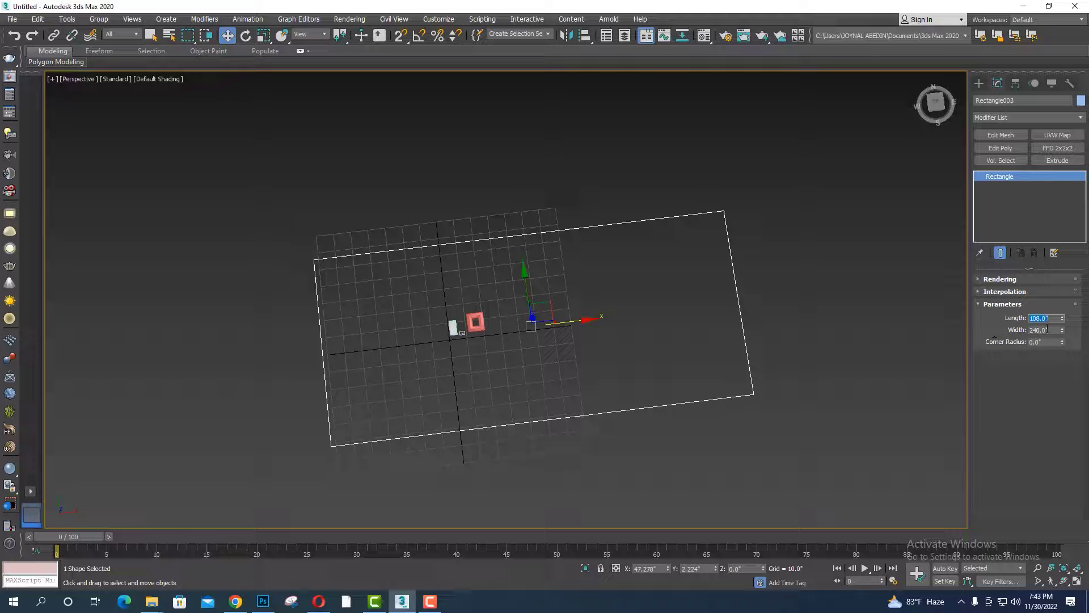
pyautogui.press('Tab')
pyautogui.write('0')
pyautogui.press('Return')
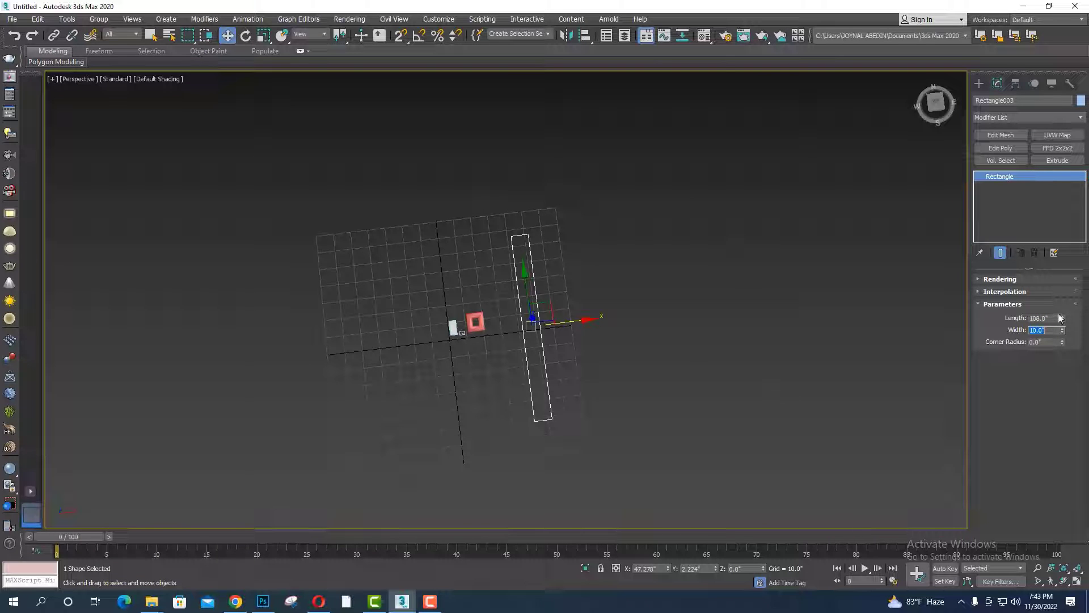
# - Make Rectangle003 an 81 by 81 inch square
pyautogui.click(1055, 318)
pyautogui.write('1')
pyautogui.press('Return')
pyautogui.click(1042, 329)
pyautogui.write('1')
pyautogui.press('Return')
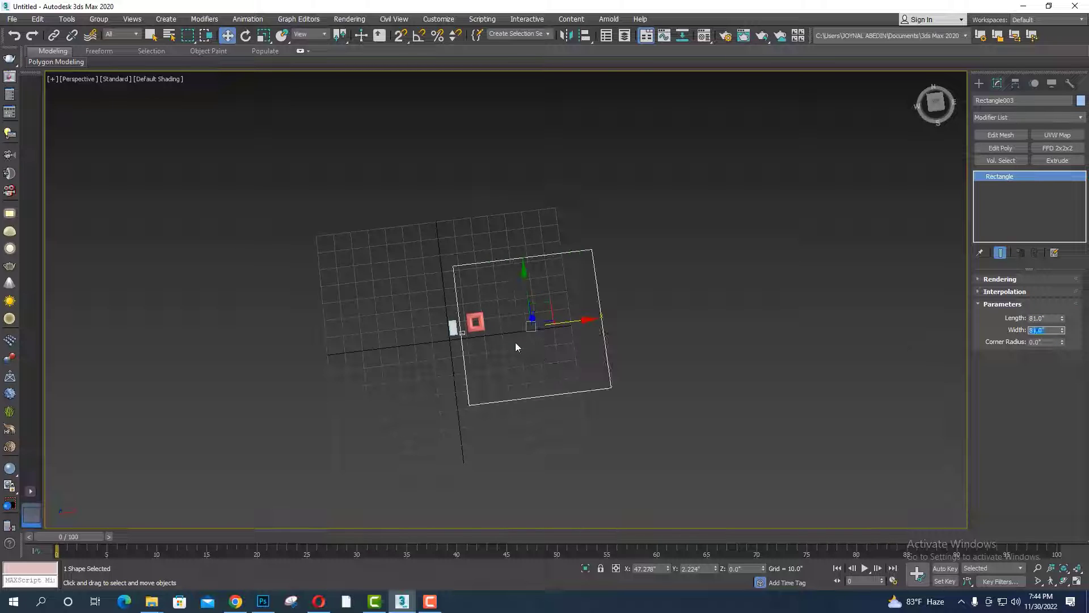
# - Move the square rectangle further right along X
pyautogui.click(531, 312)
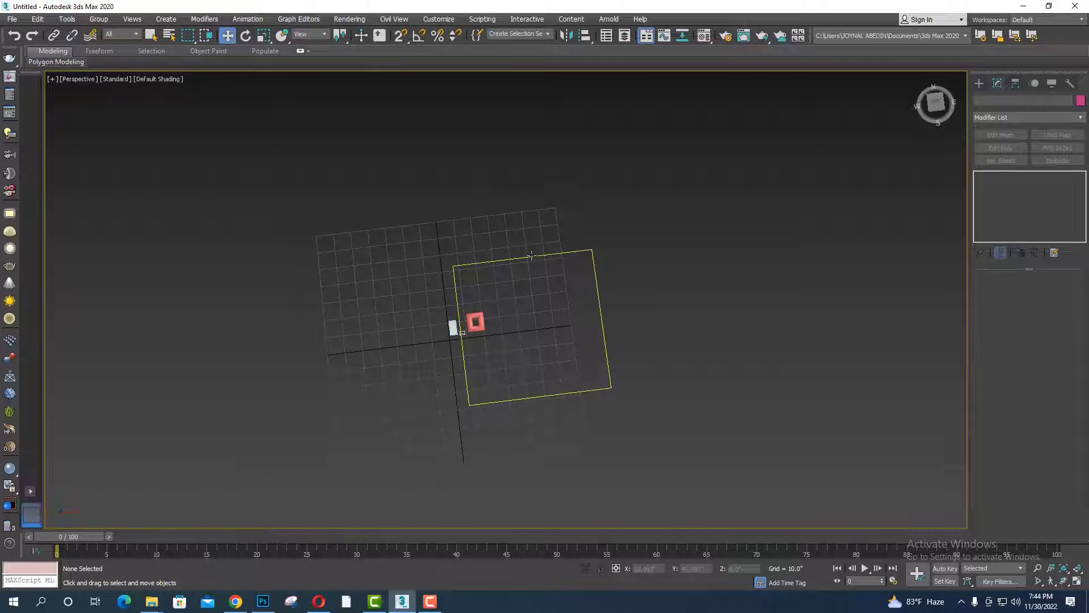
pyautogui.click(556, 277)
pyautogui.moveTo(562, 321); pyautogui.dragTo(625, 315)
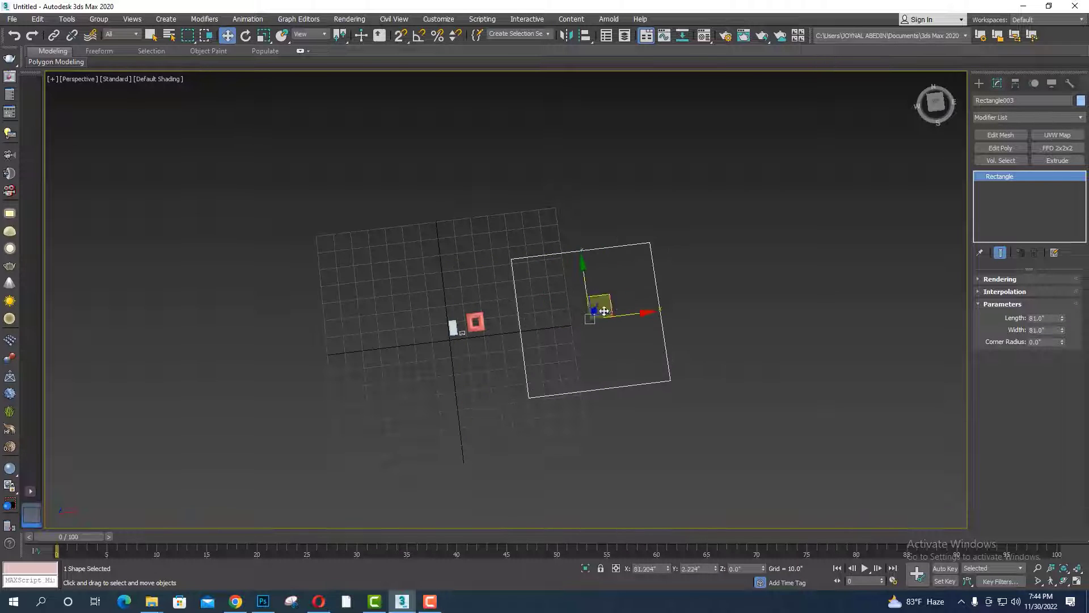
pyautogui.moveTo(625, 315)
pyautogui.keyDown('alt'); pyautogui.mouseDown(button='middle')
pyautogui.moveTo(524, 357)
pyautogui.moveTo(578, 301)
pyautogui.moveTo(527, 290)
pyautogui.mouseUp(button='middle'); pyautogui.keyUp('alt')
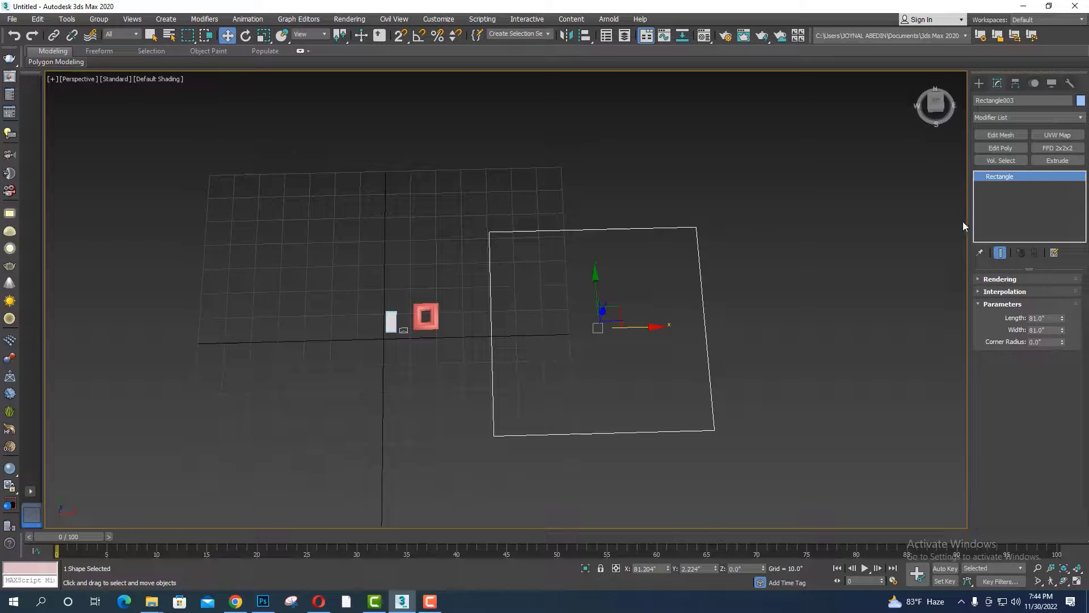
# - Add a Sweep modifier to the square rectangle
pyautogui.click(1009, 117)
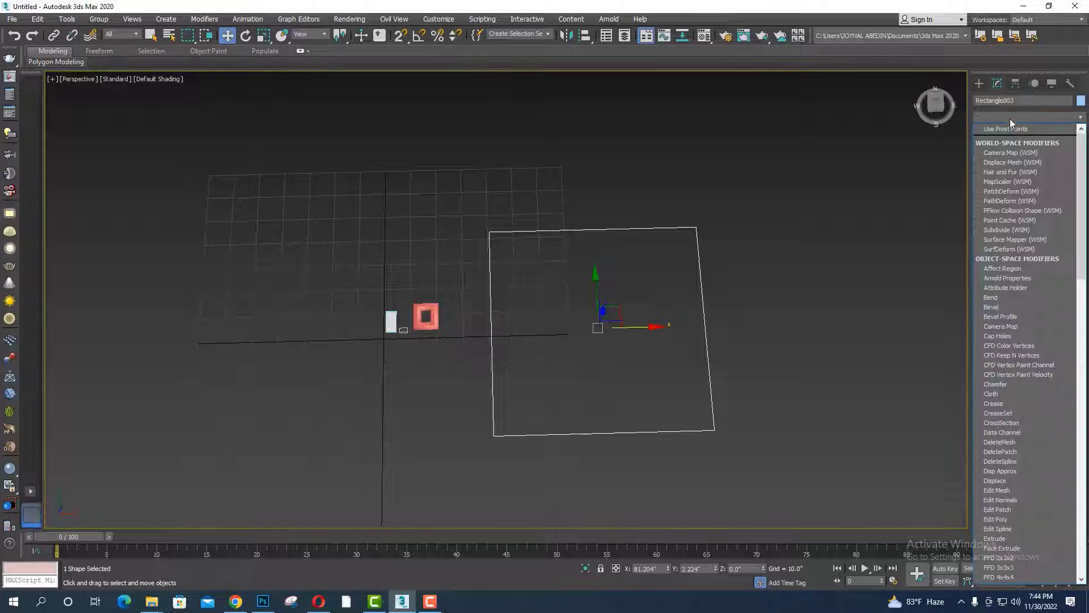
pyautogui.scroll(-10, 1016, 135)
pyautogui.scroll(-15, 1016, 135)
pyautogui.write('Sweep')
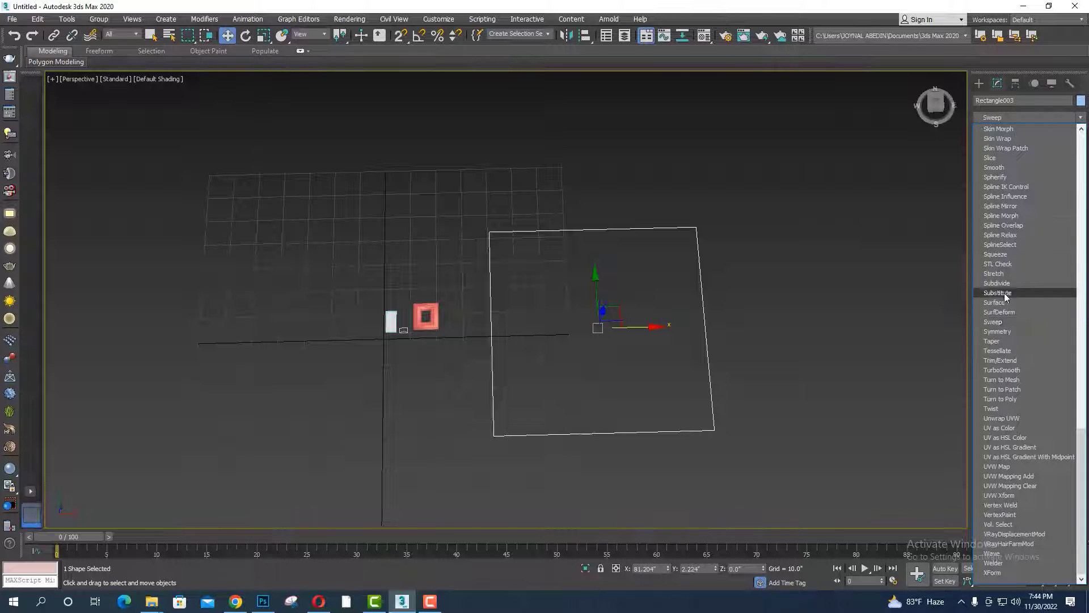
pyautogui.click(1006, 323)
pyautogui.scroll(3, 556, 317)
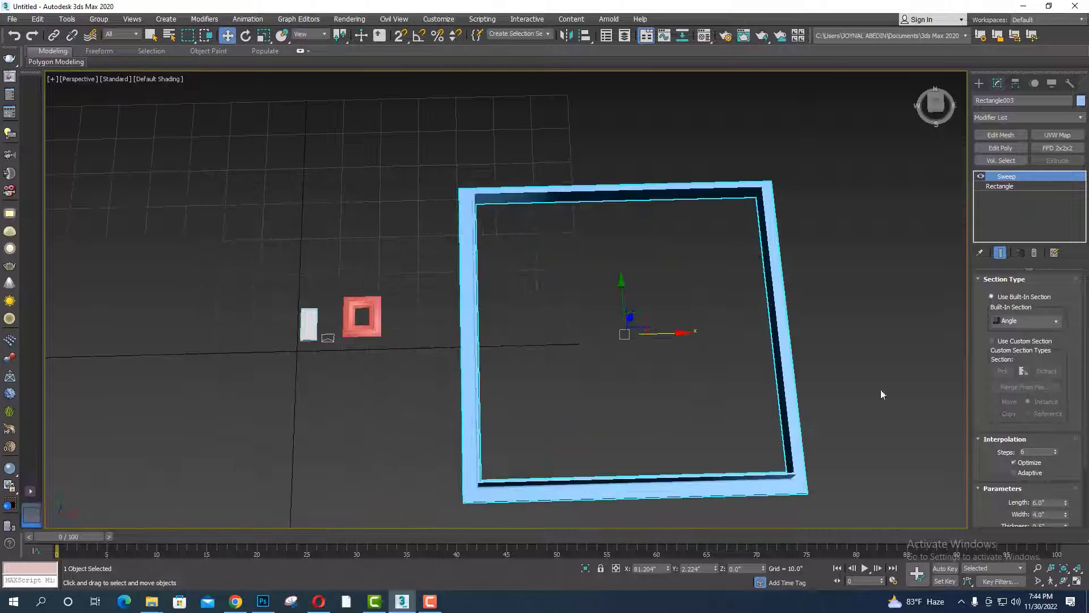
pyautogui.moveTo(993, 401); pyautogui.dragTo(992, 409)
# - Use Line003 as the Sweep's custom section to form the blue molding frame
pyautogui.click(992, 340)
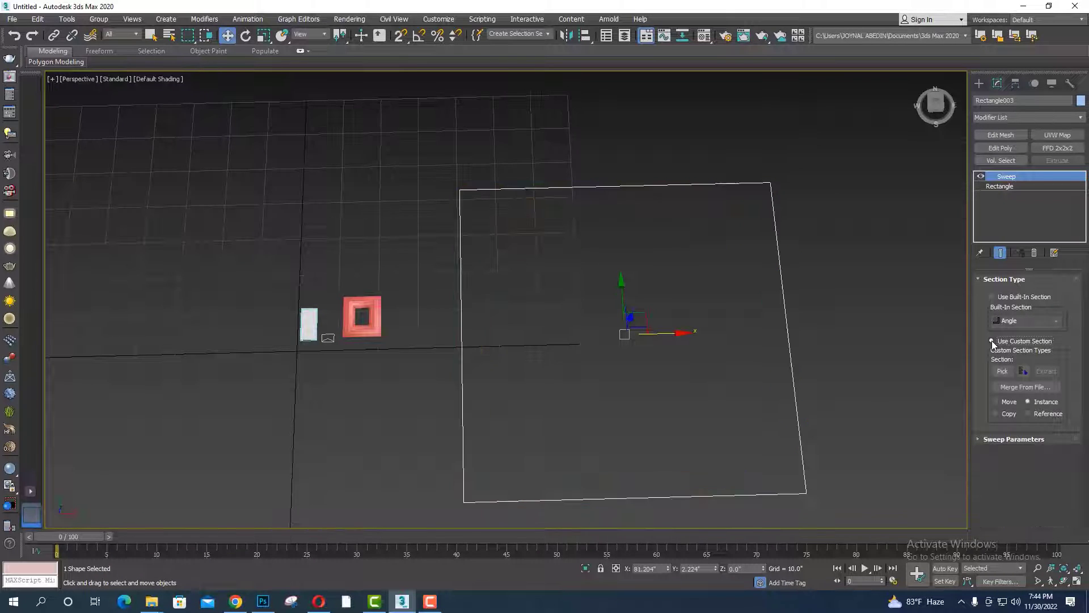
pyautogui.click(1003, 371)
pyautogui.click(322, 334)
pyautogui.scroll(5, 322, 334)
pyautogui.scroll(5, 318, 337)
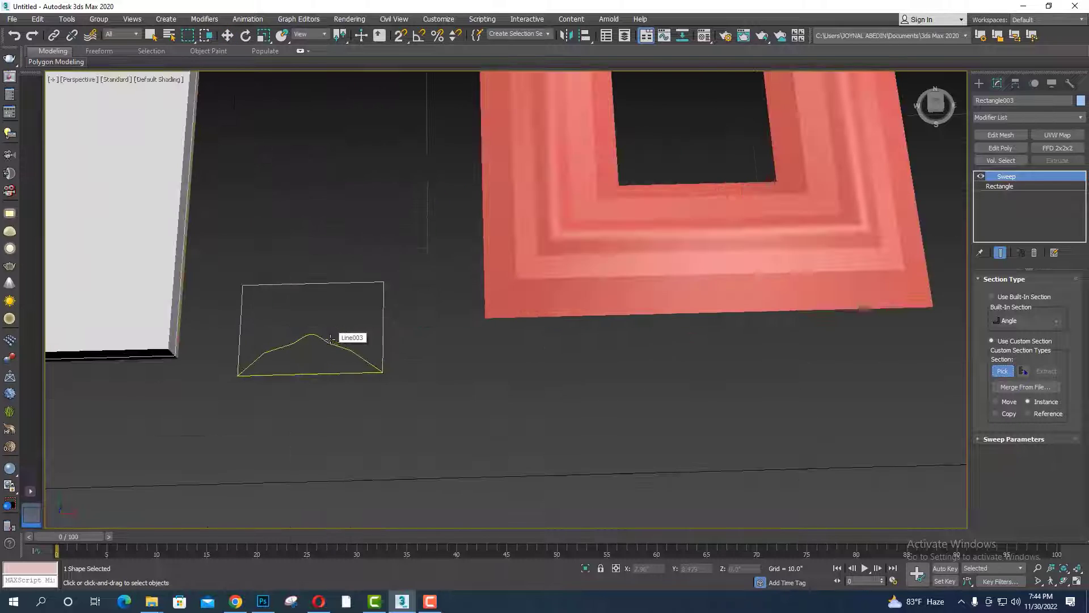
pyautogui.scroll(-10, 583, 397)
pyautogui.moveTo(584, 396); pyautogui.dragTo(512, 353, button='middle')
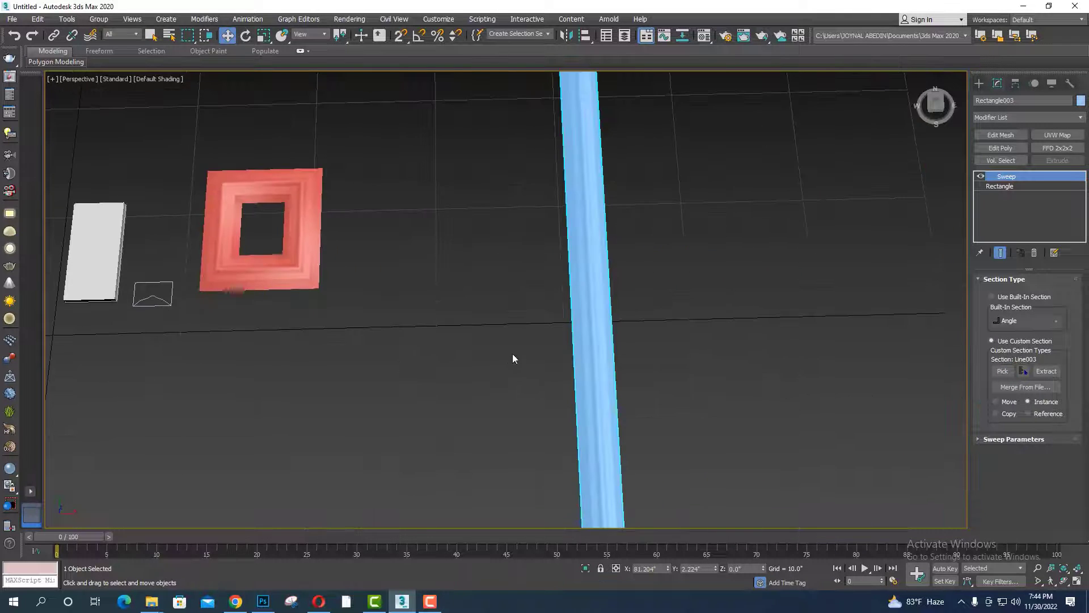
pyautogui.scroll(-5, 512, 353)
pyautogui.scroll(-3, 383, 347)
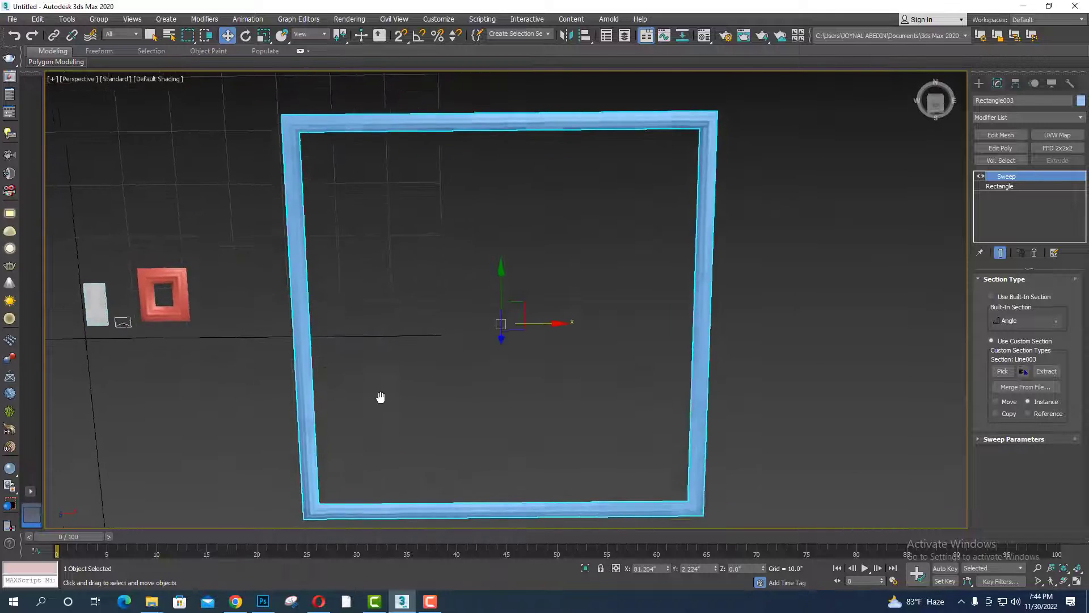
pyautogui.moveTo(379, 394)
pyautogui.mouseDown(button='middle')
pyautogui.moveTo(406, 394)
pyautogui.moveTo(381, 336)
pyautogui.mouseUp(button='middle')
pyautogui.scroll(-4, 406, 393)
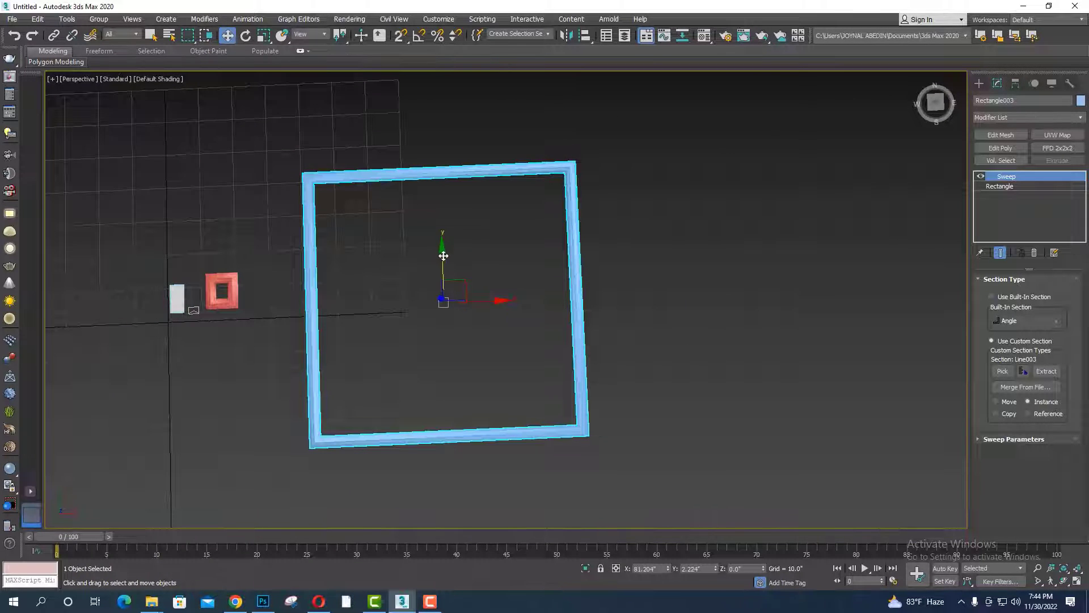
# - Clone the swept frame, add Edit Poly, and raise its bottom rail vertices
pyautogui.keyDown('shift'); pyautogui.moveTo(444, 259); pyautogui.dragTo(456, 300); pyautogui.keyUp('shift')
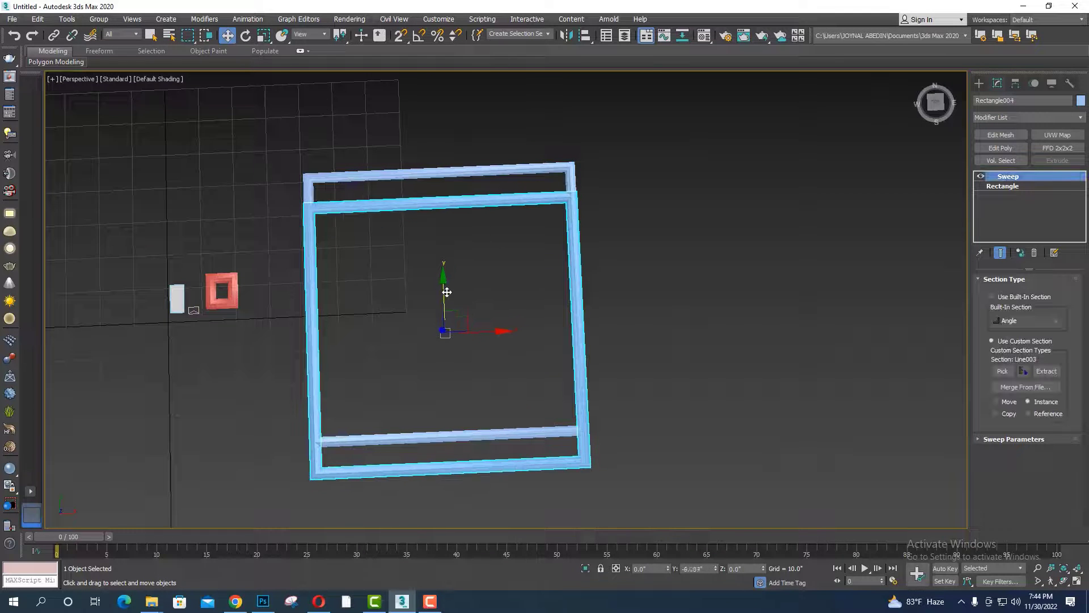
pyautogui.click(545, 348)
pyautogui.click(1013, 151)
pyautogui.click(998, 368)
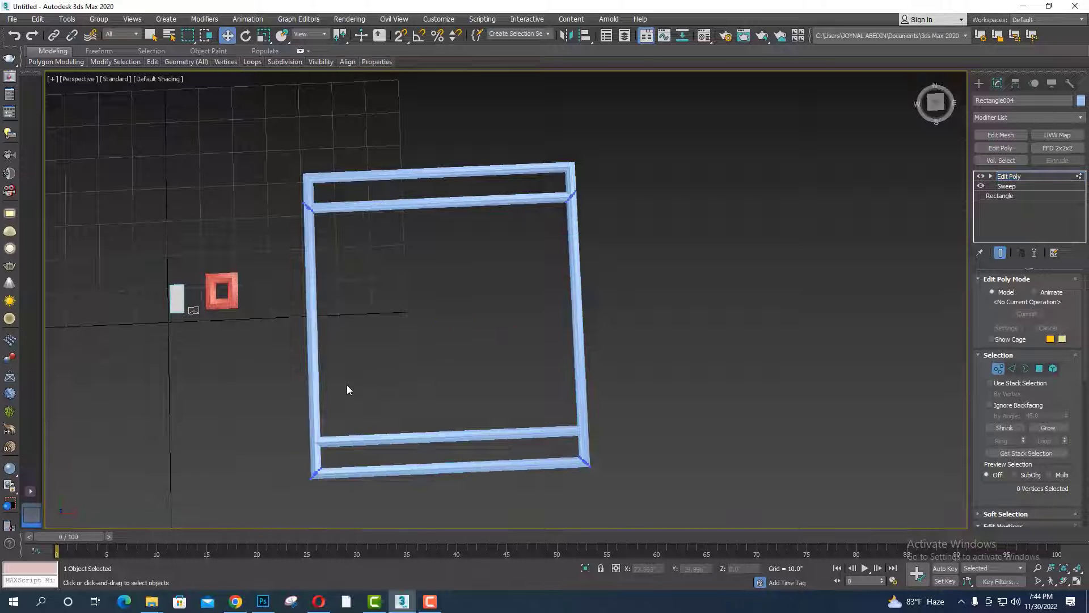
pyautogui.moveTo(278, 433); pyautogui.dragTo(471, 485)
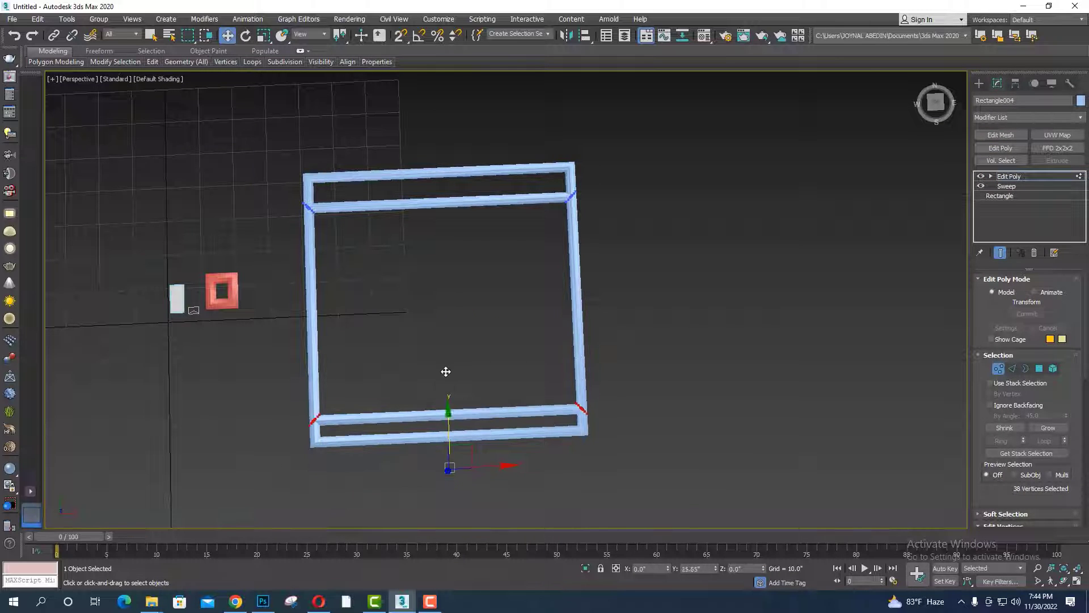
pyautogui.moveTo(449, 414)
pyautogui.mouseDown()
pyautogui.moveTo(447, 353)
pyautogui.moveTo(446, 362)
pyautogui.mouseUp()
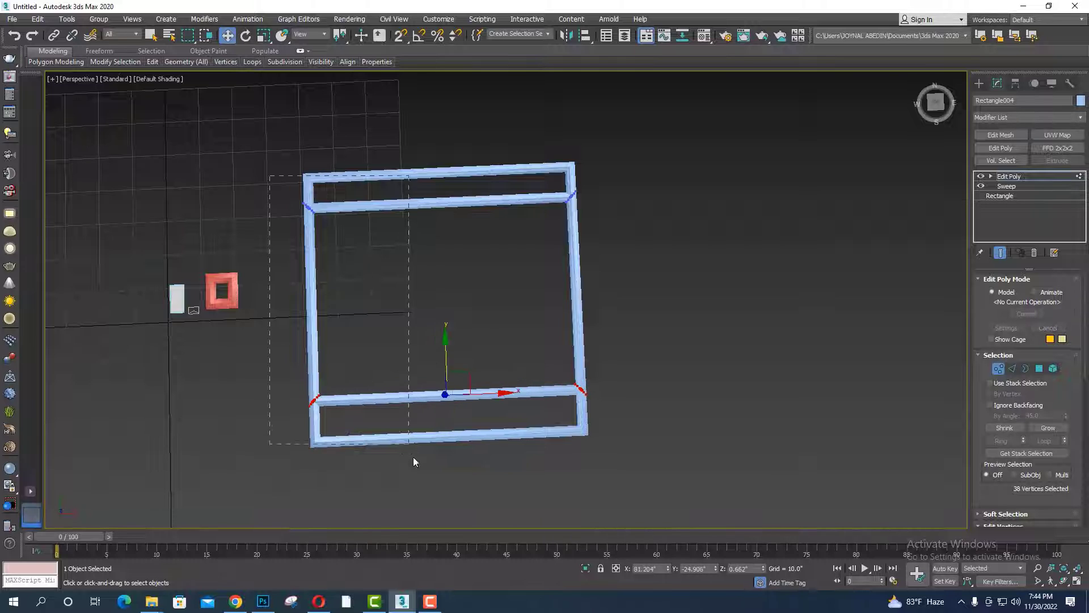
# - Move the inner frame's left and right rails inward and shift it down slightly
pyautogui.moveTo(413, 457); pyautogui.dragTo(412, 454)
pyautogui.moveTo(351, 306); pyautogui.dragTo(376, 305)
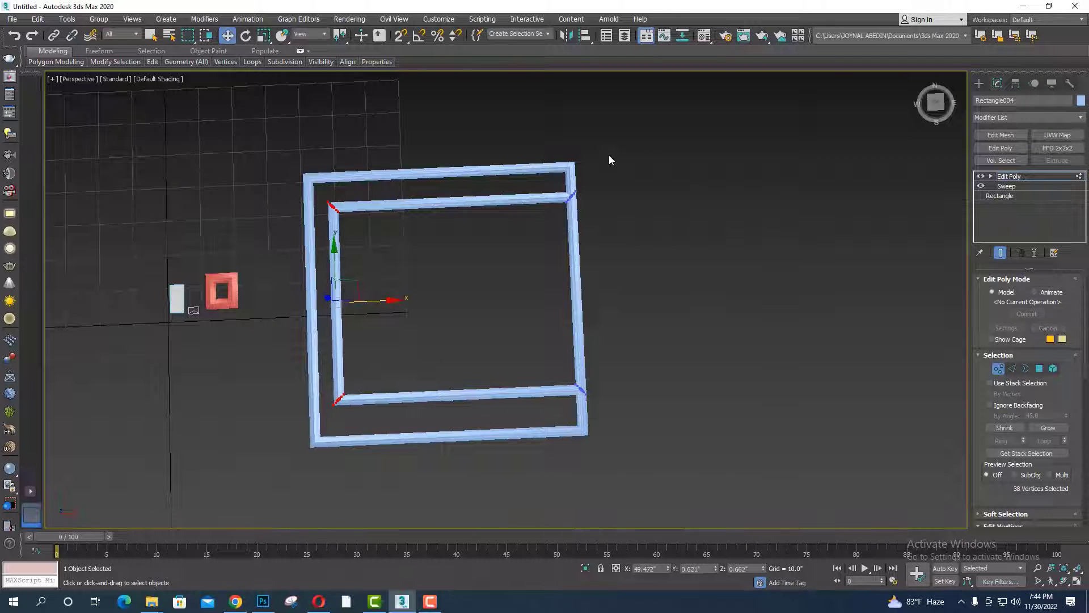
pyautogui.moveTo(676, 478); pyautogui.dragTo(677, 478)
pyautogui.moveTo(625, 295)
pyautogui.mouseDown()
pyautogui.moveTo(587, 297)
pyautogui.moveTo(597, 297)
pyautogui.mouseUp()
pyautogui.click(979, 83)
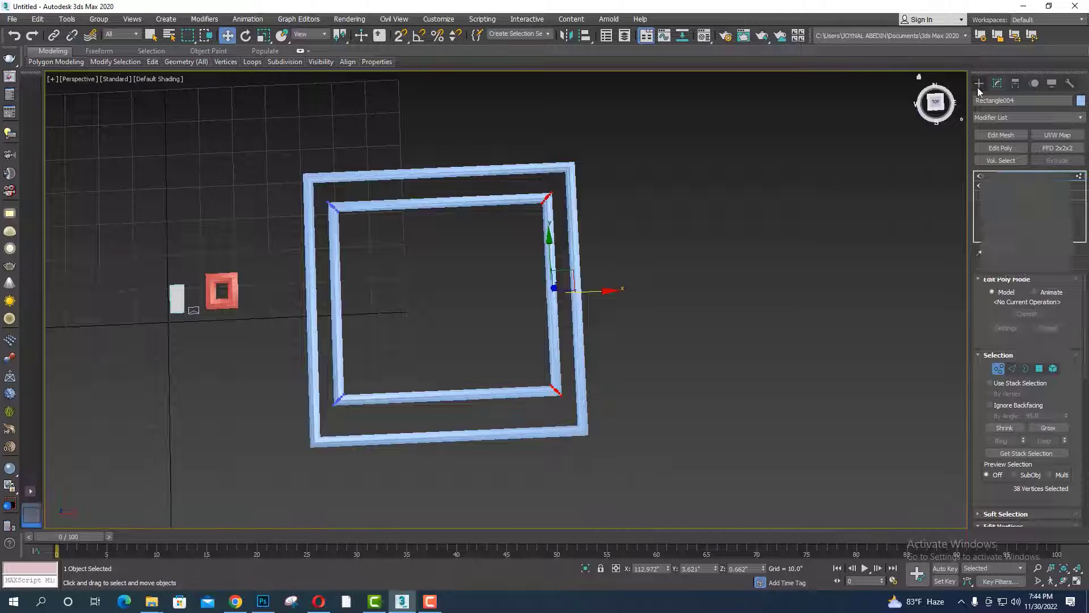
pyautogui.moveTo(444, 301); pyautogui.dragTo(443, 310)
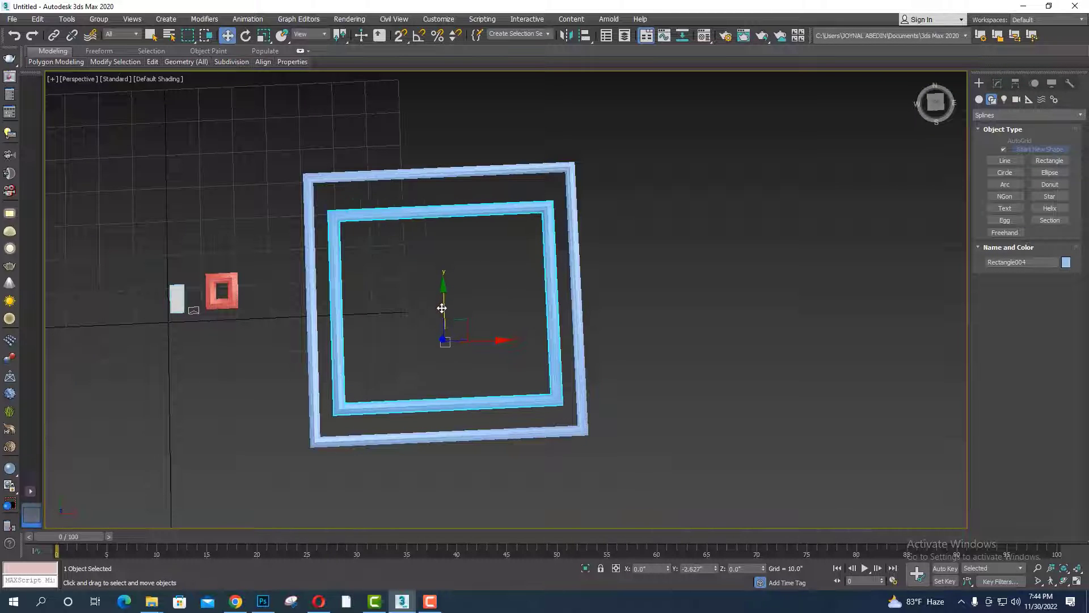
# - Fine-tune the inner frame's left and right vertices for an even gap, viewed front-on
pyautogui.keyDown('alt'); pyautogui.moveTo(499, 391); pyautogui.dragTo(449, 390, button='middle'); pyautogui.keyUp('alt')
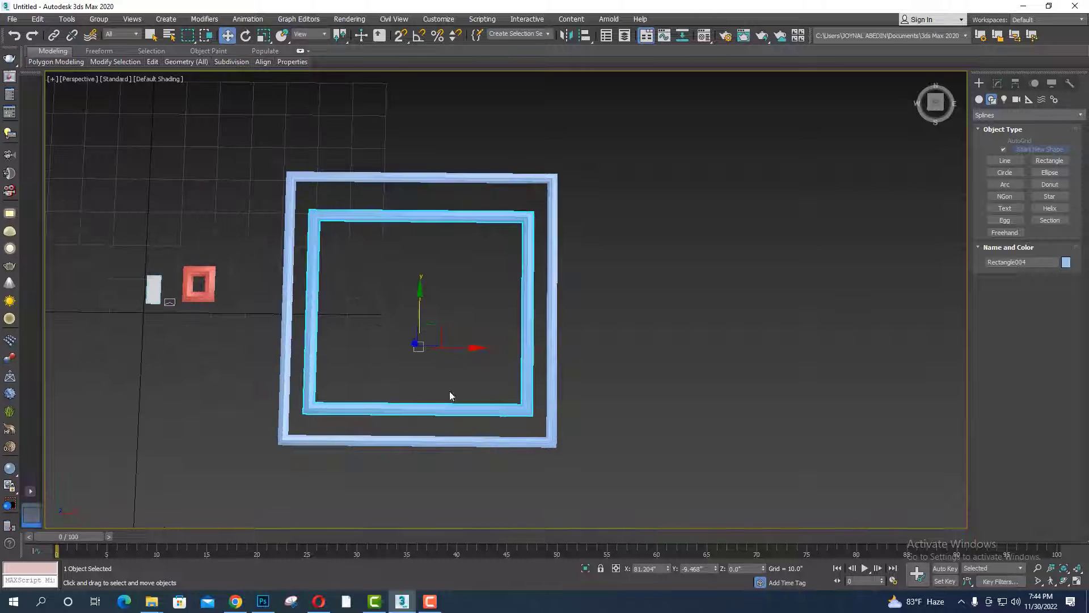
pyautogui.click(997, 84)
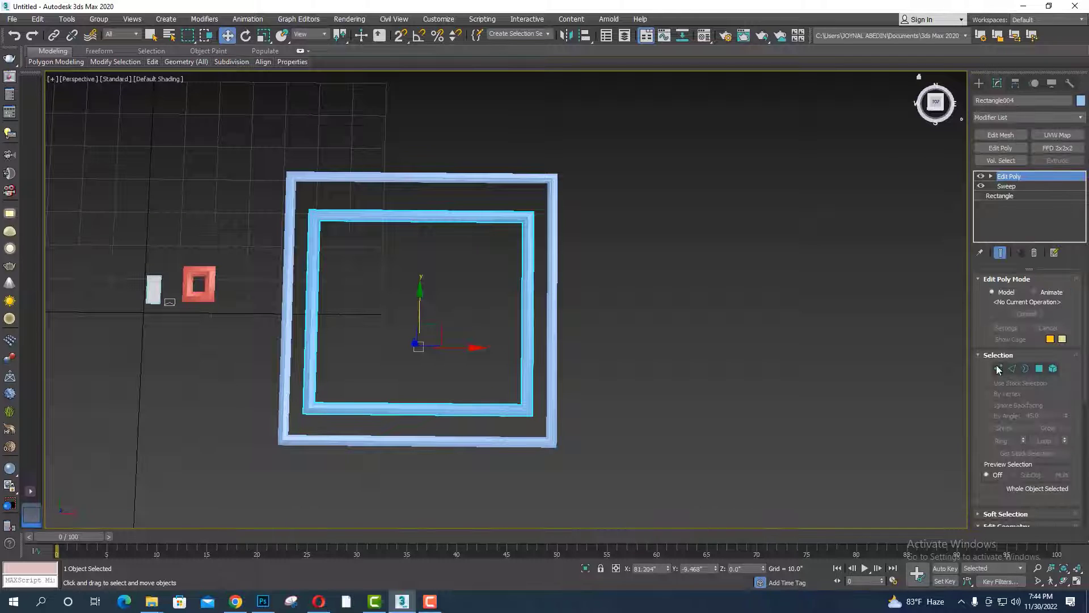
pyautogui.click(999, 369)
pyautogui.moveTo(605, 473); pyautogui.dragTo(605, 473)
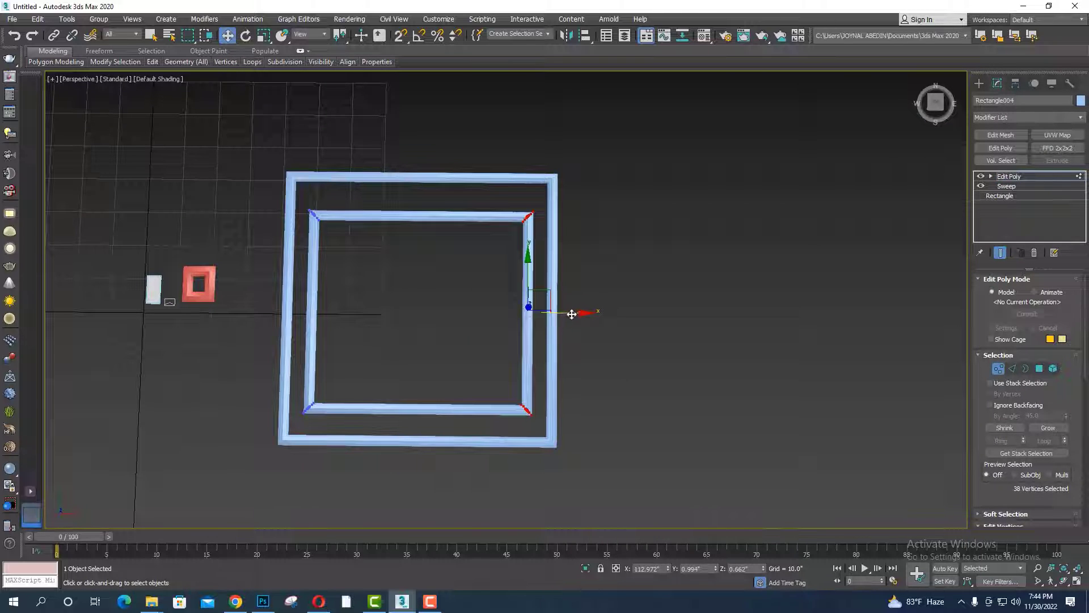
pyautogui.moveTo(572, 314); pyautogui.dragTo(566, 312)
pyautogui.moveTo(241, 186); pyautogui.dragTo(329, 383)
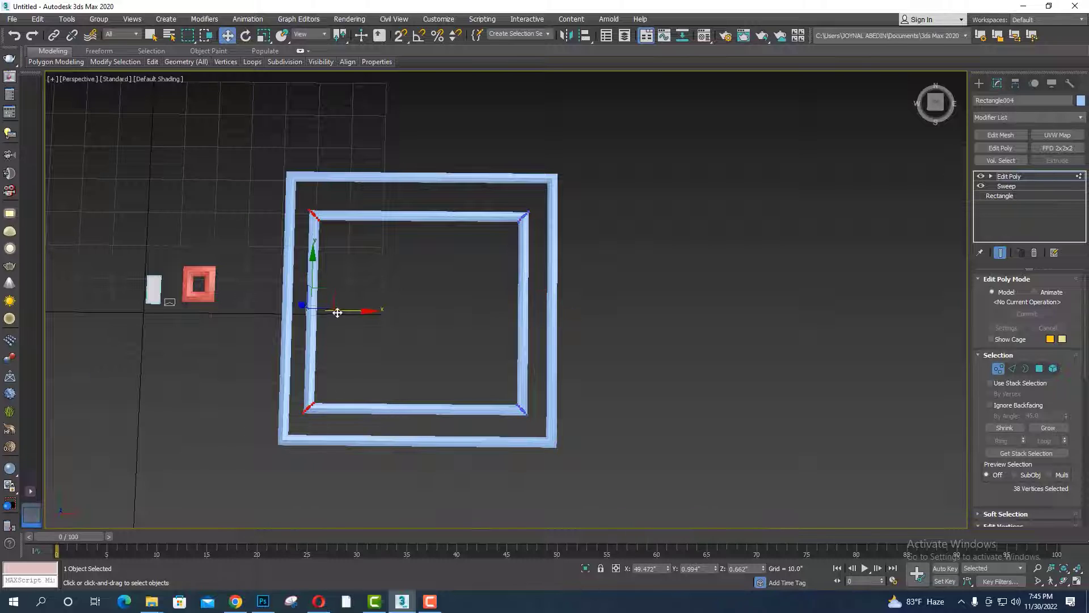
pyautogui.moveTo(337, 312); pyautogui.dragTo(345, 312)
pyautogui.moveTo(462, 195); pyautogui.dragTo(567, 466)
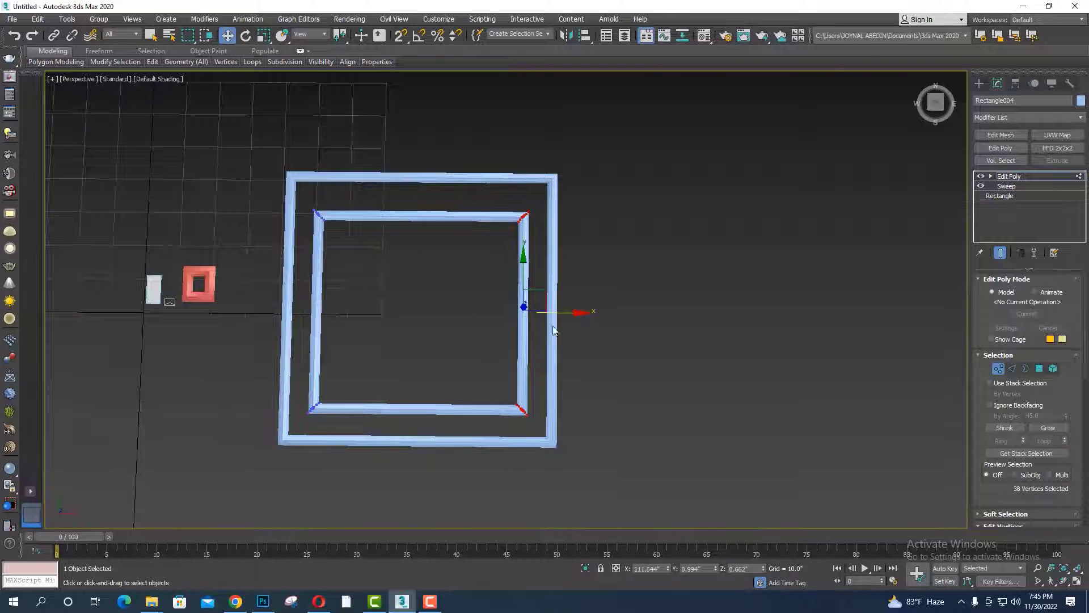
pyautogui.moveTo(558, 313); pyautogui.dragTo(550, 313)
# - Clone the outer frame to a copy directly below the original
pyautogui.click(979, 84)
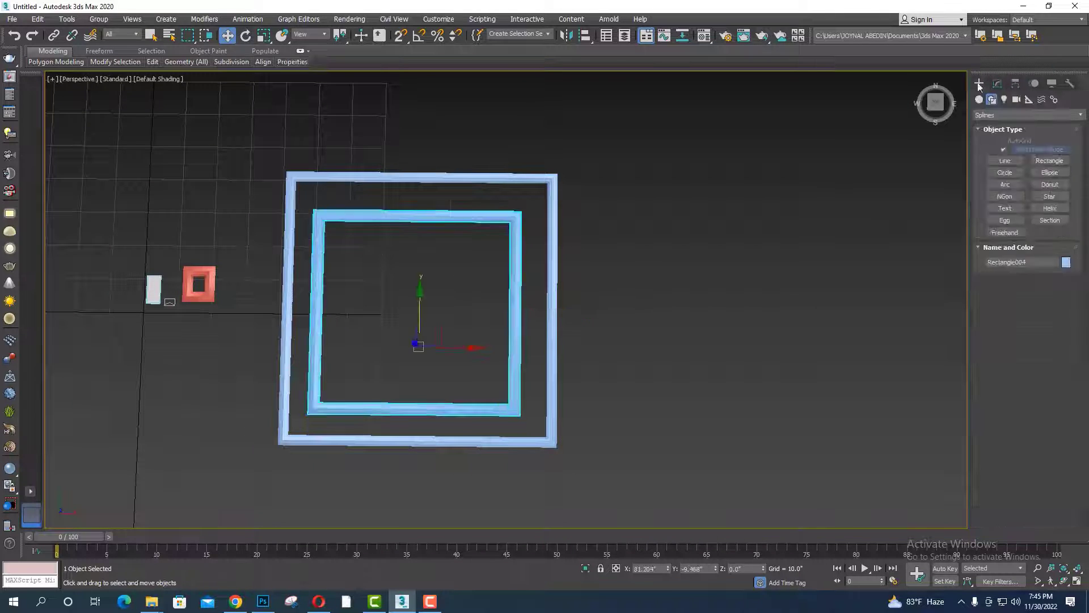
pyautogui.scroll(-3, 627, 451)
pyautogui.moveTo(627, 451); pyautogui.dragTo(520, 375, button='middle')
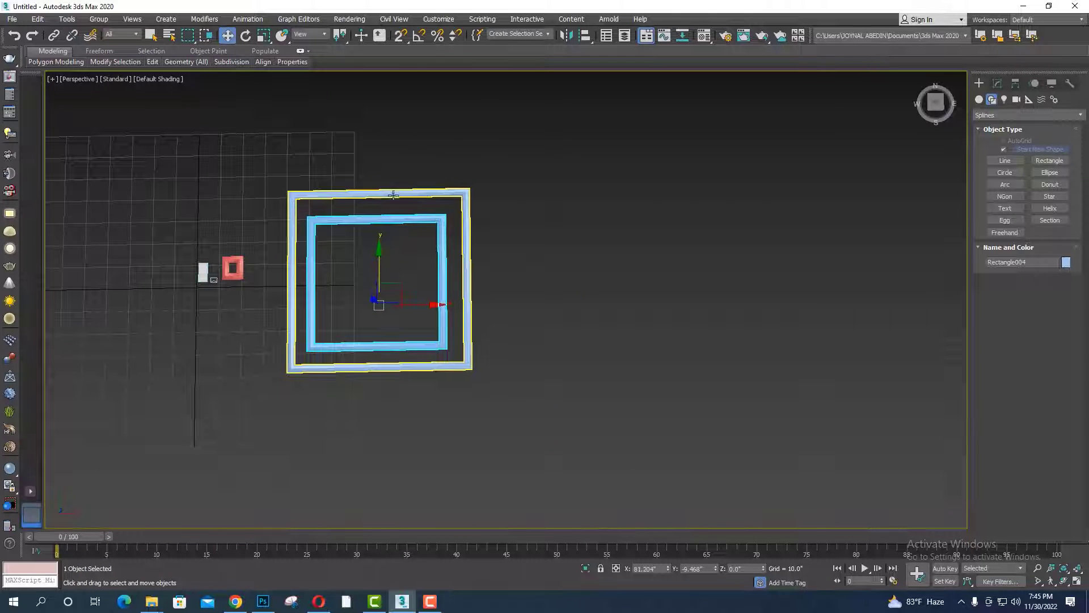
pyautogui.keyDown('shift'); pyautogui.moveTo(378, 238); pyautogui.dragTo(400, 430); pyautogui.keyUp('shift')
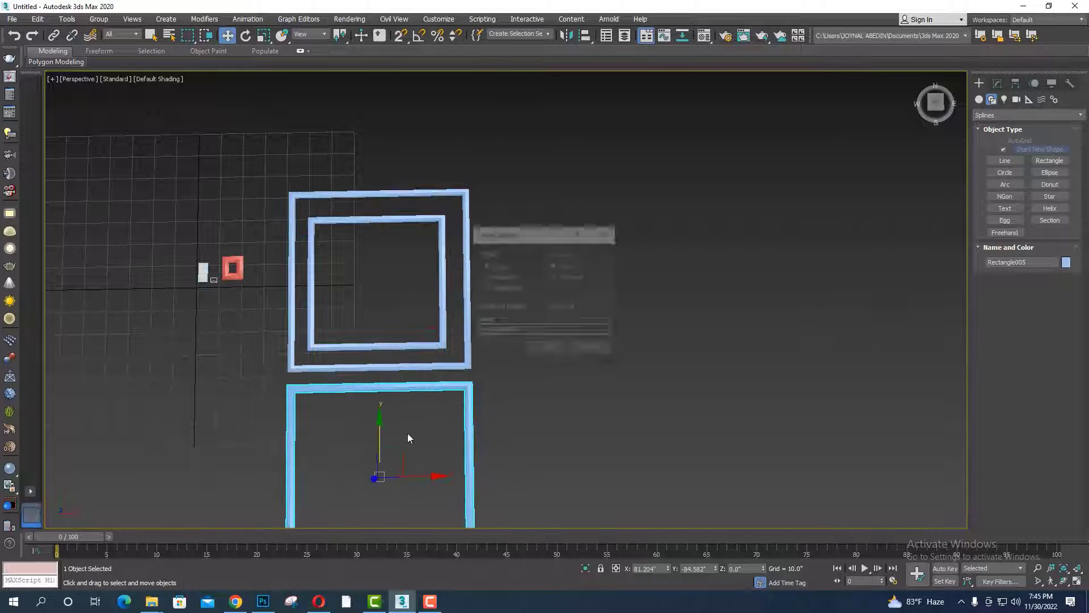
pyautogui.click(545, 349)
pyautogui.moveTo(583, 441); pyautogui.dragTo(581, 362, button='middle')
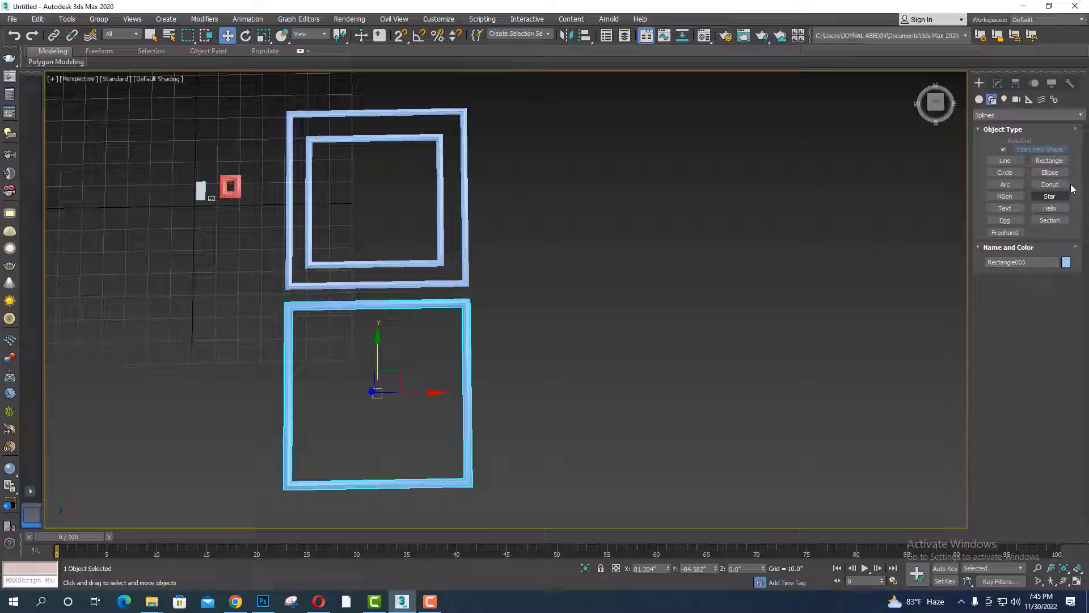
# - Add Edit Poly to the copy and raise its bottom vertices into a short, wide frame
pyautogui.click(998, 83)
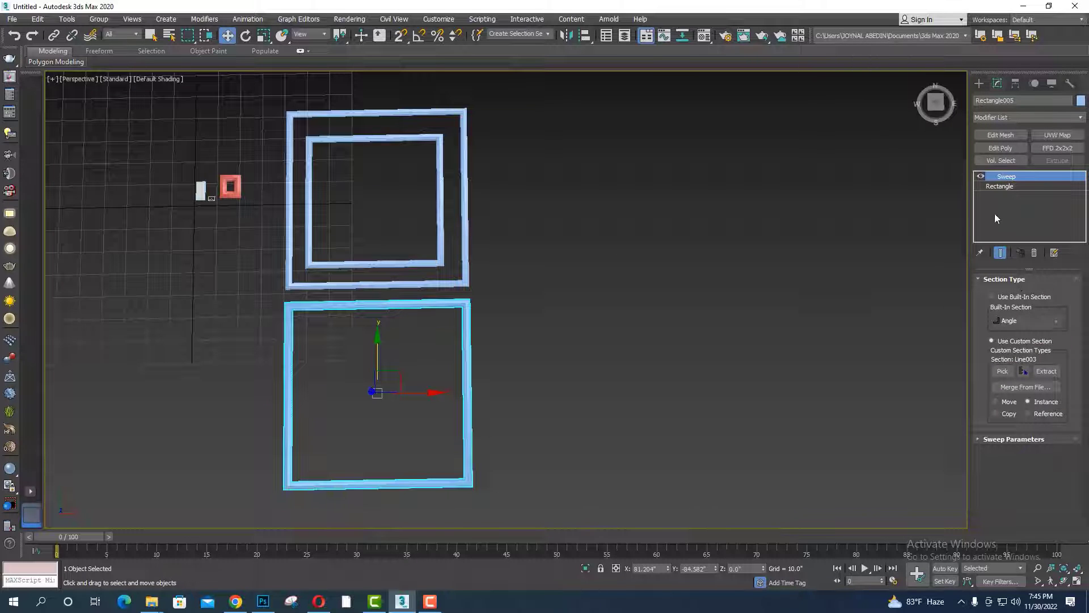
pyautogui.click(1003, 186)
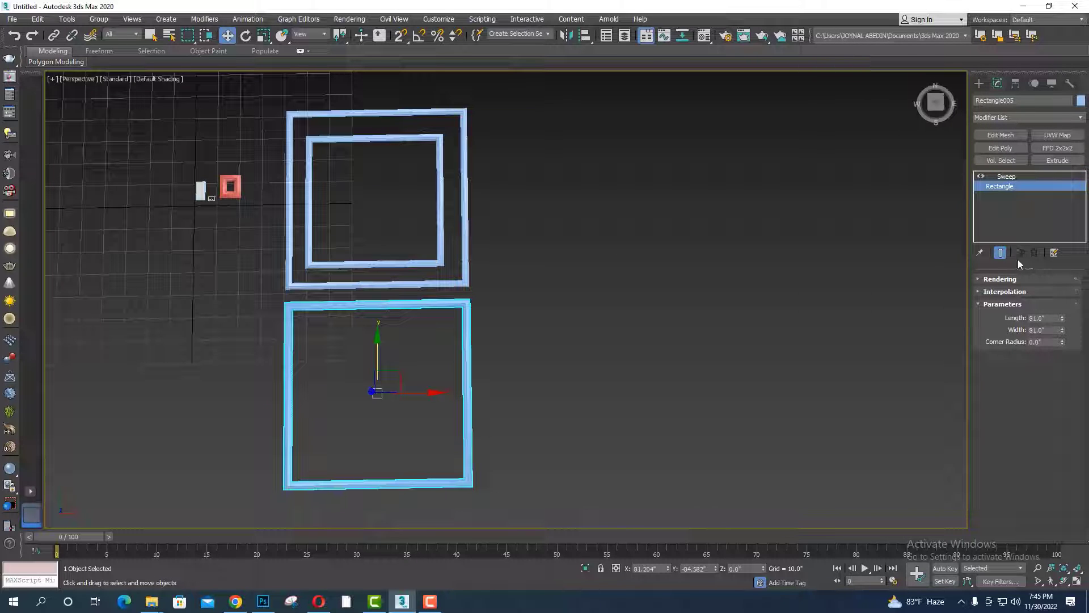
pyautogui.click(980, 83)
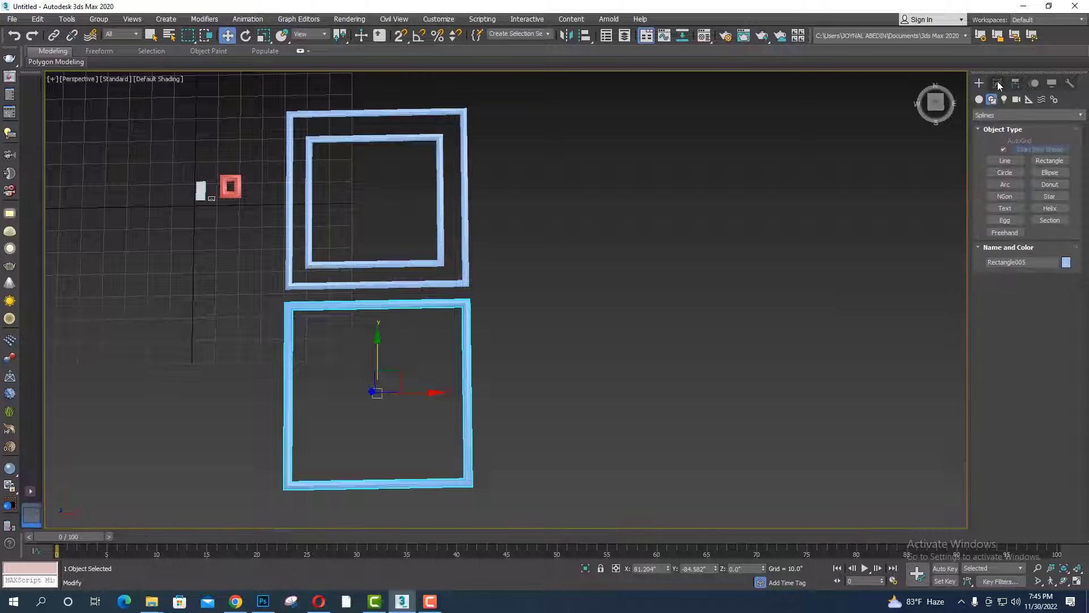
pyautogui.click(1001, 148)
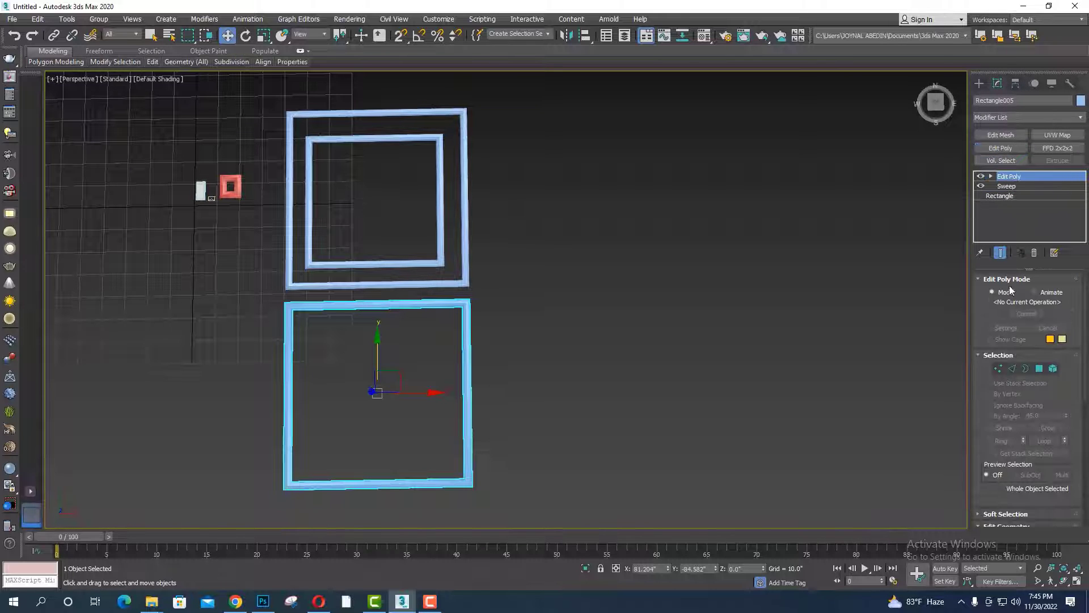
pyautogui.click(999, 369)
pyautogui.moveTo(264, 452); pyautogui.dragTo(281, 397, button='middle')
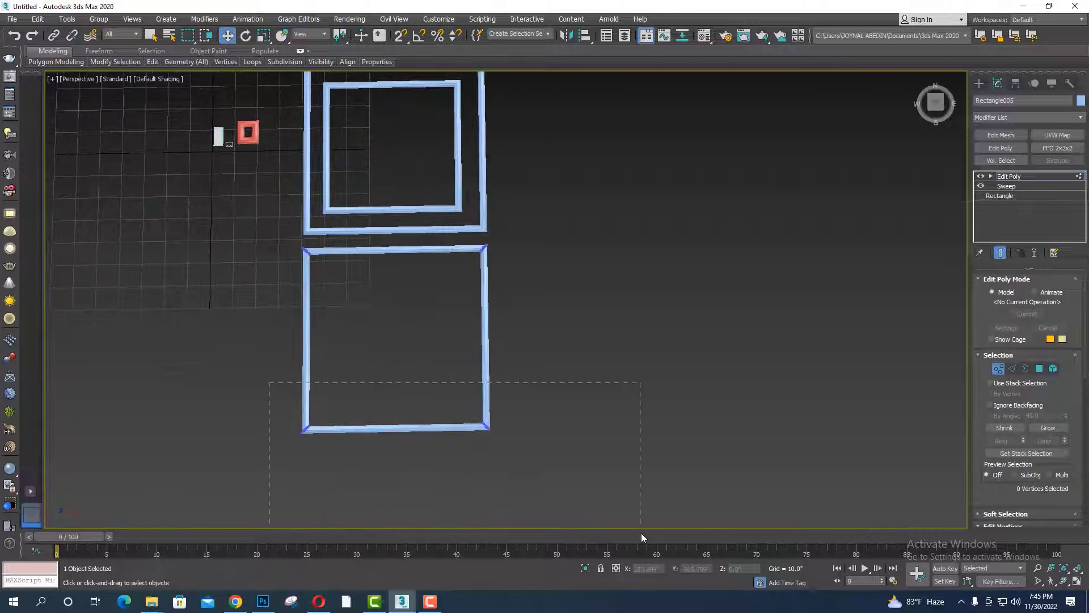
pyautogui.moveTo(641, 537); pyautogui.dragTo(641, 537)
pyautogui.moveTo(395, 398); pyautogui.dragTo(394, 265)
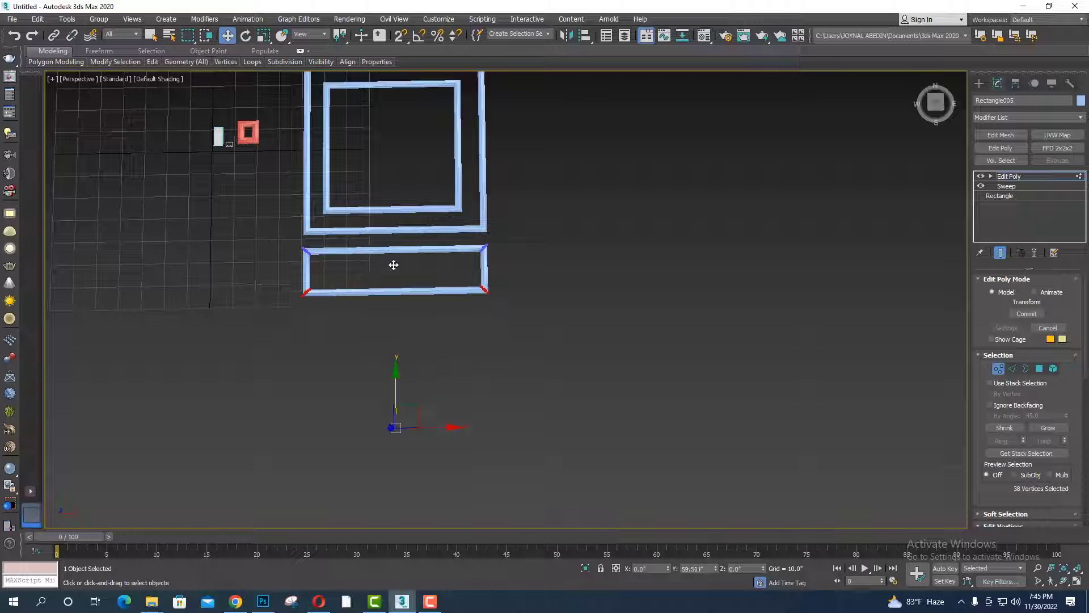
pyautogui.scroll(-2, 443, 365)
pyautogui.scroll(-1, 443, 364)
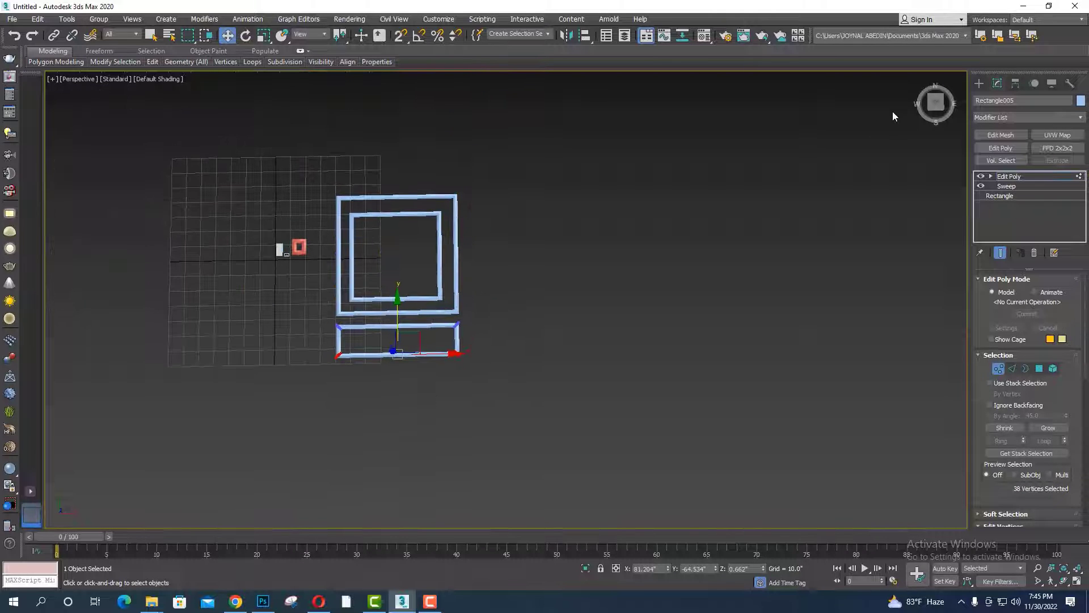
# - Select the short, outer and inner frames and clone all three to the right along X
pyautogui.click(982, 85)
pyautogui.moveTo(506, 389); pyautogui.dragTo(442, 254)
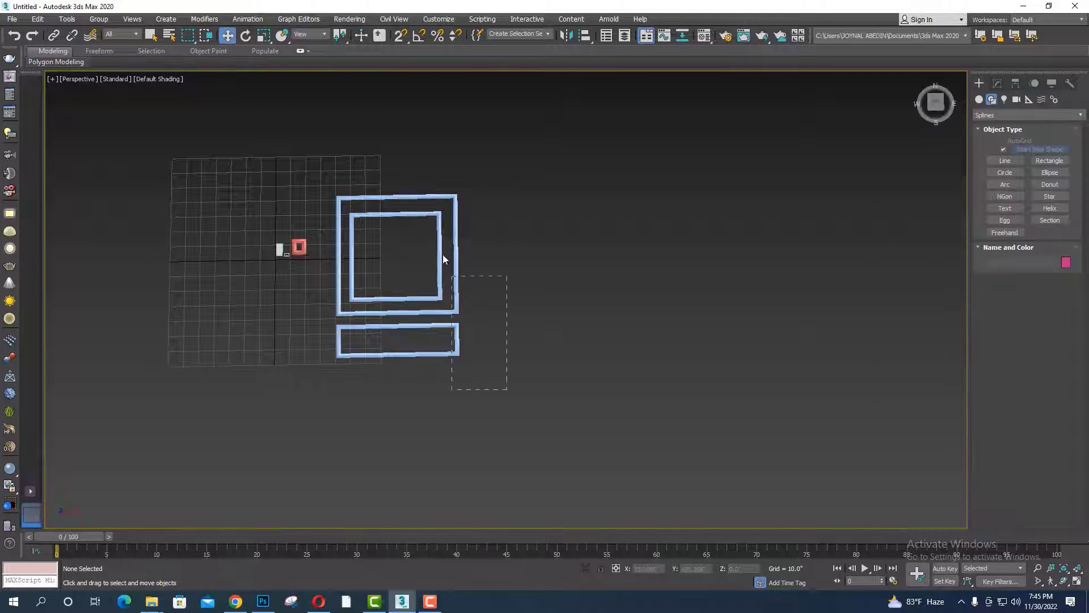
pyautogui.click(439, 355)
pyautogui.keyDown('ctrl'); pyautogui.click(411, 313); pyautogui.keyUp('ctrl')
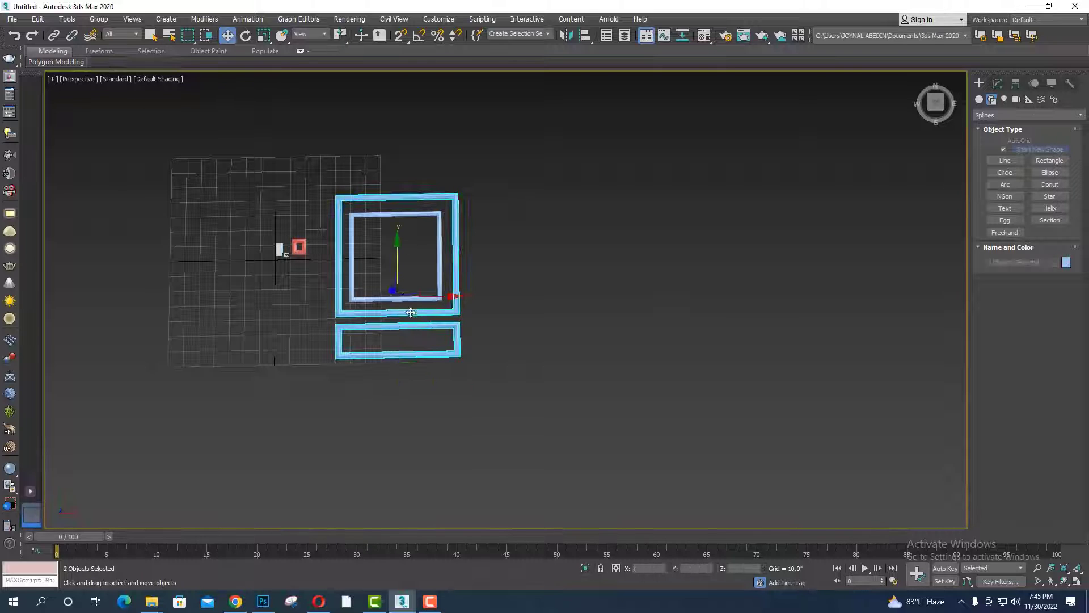
pyautogui.keyDown('ctrl'); pyautogui.click(411, 298); pyautogui.keyUp('ctrl')
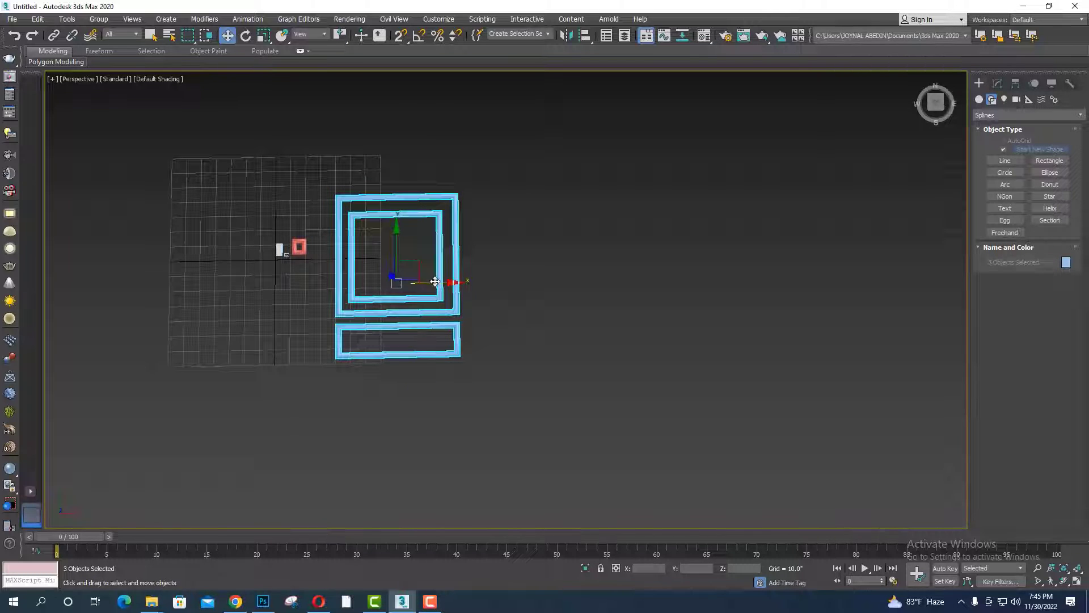
pyautogui.keyDown('shift'); pyautogui.moveTo(435, 282); pyautogui.dragTo(571, 282); pyautogui.keyUp('shift')
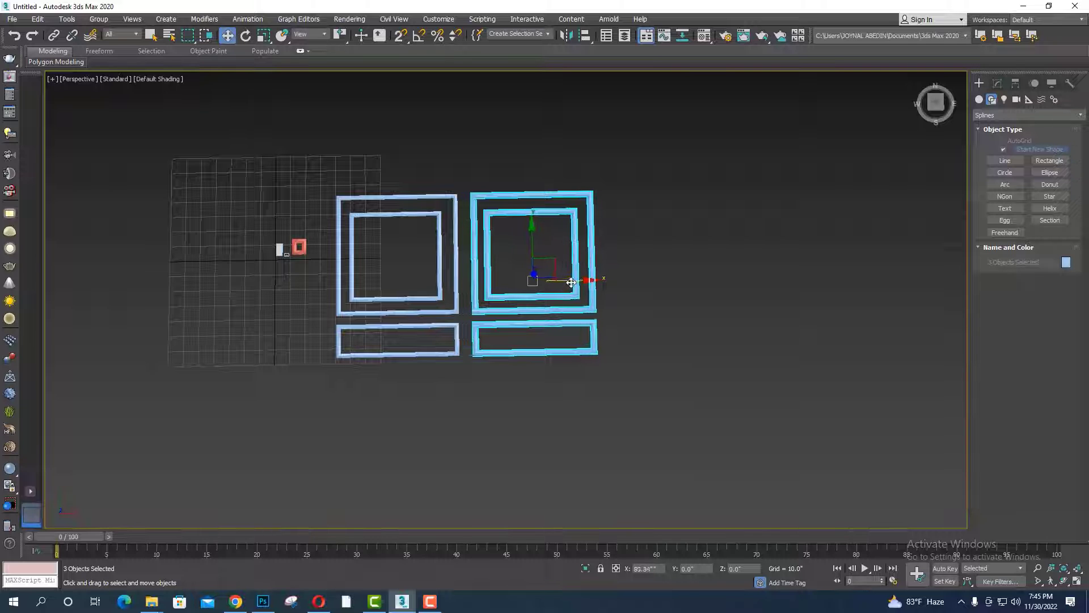
pyautogui.click(543, 349)
pyautogui.moveTo(314, 343)
pyautogui.keyDown('alt'); pyautogui.mouseDown(button='middle')
pyautogui.moveTo(385, 375)
pyautogui.moveTo(613, 252)
pyautogui.mouseUp(button='middle'); pyautogui.keyUp('alt')
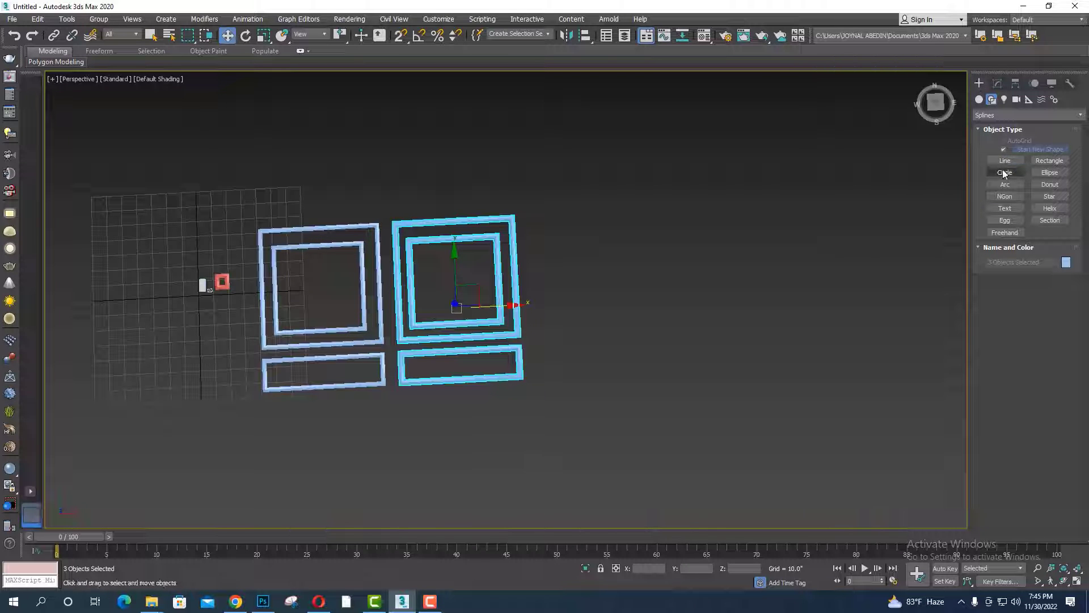
# - Draw a standard box to the right of the frame sets
pyautogui.click(980, 100)
pyautogui.click(1004, 152)
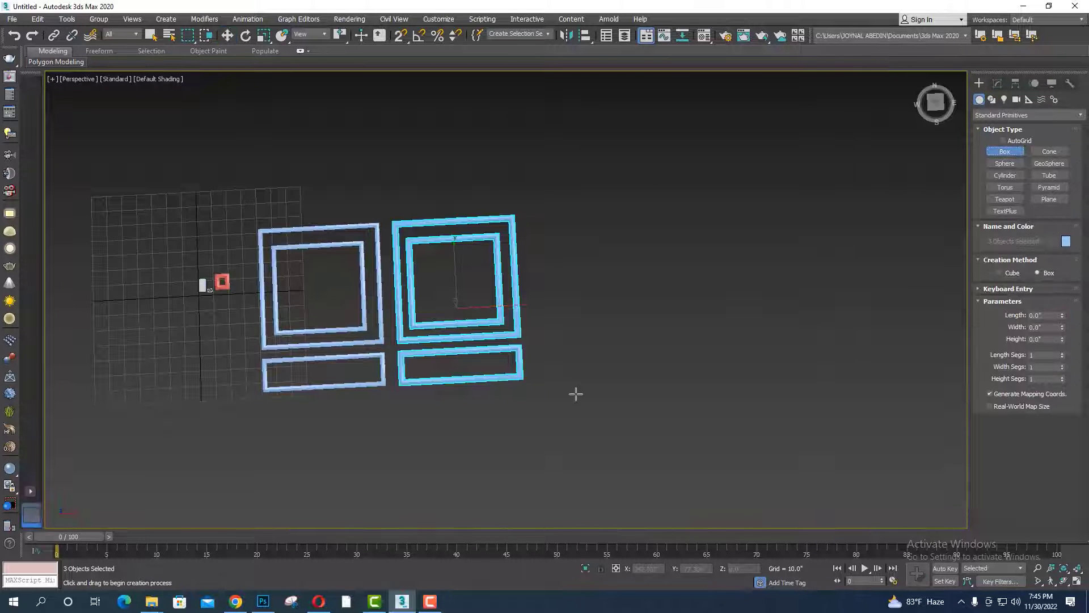
pyautogui.moveTo(576, 394)
pyautogui.keyDown('alt'); pyautogui.mouseDown(button='middle')
pyautogui.moveTo(550, 462)
pyautogui.moveTo(573, 372)
pyautogui.mouseUp(button='middle'); pyautogui.keyUp('alt')
pyautogui.moveTo(562, 366)
pyautogui.mouseDown()
pyautogui.moveTo(693, 401)
pyautogui.moveTo(855, 368)
pyautogui.mouseUp()
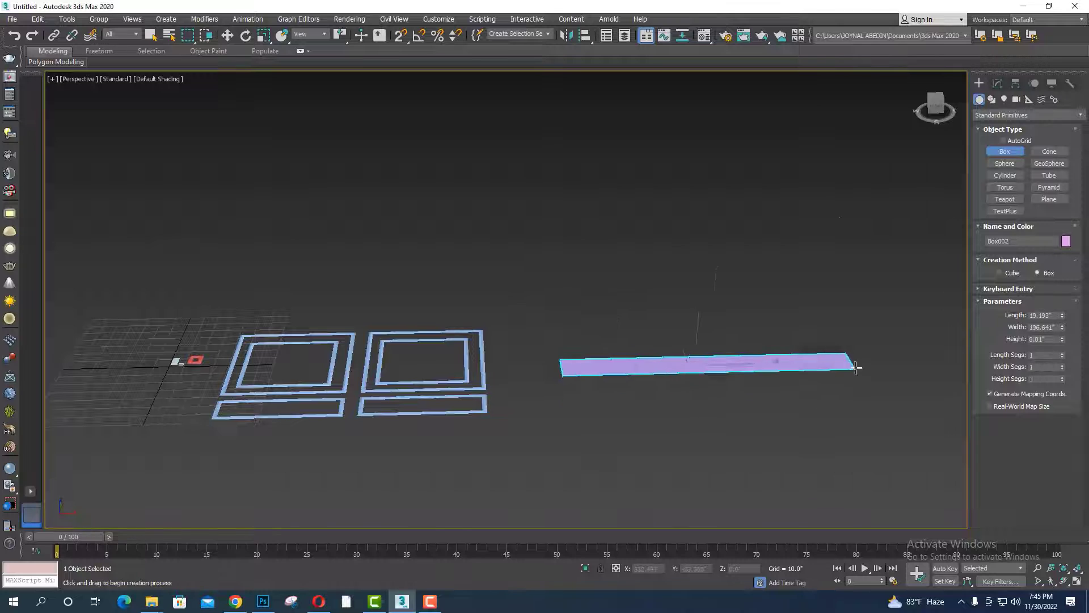
pyautogui.click(840, 227)
pyautogui.press('z')
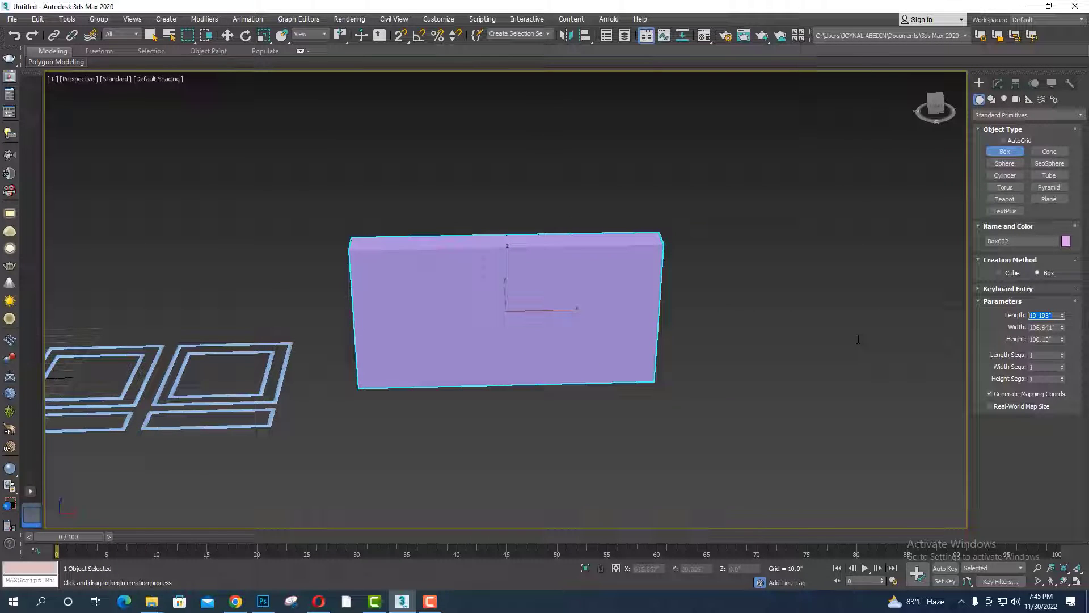
# - Set Box002 to Length 5, Width 200 and Height 120
pyautogui.write('1201')
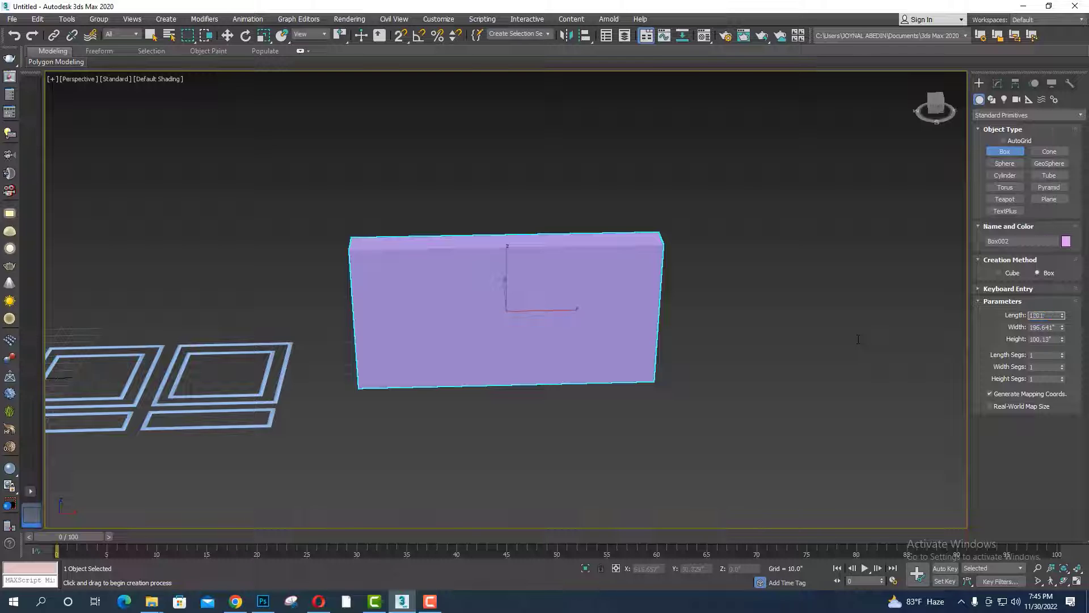
pyautogui.press('Return')
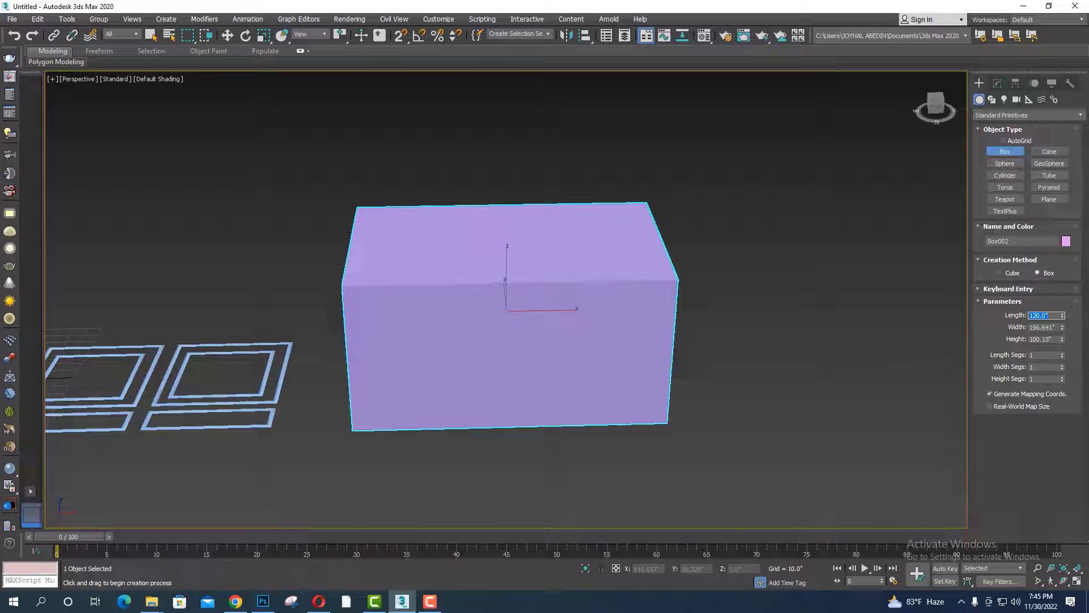
pyautogui.press('Tab')
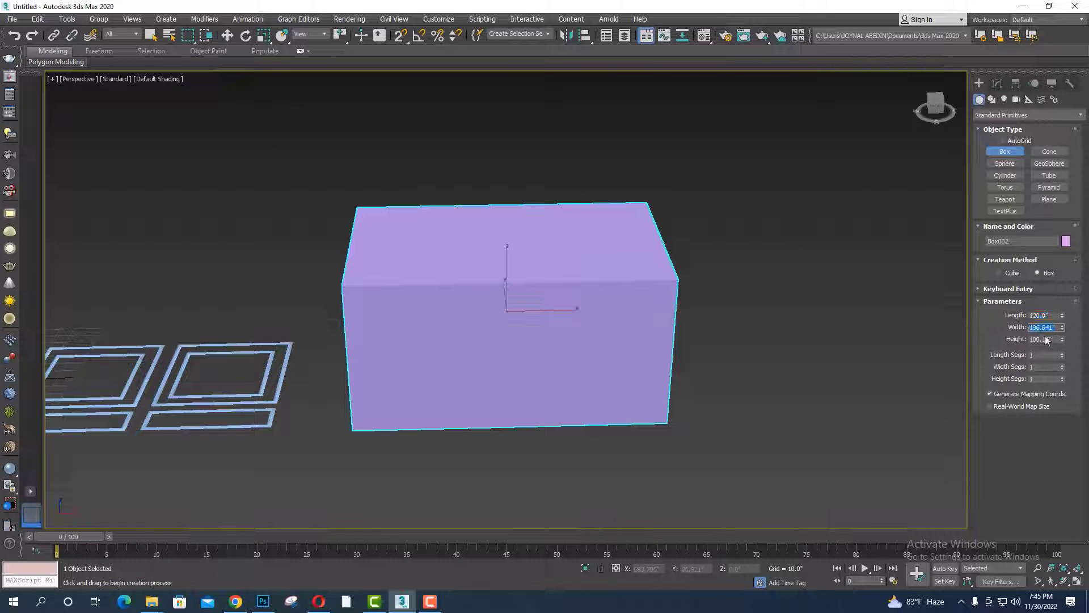
pyautogui.hotkey('shift', 'Tab')
pyautogui.write('5')
pyautogui.press('Return')
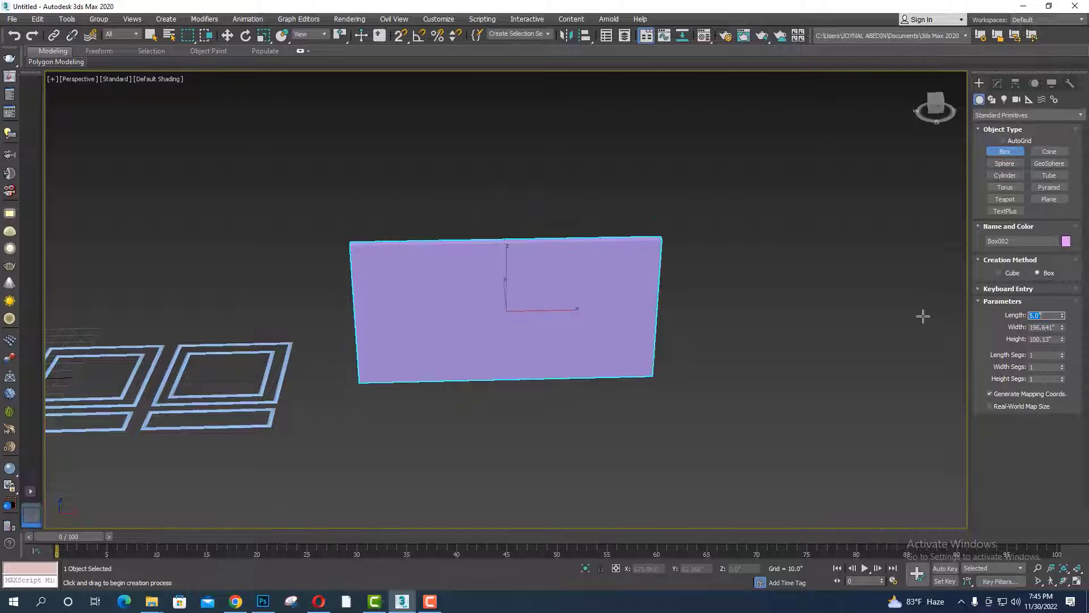
pyautogui.click(1056, 328)
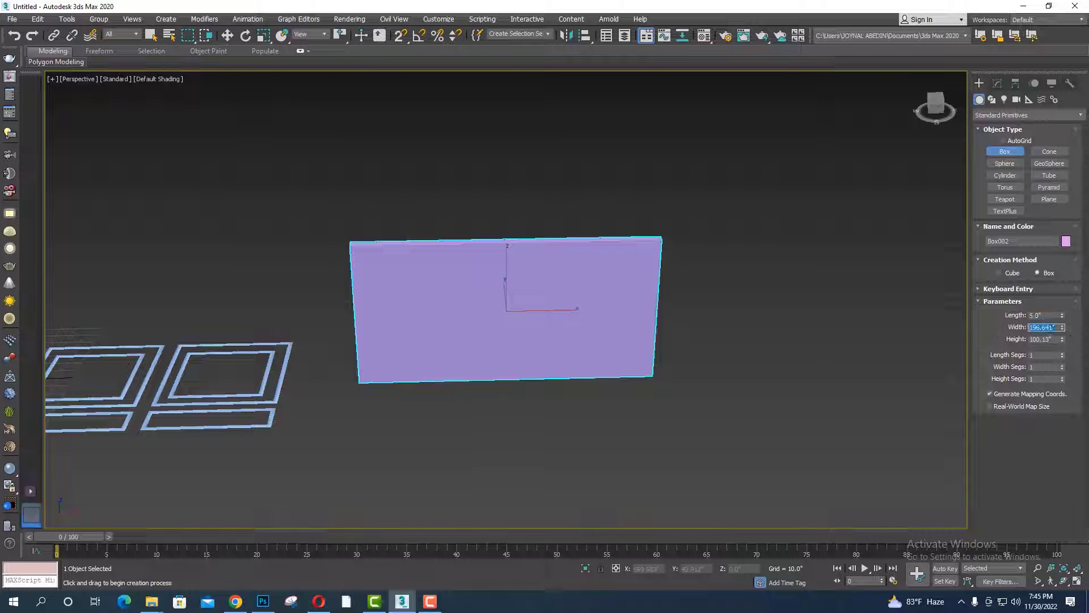
pyautogui.write('00')
pyautogui.press('Return')
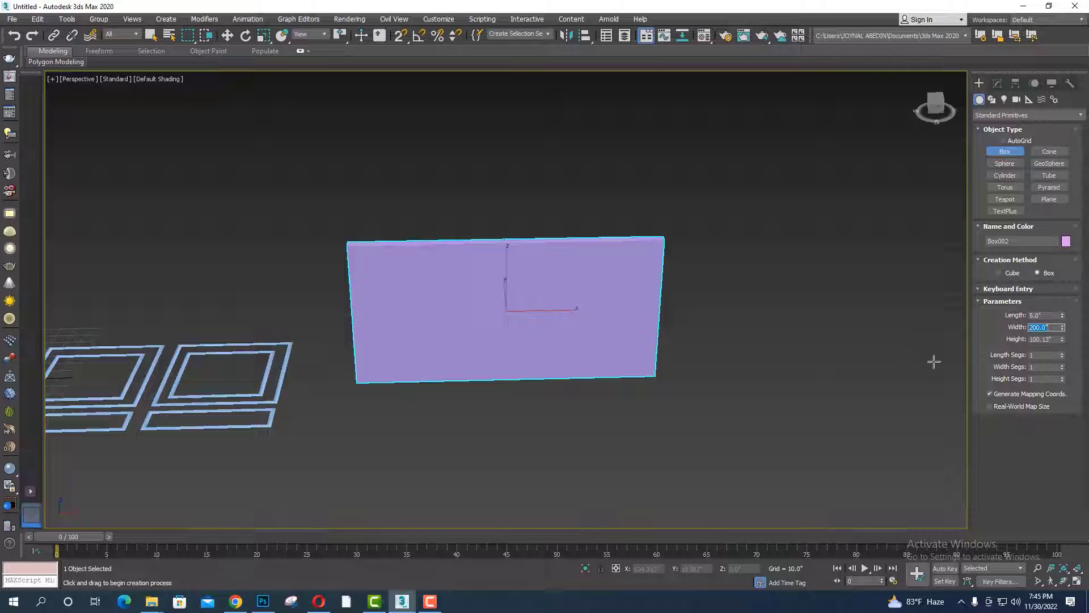
pyautogui.press('Tab')
pyautogui.write('12')
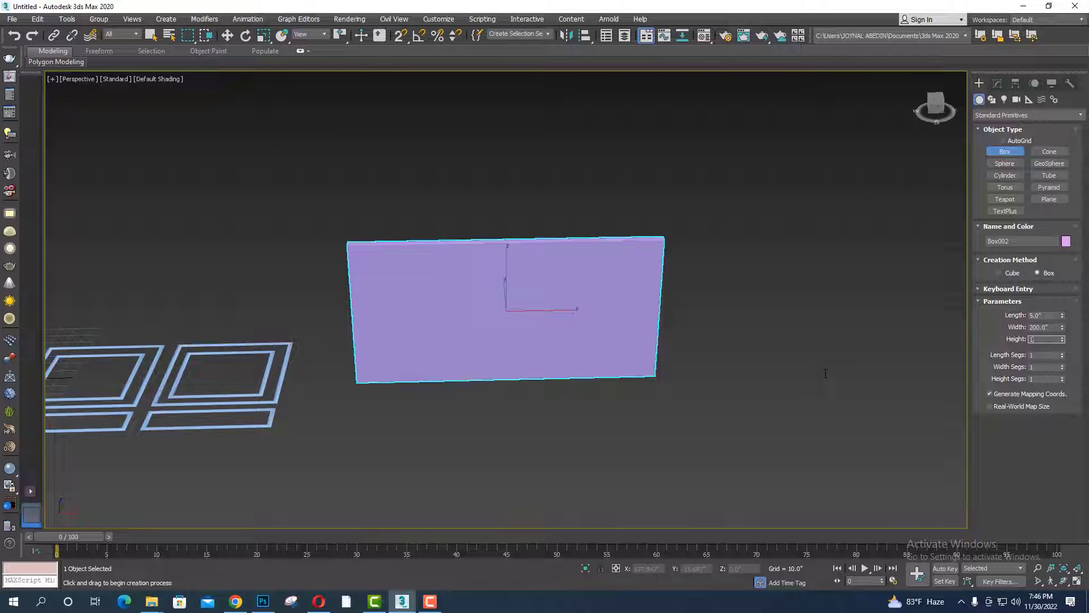
pyautogui.press('Return')
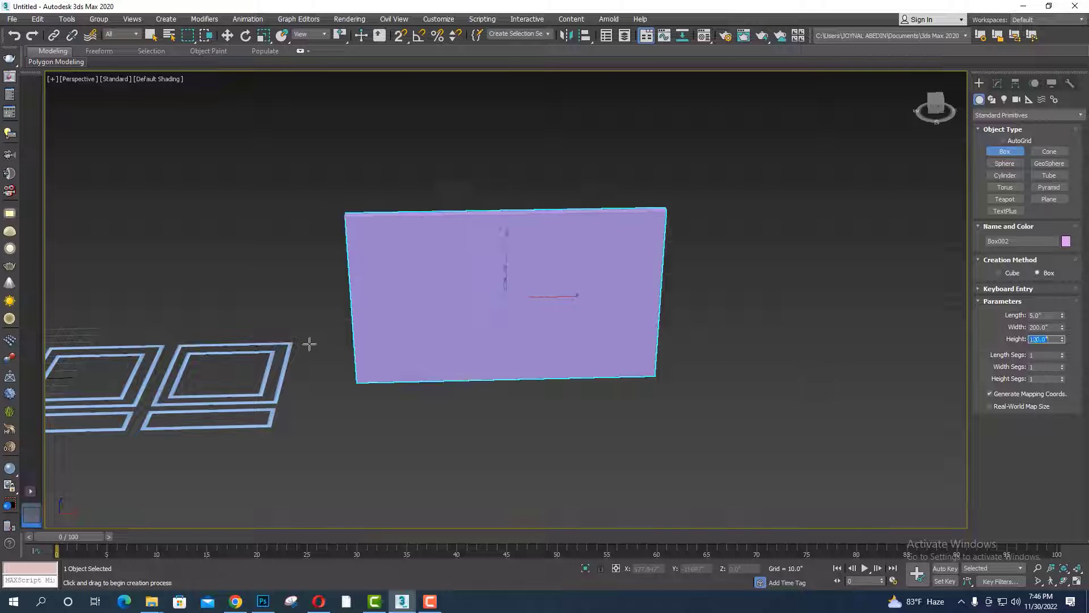
pyautogui.click(227, 36)
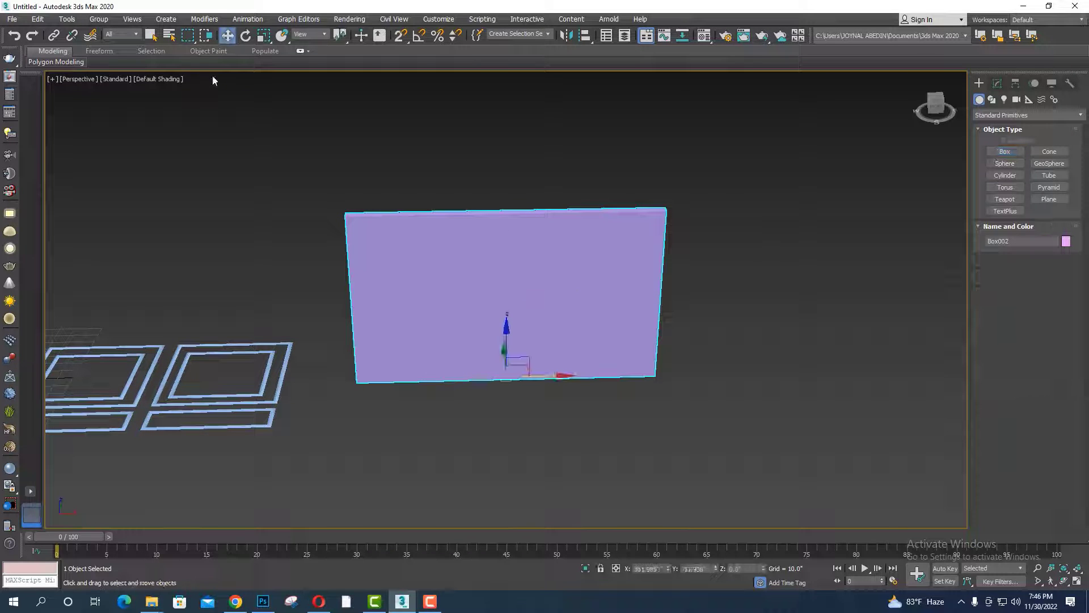
# - Assign the pale VRayMtl material 02 - Default to the wall box Box002
pyautogui.press('m')
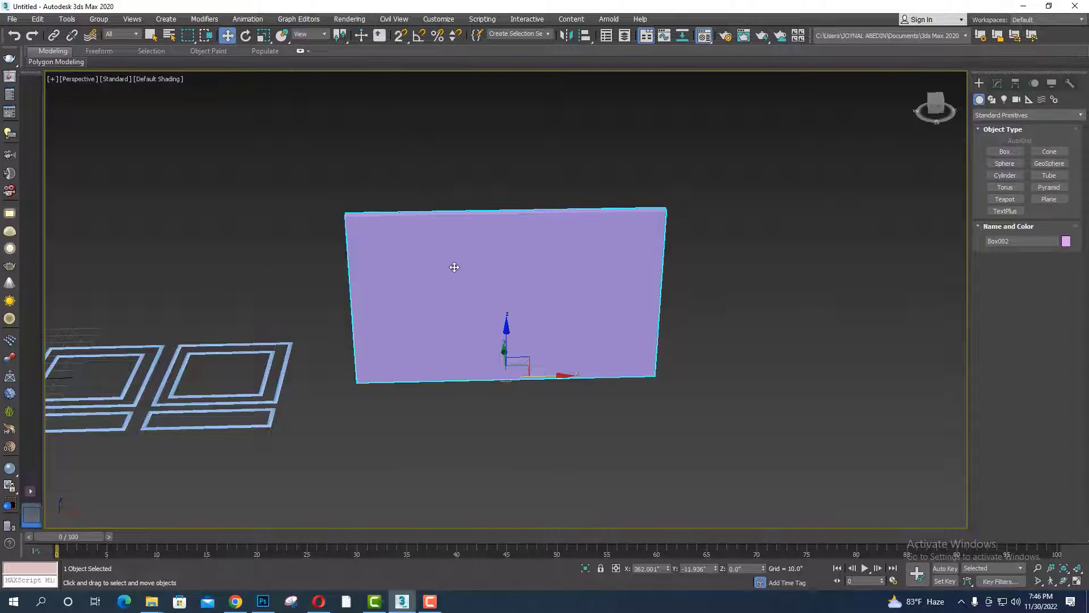
pyautogui.click(656, 258)
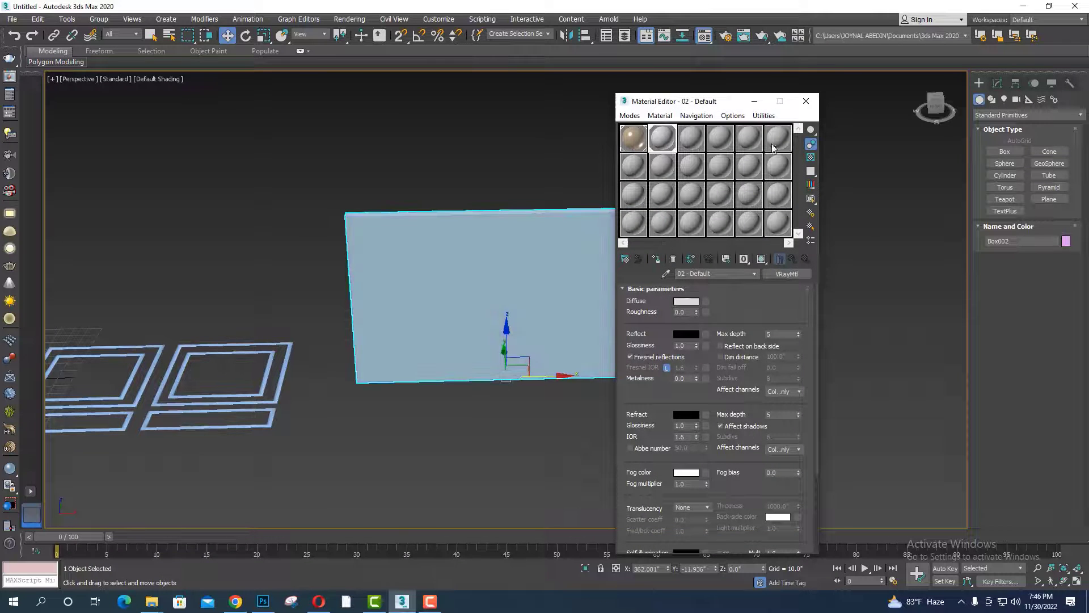
pyautogui.click(806, 101)
pyautogui.moveTo(218, 394)
pyautogui.keyDown('alt'); pyautogui.mouseDown(button='middle')
pyautogui.moveTo(462, 376)
pyautogui.moveTo(457, 418)
pyautogui.mouseUp(button='middle'); pyautogui.keyUp('alt')
pyautogui.click(465, 472)
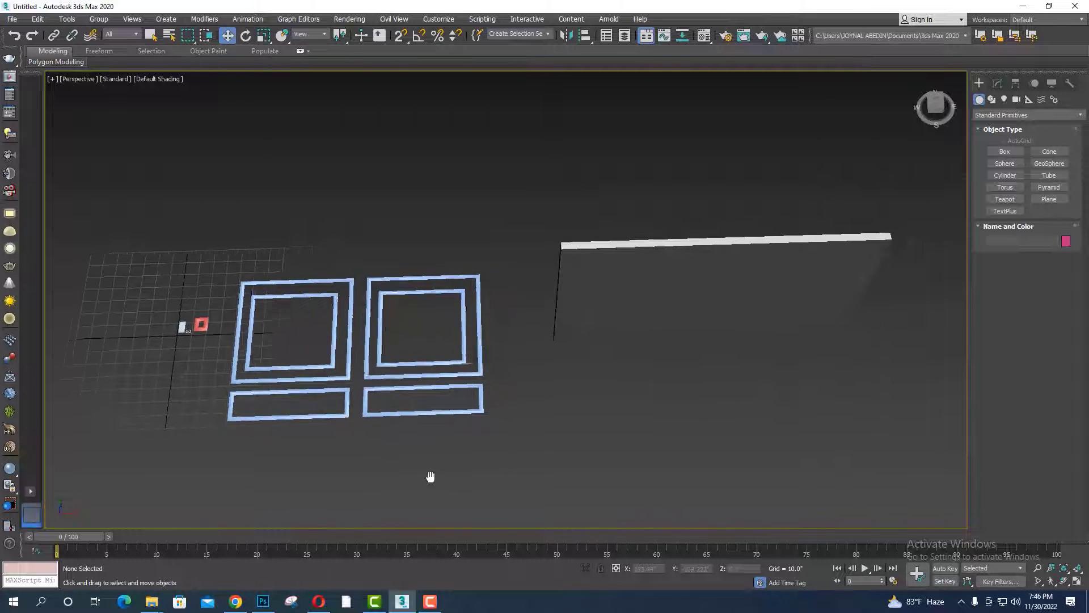
pyautogui.press('t')
pyautogui.scroll(-8, 454, 403)
pyautogui.moveTo(454, 403); pyautogui.dragTo(358, 210, button='middle')
# - Select all six molding frames and group them as Group002
pyautogui.scroll(-3, 359, 210)
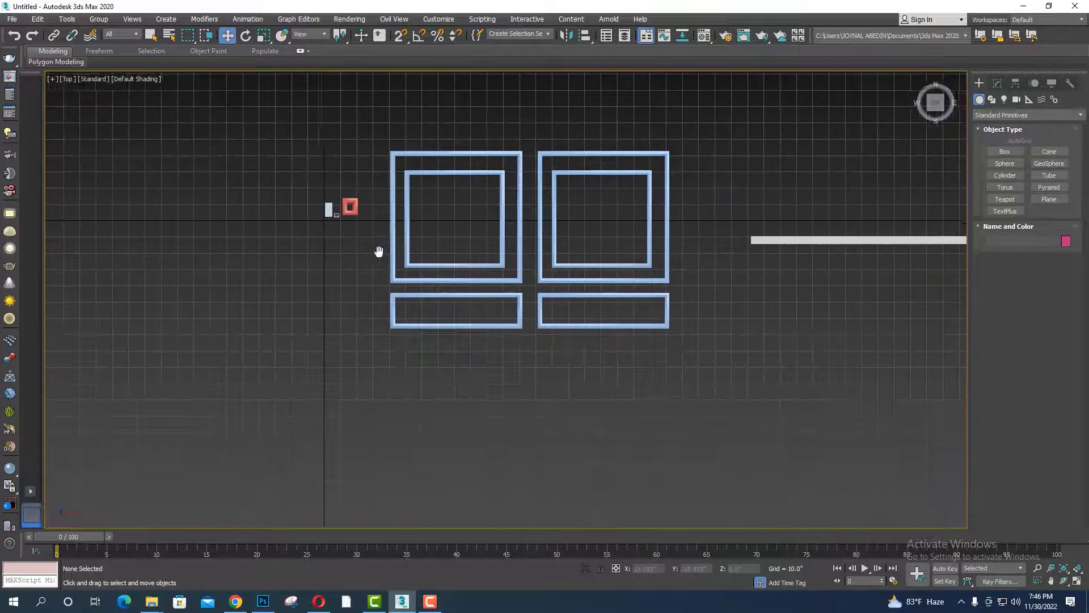
pyautogui.moveTo(377, 254); pyautogui.dragTo(331, 258, button='middle')
pyautogui.moveTo(395, 142); pyautogui.dragTo(316, 125)
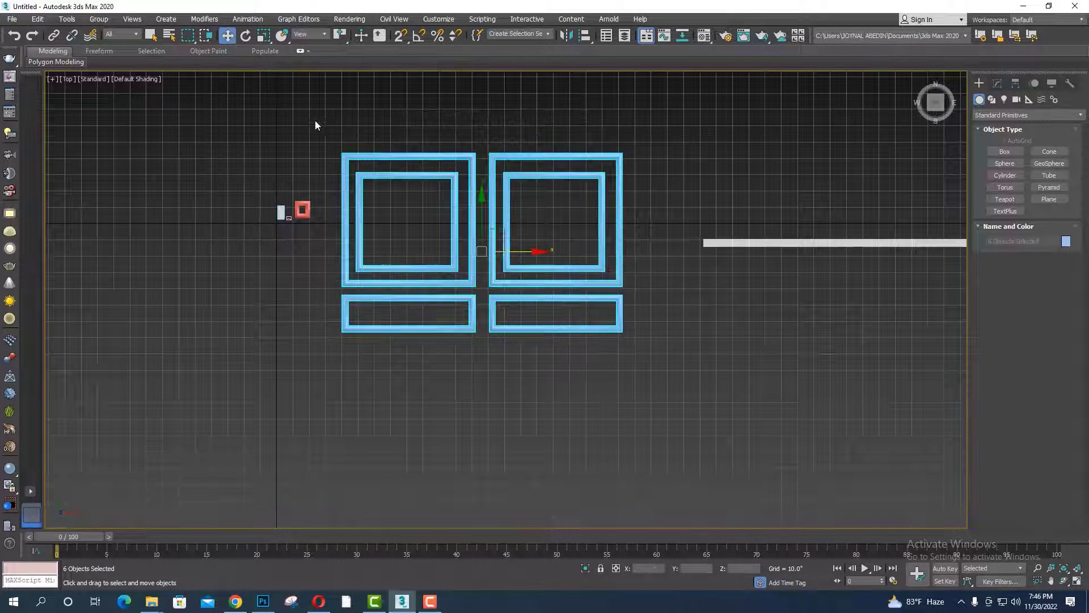
pyautogui.click(95, 18)
pyautogui.click(135, 42)
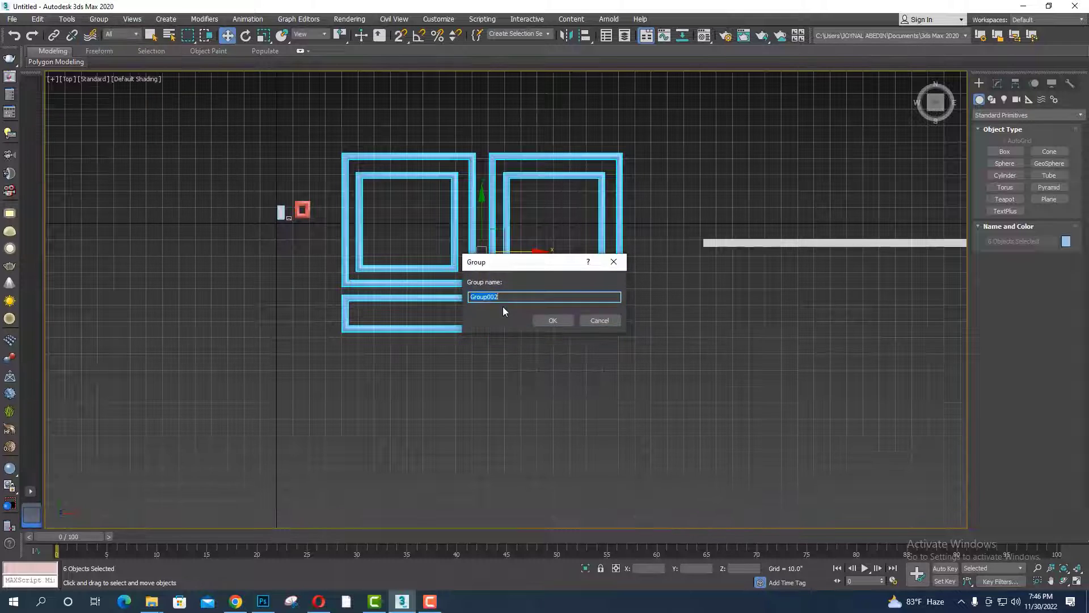
pyautogui.click(553, 321)
# - Rotate Group002 90° about X so the frames stand upright
pyautogui.moveTo(580, 345); pyautogui.dragTo(426, 359, button='middle')
pyautogui.press('p')
pyautogui.keyDown('alt'); pyautogui.moveTo(389, 403); pyautogui.dragTo(487, 341, button='middle'); pyautogui.keyUp('alt')
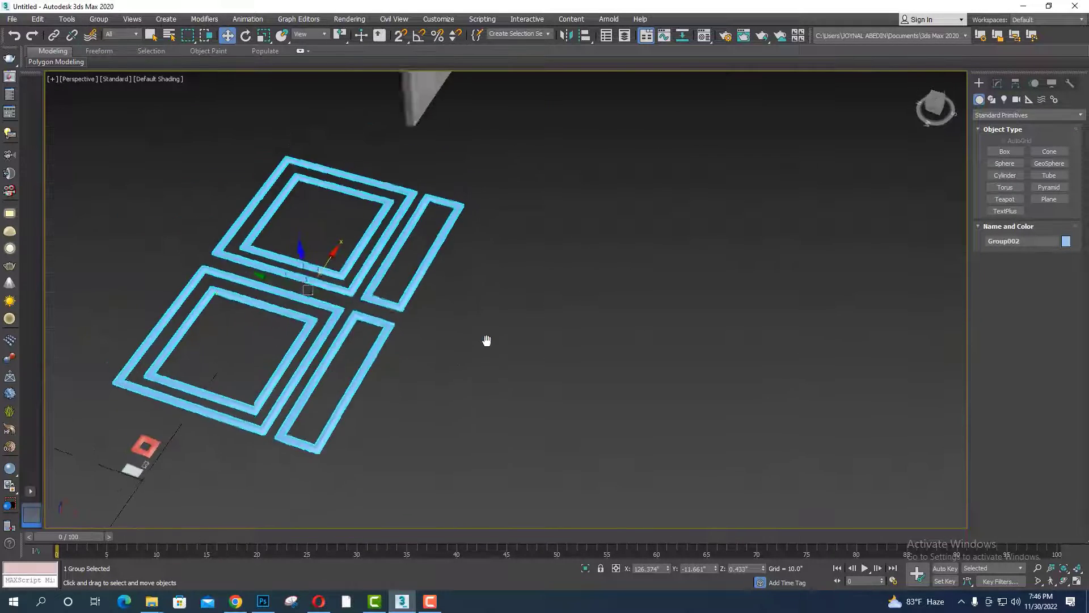
pyautogui.click(245, 35)
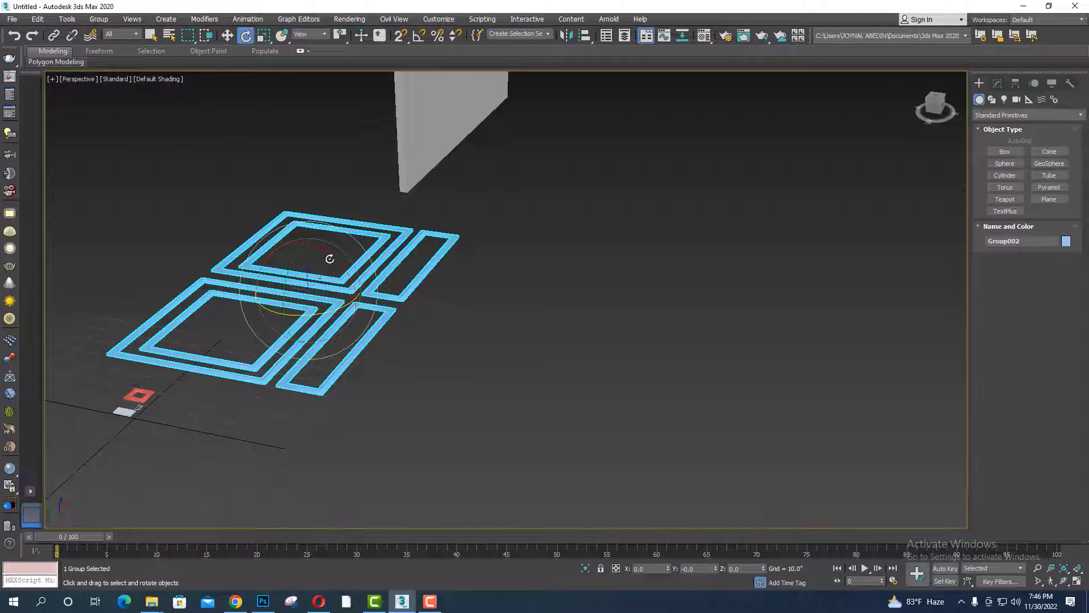
pyautogui.moveTo(330, 259); pyautogui.dragTo(375, 289)
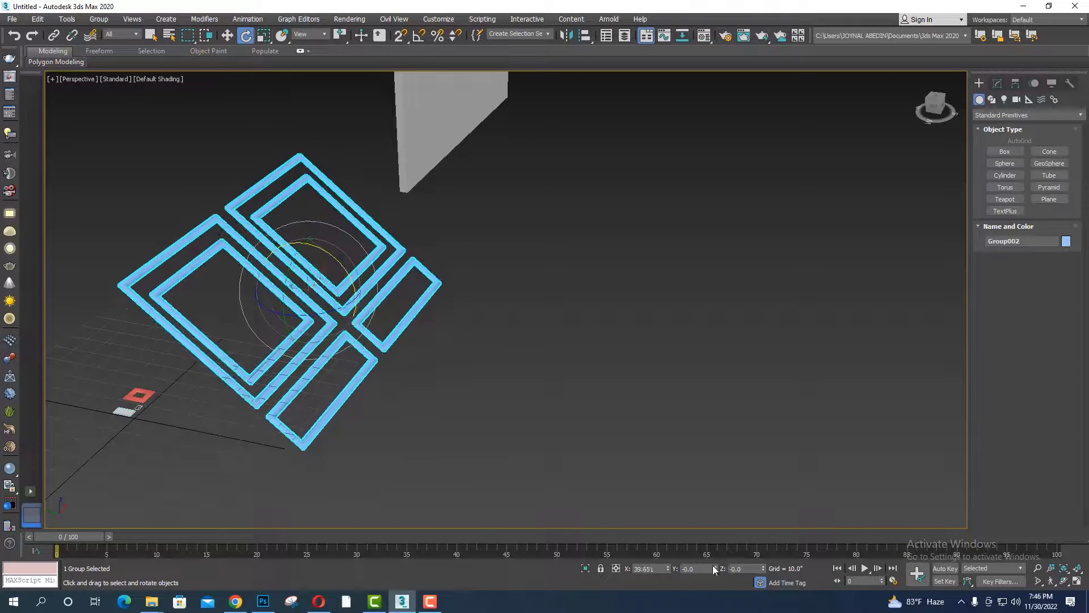
pyautogui.click(656, 569)
pyautogui.press('Return')
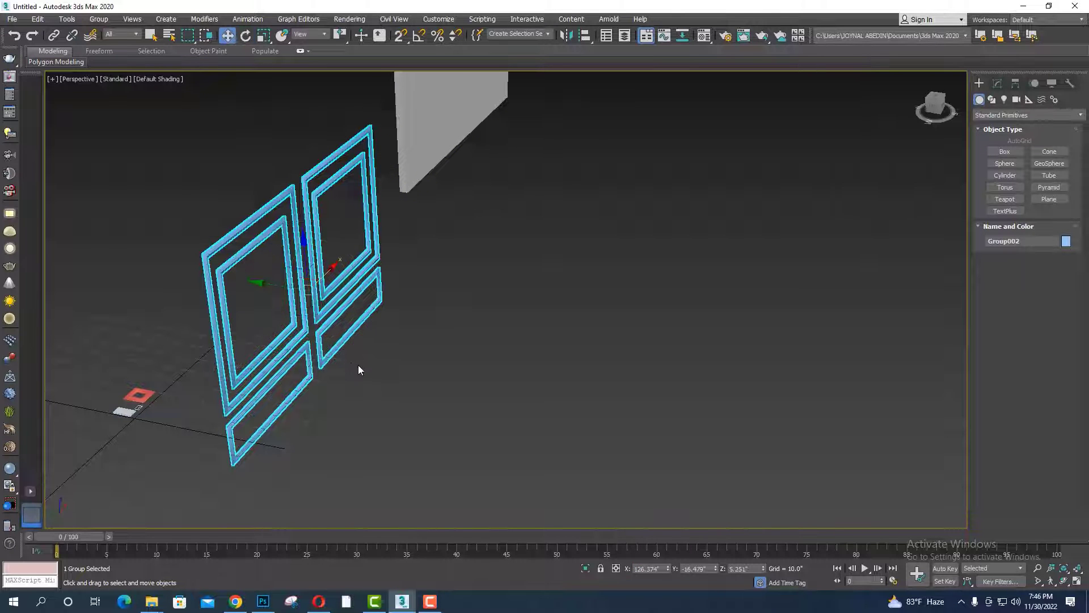
pyautogui.keyDown('alt'); pyautogui.moveTo(358, 369); pyautogui.dragTo(257, 436, button='middle'); pyautogui.keyUp('alt')
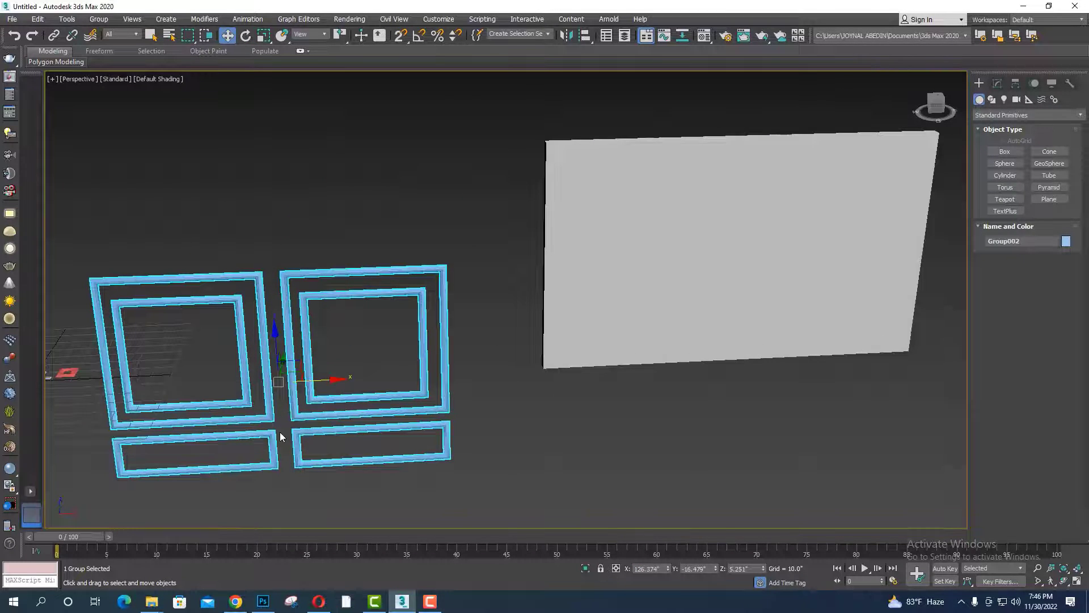
# - In Top view, move Group002 under the wall and flush against it
pyautogui.press('t')
pyautogui.scroll(-2, 412, 437)
pyautogui.scroll(4, 395, 340)
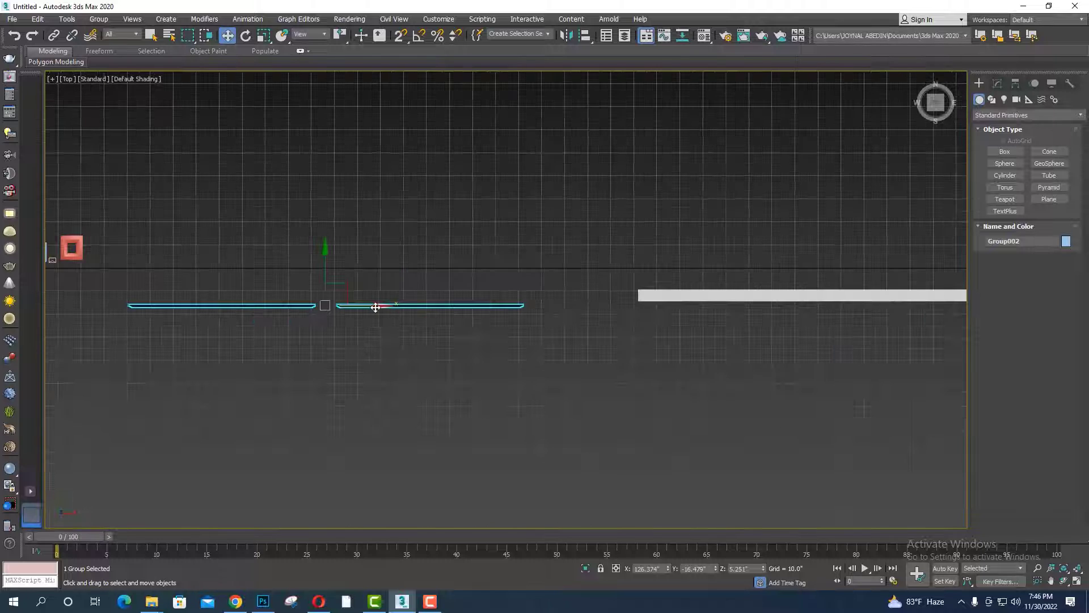
pyautogui.moveTo(376, 307); pyautogui.dragTo(799, 350)
pyautogui.moveTo(844, 381); pyautogui.dragTo(538, 370, button='middle')
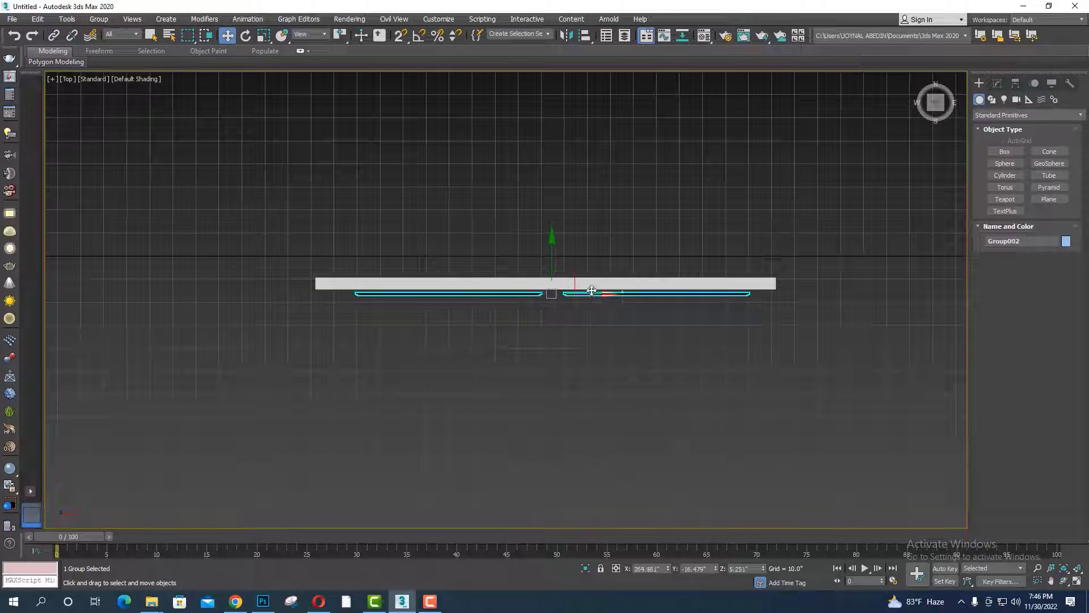
pyautogui.scroll(5, 551, 287)
pyautogui.scroll(3, 554, 318)
pyautogui.moveTo(568, 349); pyautogui.dragTo(584, 319)
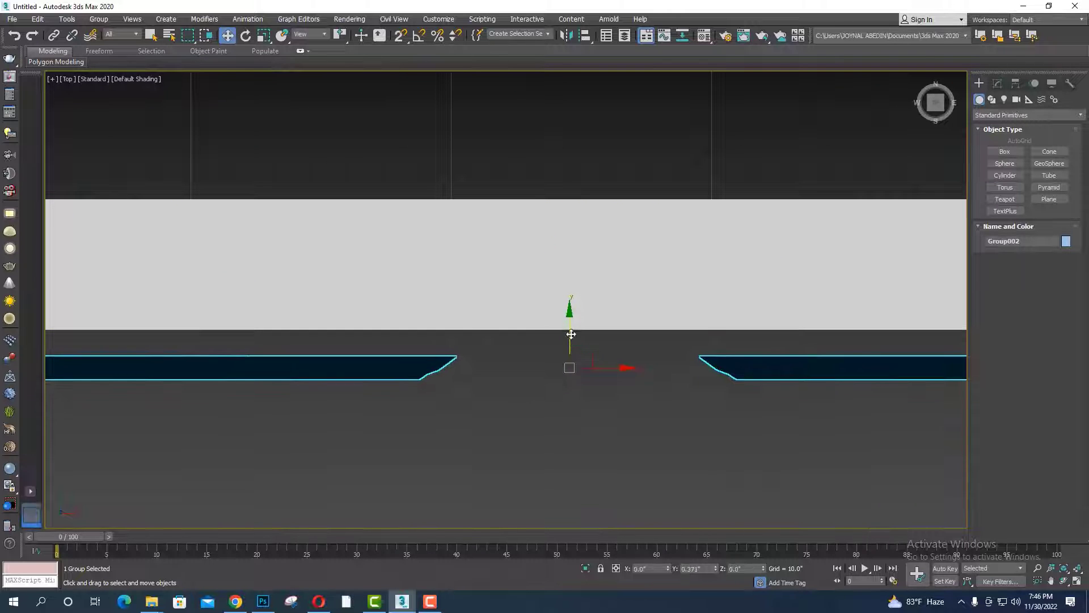
# - Raise Group002 along Z onto the white wall's face
pyautogui.press('p')
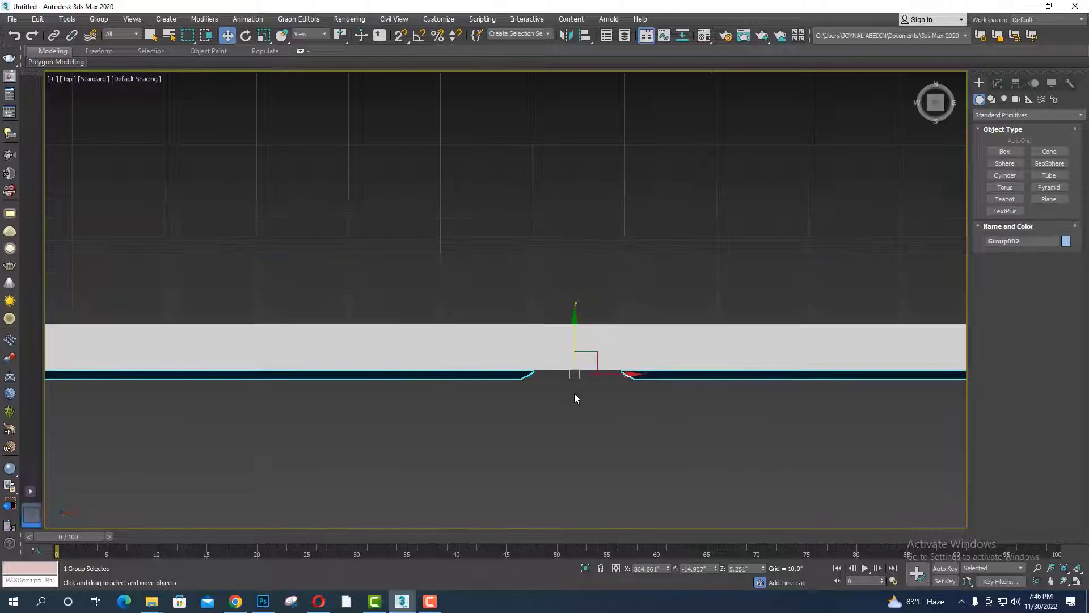
pyautogui.moveTo(576, 397)
pyautogui.keyDown('alt'); pyautogui.mouseDown(button='middle')
pyautogui.moveTo(591, 389)
pyautogui.moveTo(563, 332)
pyautogui.moveTo(535, 382)
pyautogui.moveTo(510, 383)
pyautogui.mouseUp(button='middle'); pyautogui.keyUp('alt')
pyautogui.scroll(-5, 564, 332)
pyautogui.scroll(-2, 563, 331)
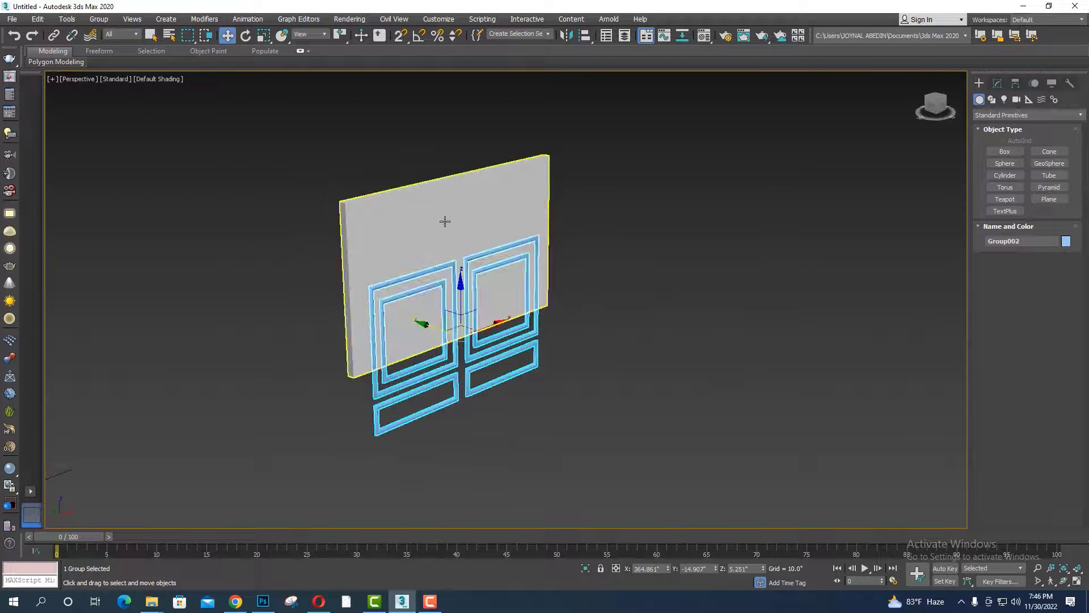
pyautogui.moveTo(462, 309); pyautogui.dragTo(462, 267)
pyautogui.moveTo(461, 266)
pyautogui.keyDown('alt'); pyautogui.mouseDown(button='middle')
pyautogui.moveTo(470, 390)
pyautogui.moveTo(441, 249)
pyautogui.mouseUp(button='middle'); pyautogui.keyUp('alt')
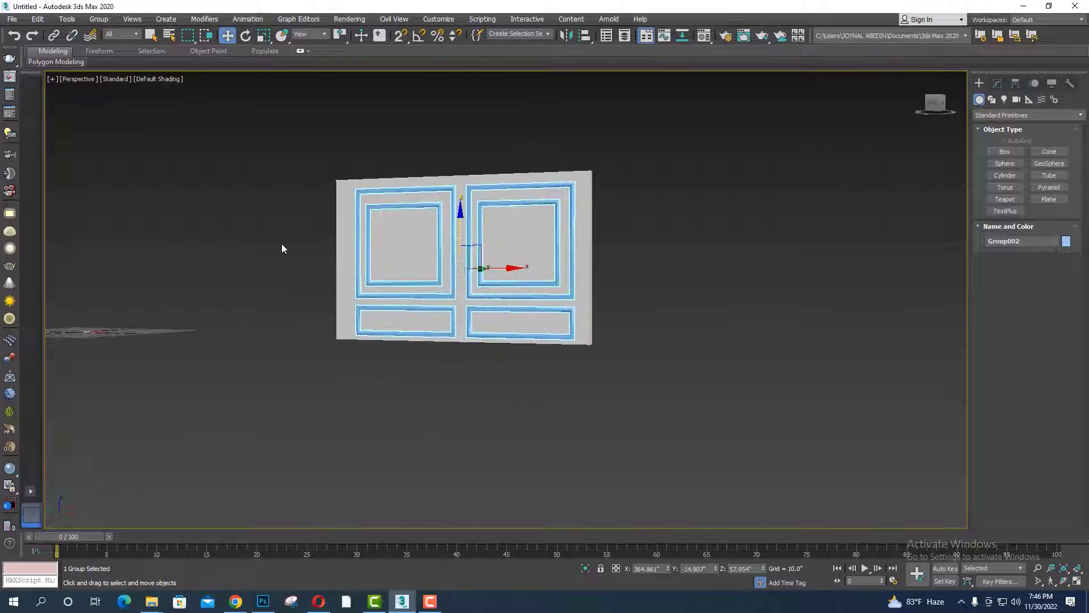
pyautogui.click(192, 257)
pyautogui.scroll(3, 206, 284)
pyautogui.moveTo(205, 284); pyautogui.dragTo(100, 345, button='middle')
pyautogui.scroll(-1, 516, 426)
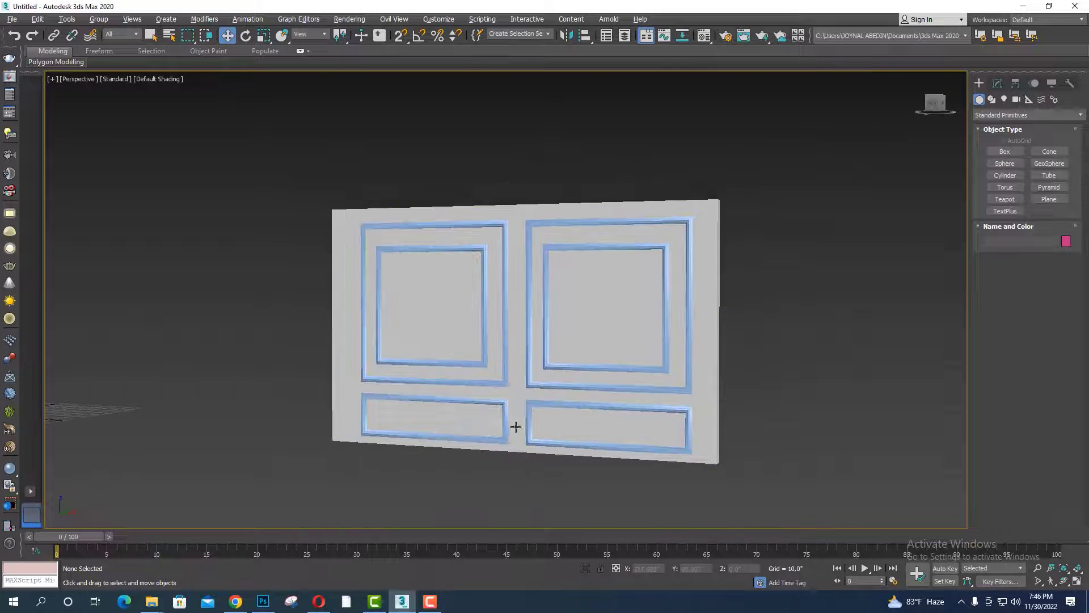
pyautogui.moveTo(516, 427)
pyautogui.keyDown('alt'); pyautogui.mouseDown(button='middle')
pyautogui.moveTo(540, 428)
pyautogui.moveTo(574, 389)
pyautogui.moveTo(588, 396)
pyautogui.moveTo(504, 382)
pyautogui.moveTo(515, 415)
pyautogui.mouseUp(button='middle'); pyautogui.keyUp('alt')
pyautogui.scroll(2, 539, 393)
pyautogui.scroll(2, 517, 377)
pyautogui.scroll(-1, 517, 377)
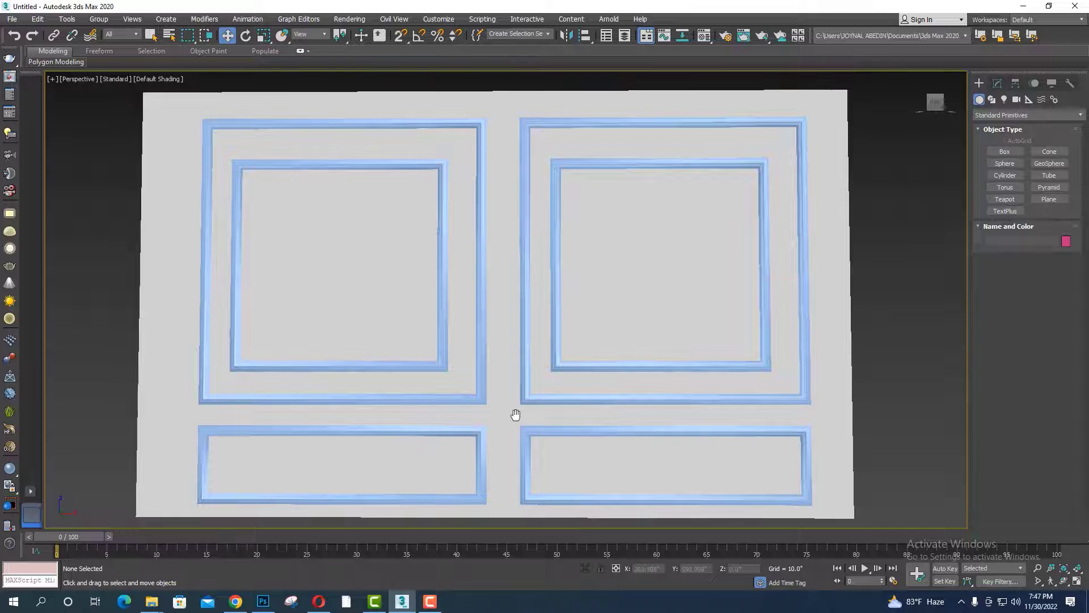